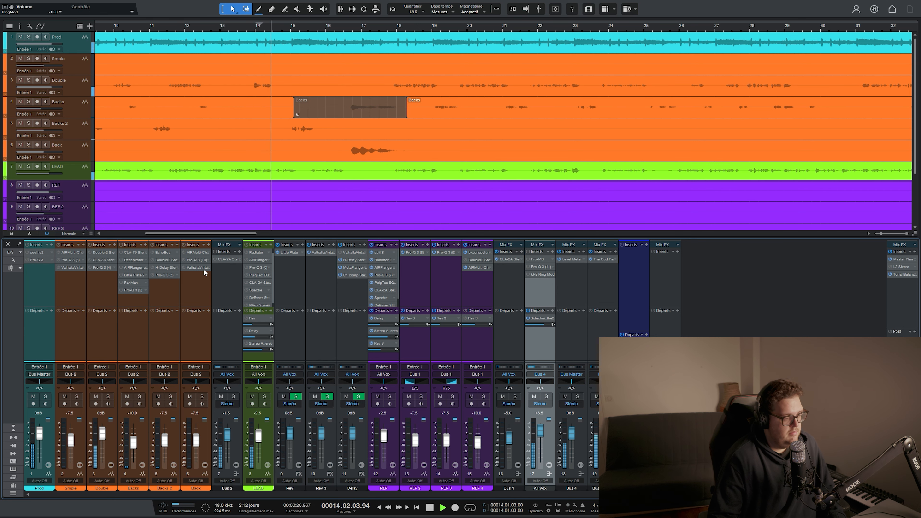
scroll(250, 186, "down", 3)
scroll(251, 186, "up", 3)
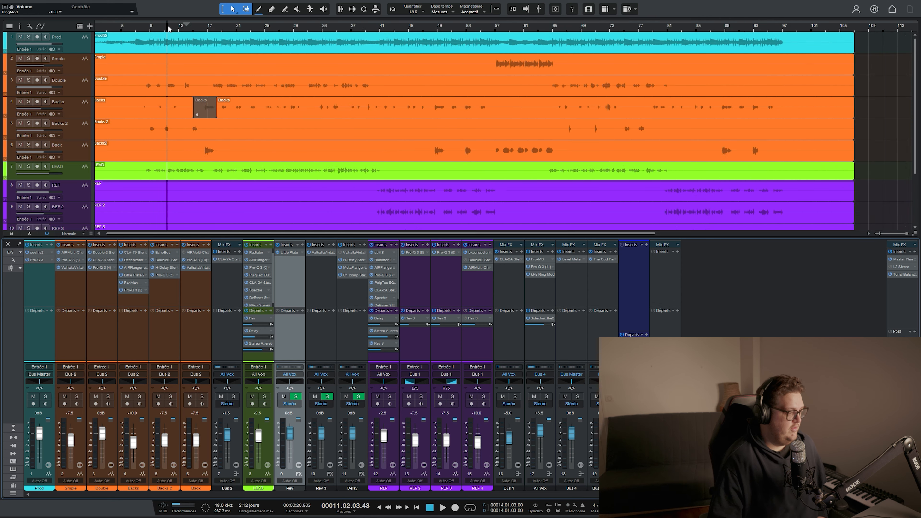
Step: Bypass all insert effects and sends on the LEAD channel in the mixer
key("w")
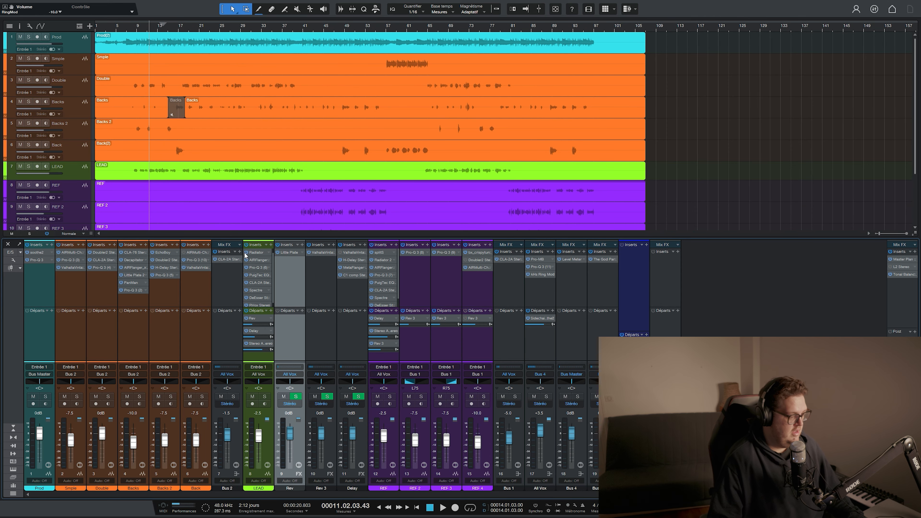
left_click(79, 284)
left_click(256, 366, "shift")
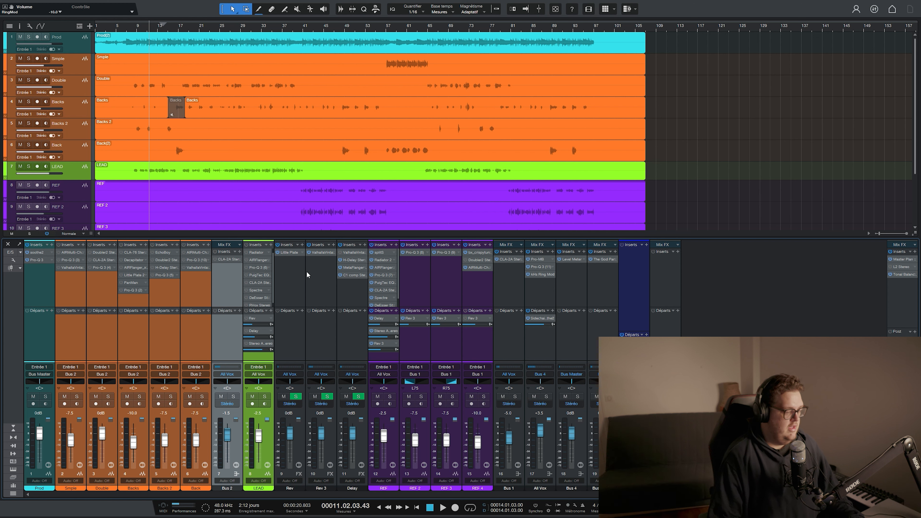
Step: Solo the LEAD channel and mute the Bus 2 channel
left_click(266, 399)
left_click(226, 329)
left_click(219, 399)
Step: Play the soloed, unprocessed LEAD vocal from about bar 8
left_click_drag(135, 25, 132, 29)
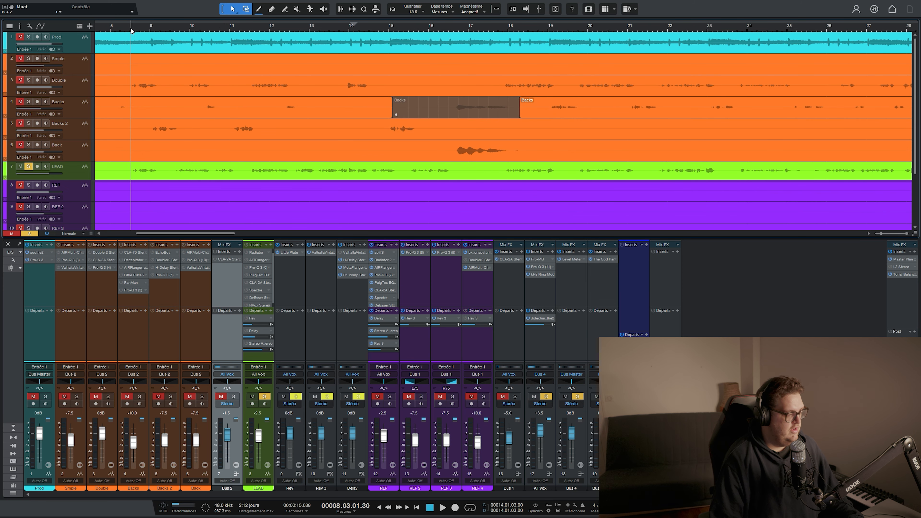
key("space")
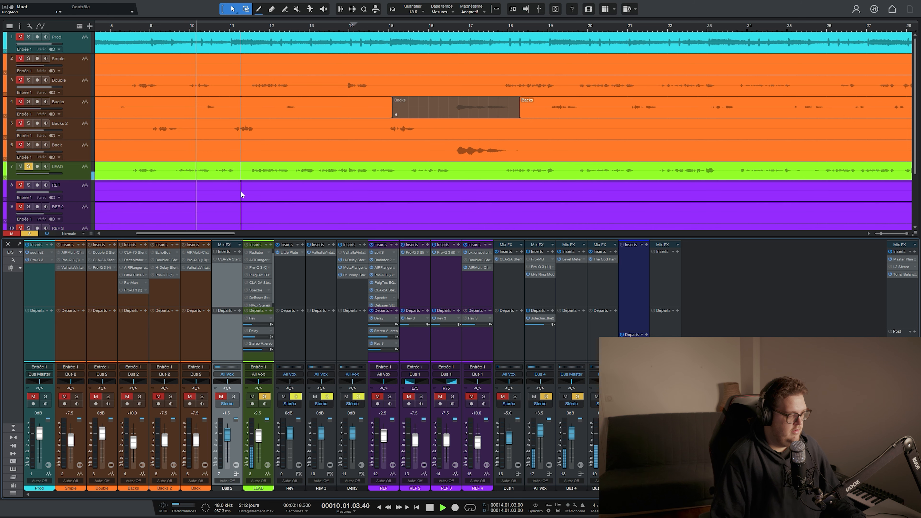
scroll(237, 185, "down", 2)
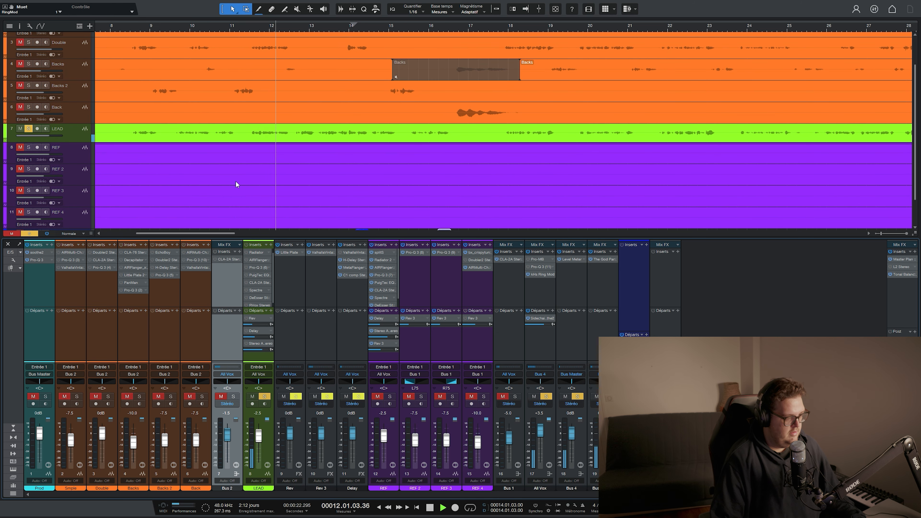
key("space")
Step: Enlarge the waveform display vertically and listen to the dry LEAD vocal's sibilance from bar 9 to about bar 13
left_click(172, 25)
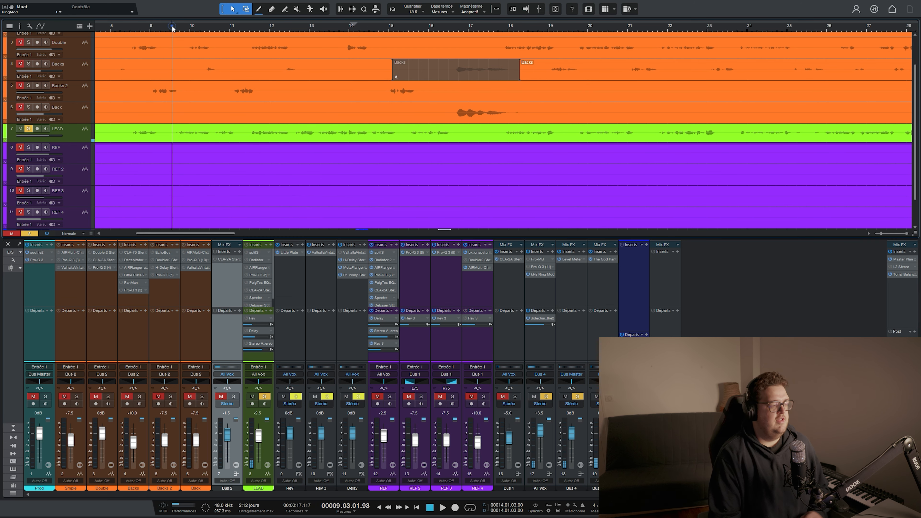
left_click_drag(915, 234, 915, 205)
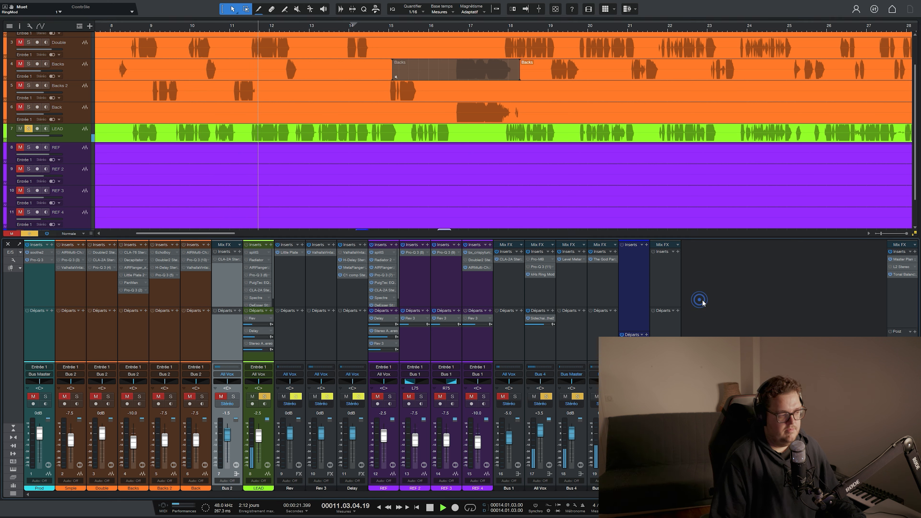
key("space")
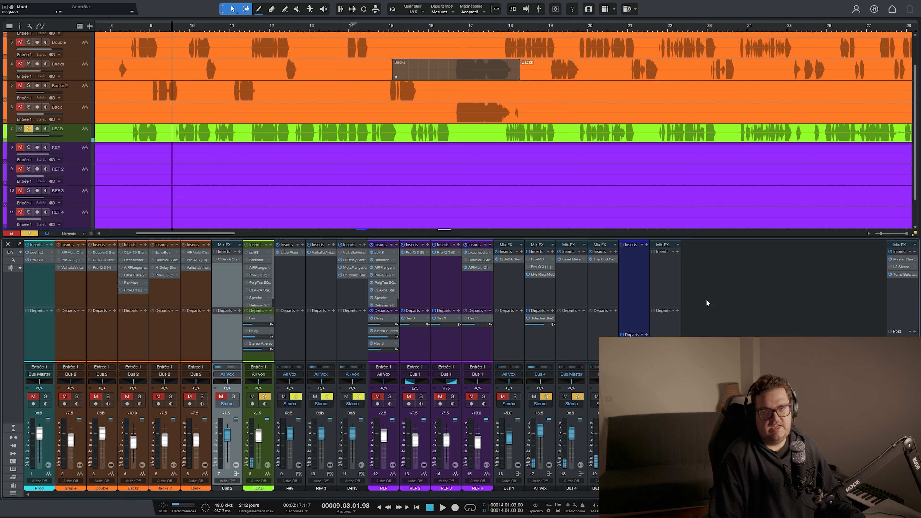
left_click(288, 26)
key("space")
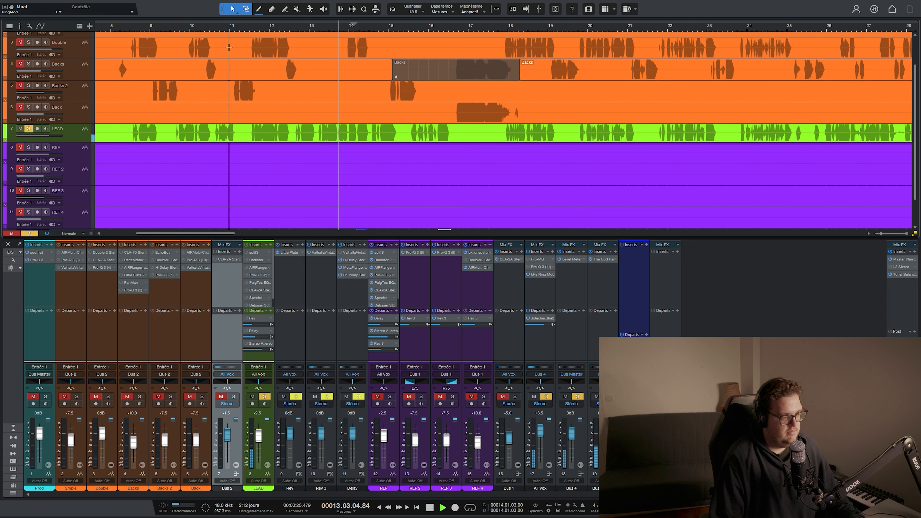
key("space")
left_click(317, 26)
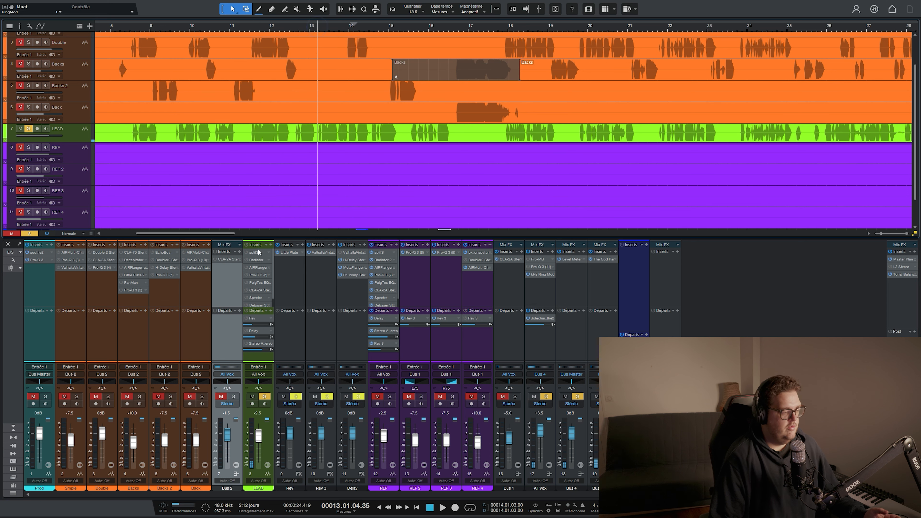
Step: Enable the splitS insert on LEAD, lower its S level to -7.6 and audition only the sibilance during playback
left_click(259, 252)
left_click_drag(493, 129, 355, 123)
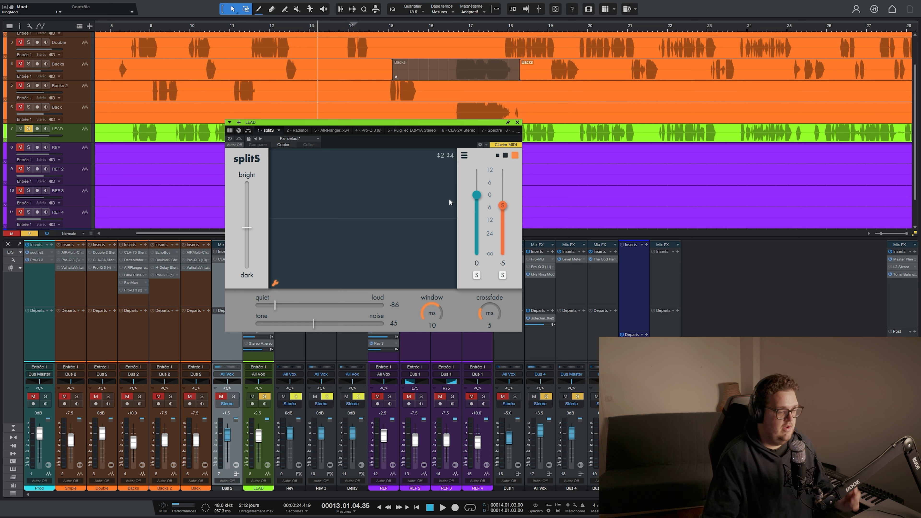
mouse_move(503, 205)
left_mouse_down()
mouse_move(508, 232)
mouse_move(508, 213)
left_mouse_up()
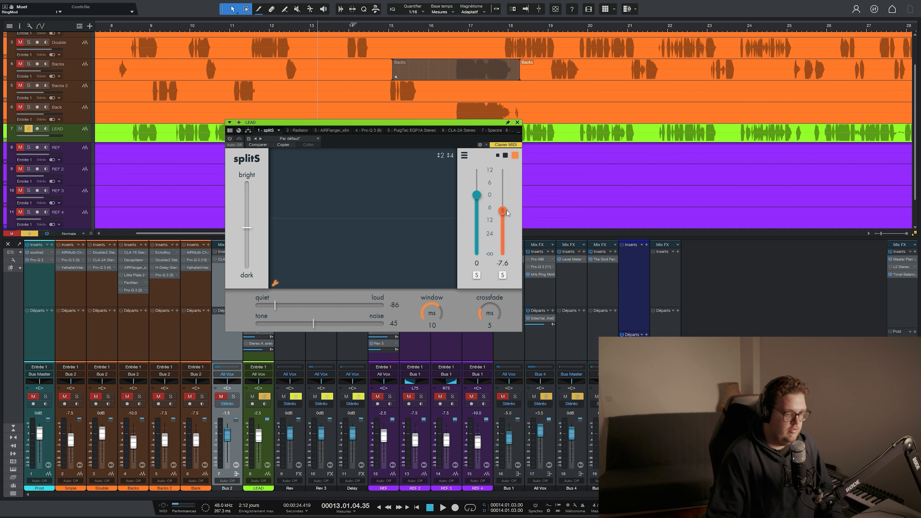
left_click_drag(464, 124, 340, 214)
key("space")
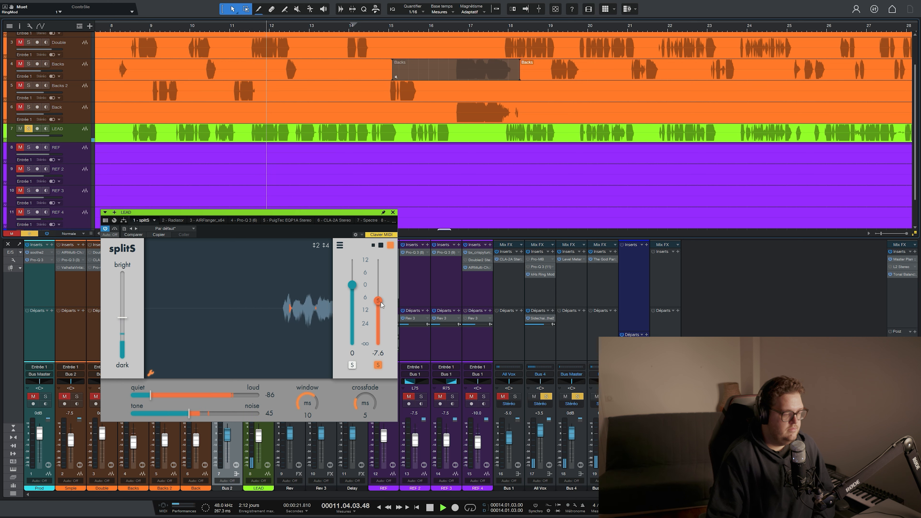
Step: Audition the splitS S level at 5.3, set it to -5 and turn off the sibilance solo
left_click_drag(380, 300, 379, 277)
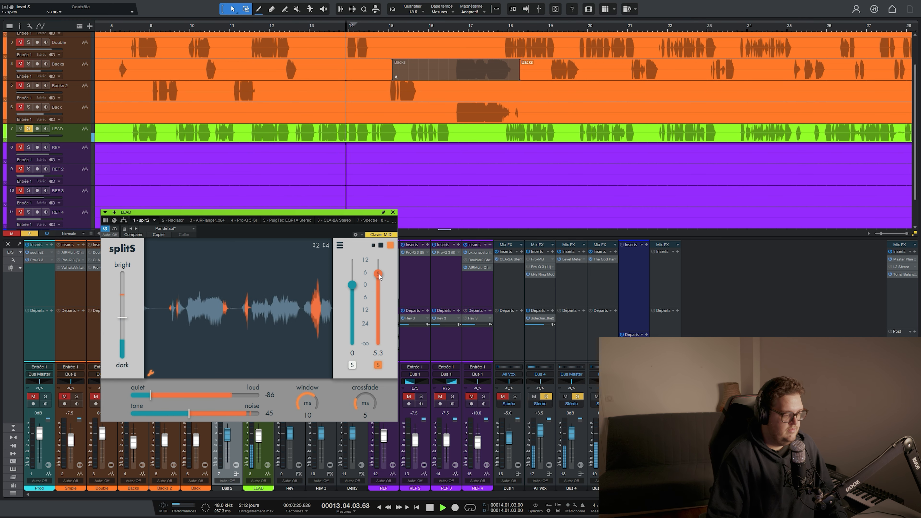
key("space")
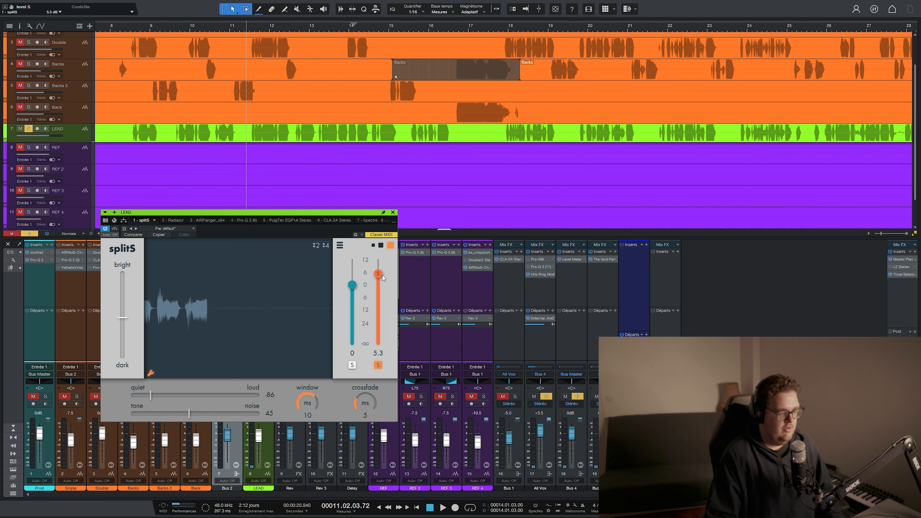
left_click_drag(378, 273, 378, 294)
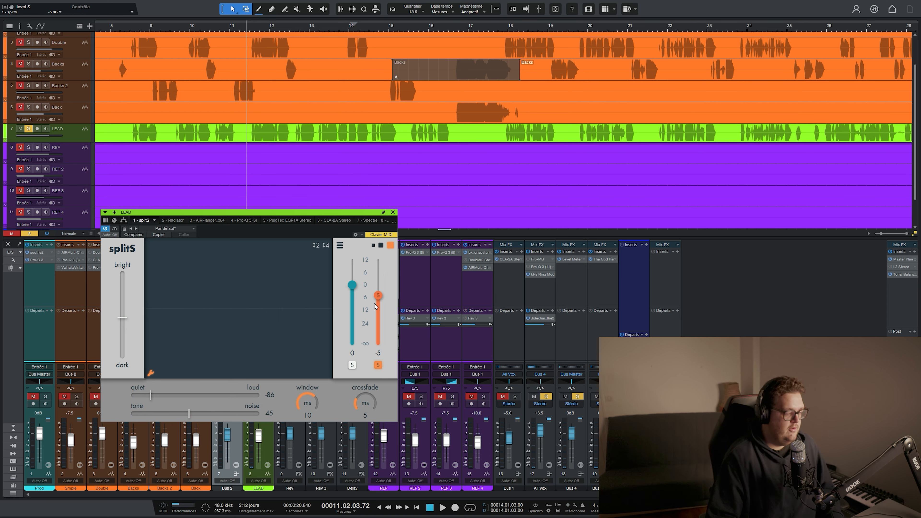
left_click(378, 365)
left_click(378, 365)
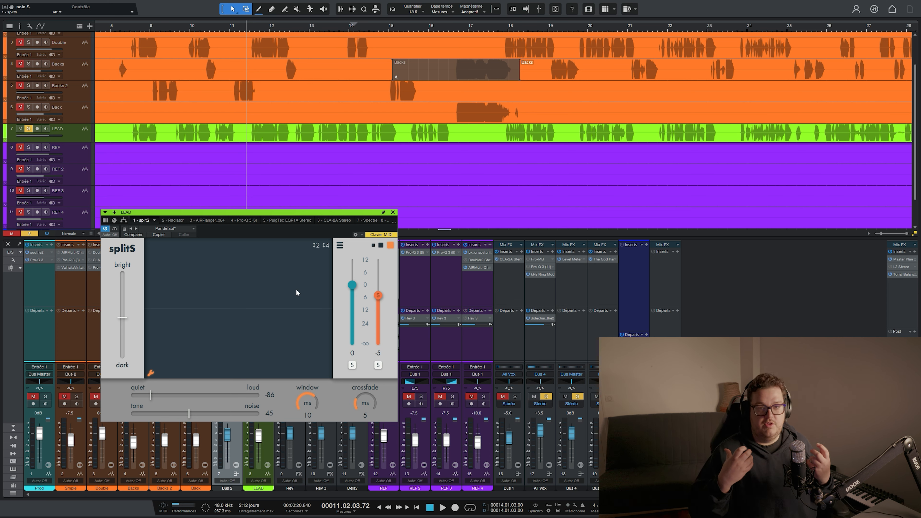
Step: Play the LEAD vocal through splitS, close the plug-in window and listen to the passage again
key("space")
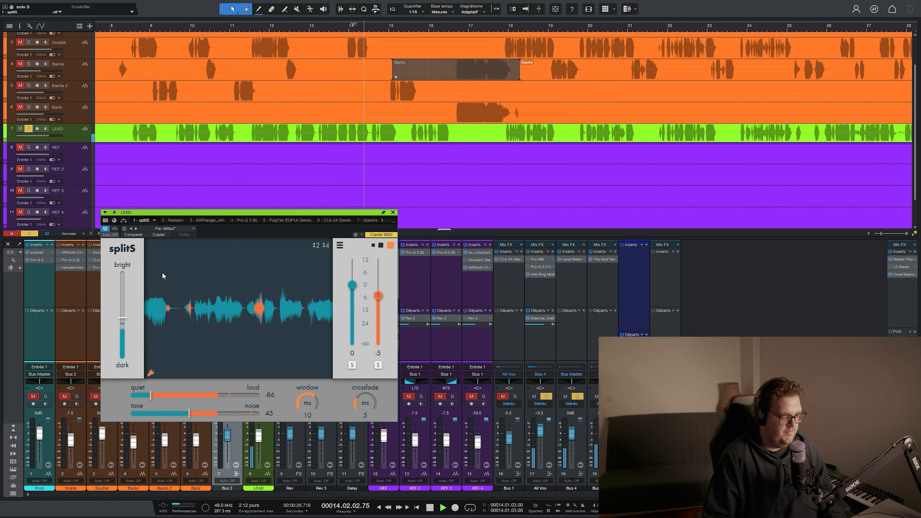
key("space")
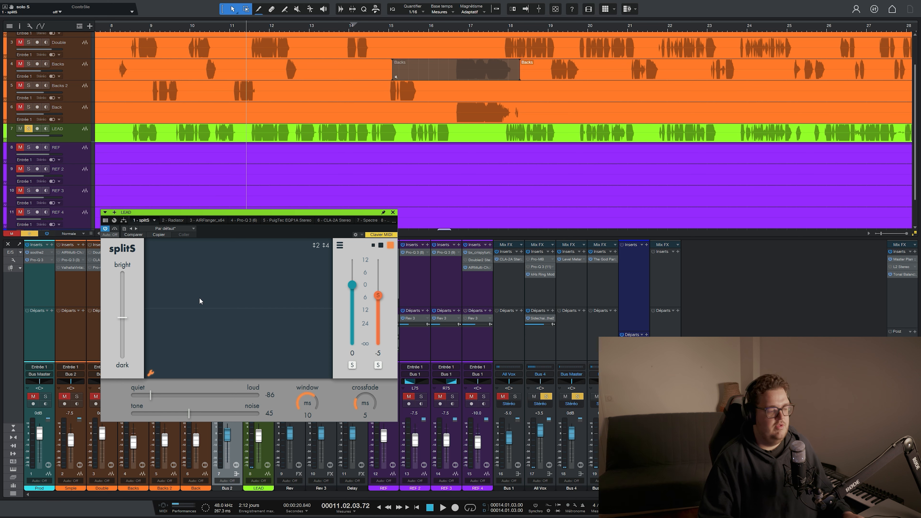
left_click(393, 213)
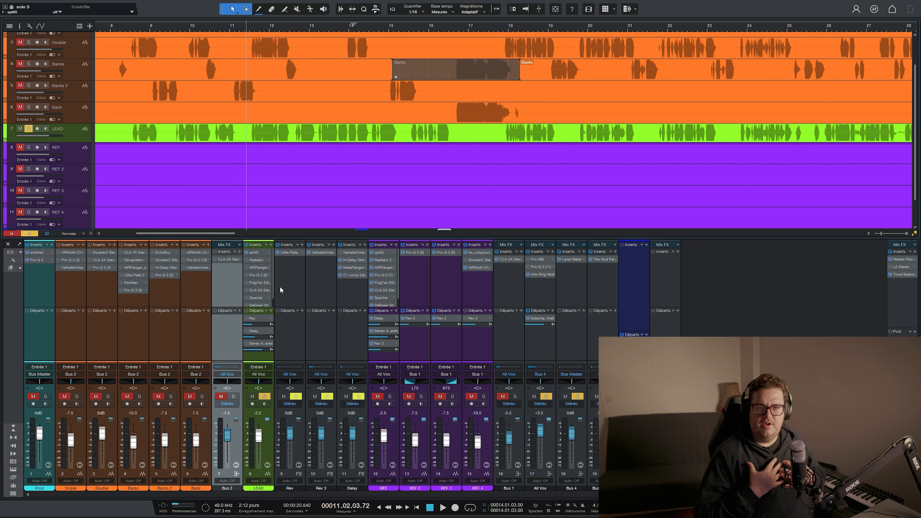
key("space")
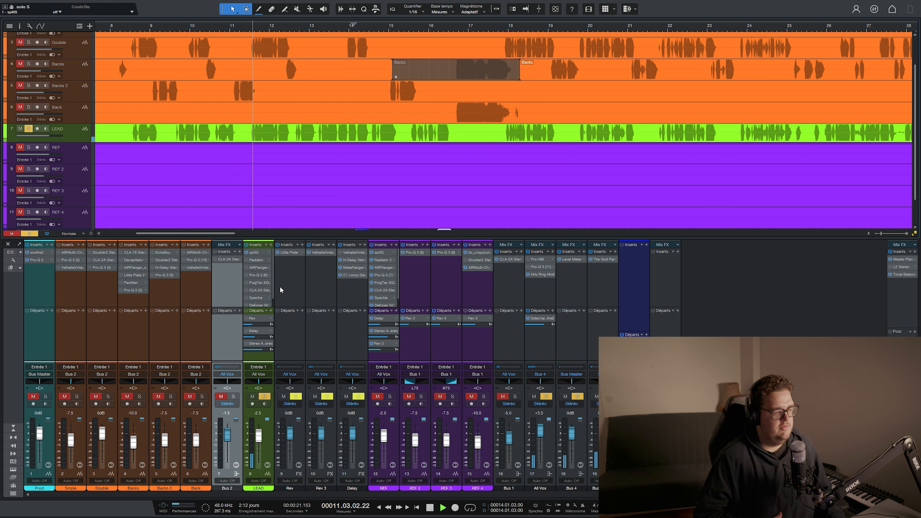
key("space")
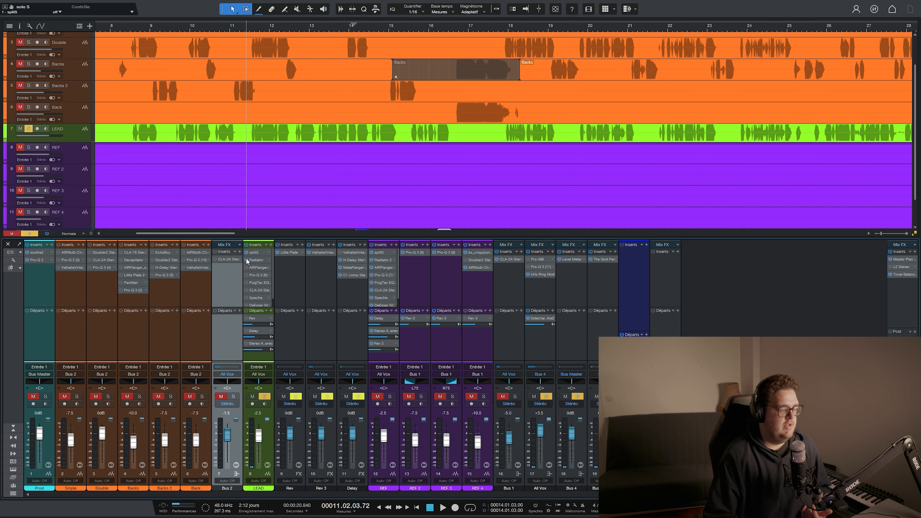
Step: Enable the Radiator insert on LEAD, audition its Noisy mode during playback and return it to Clean
left_click(255, 260)
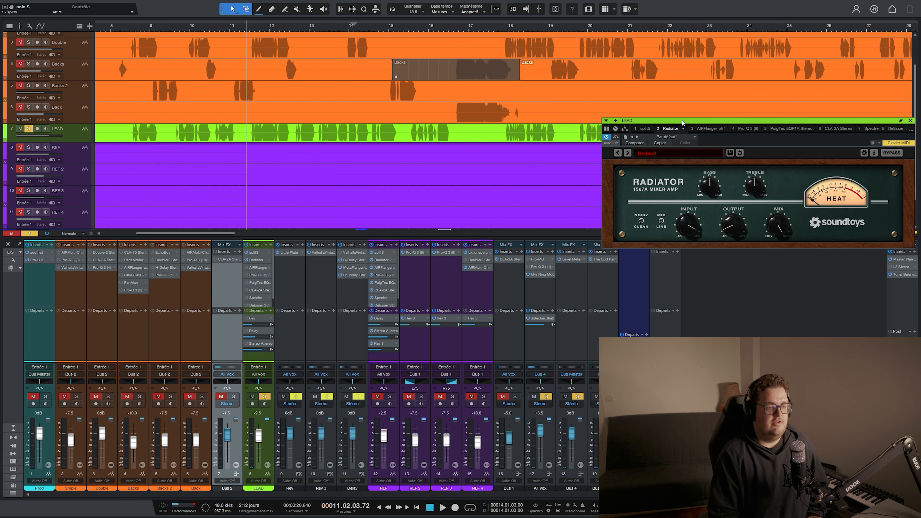
left_click_drag(681, 121, 229, 112)
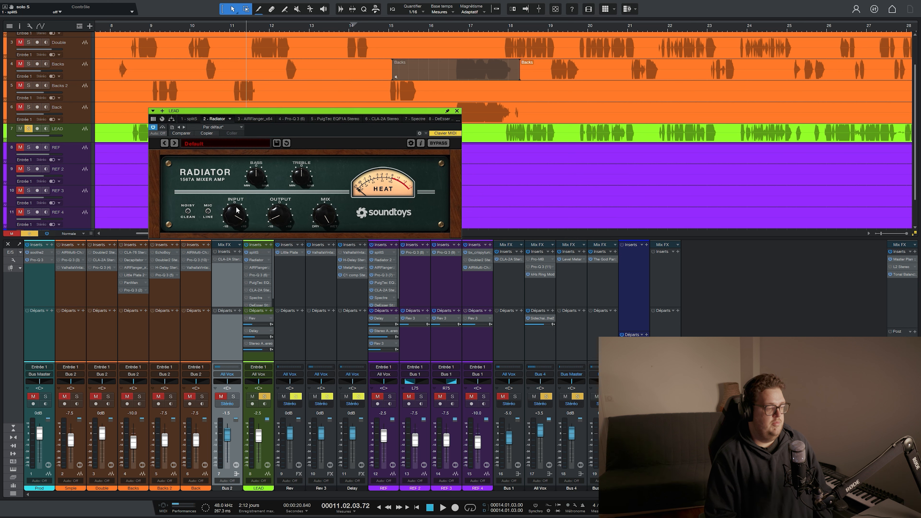
left_click(187, 210)
key("space")
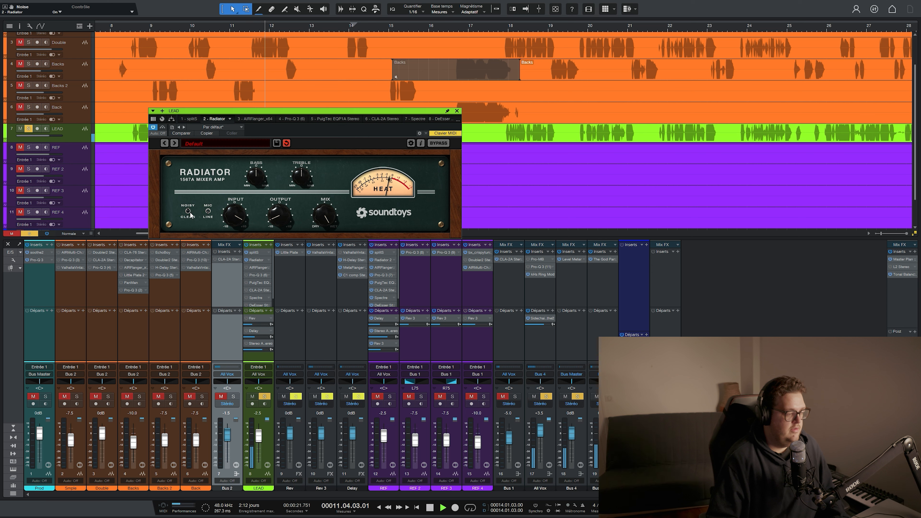
left_click(187, 211)
key("space")
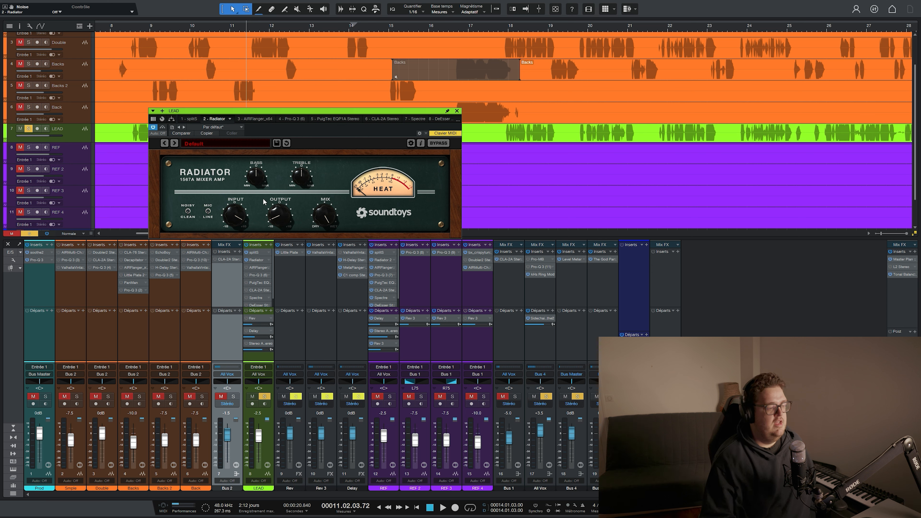
Step: Try Radiator's output at 0 dB during playback and restore the preset's settings
left_click_drag(282, 222, 282, 207)
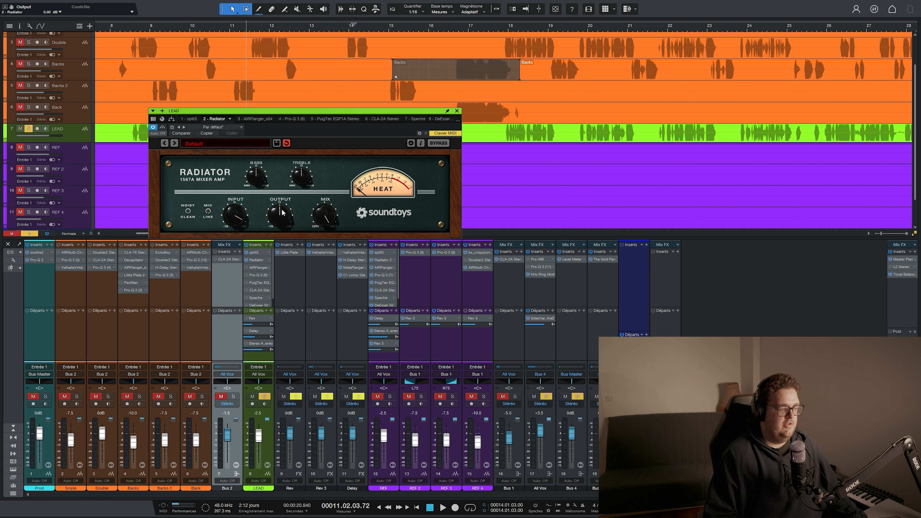
key("space")
key("space")
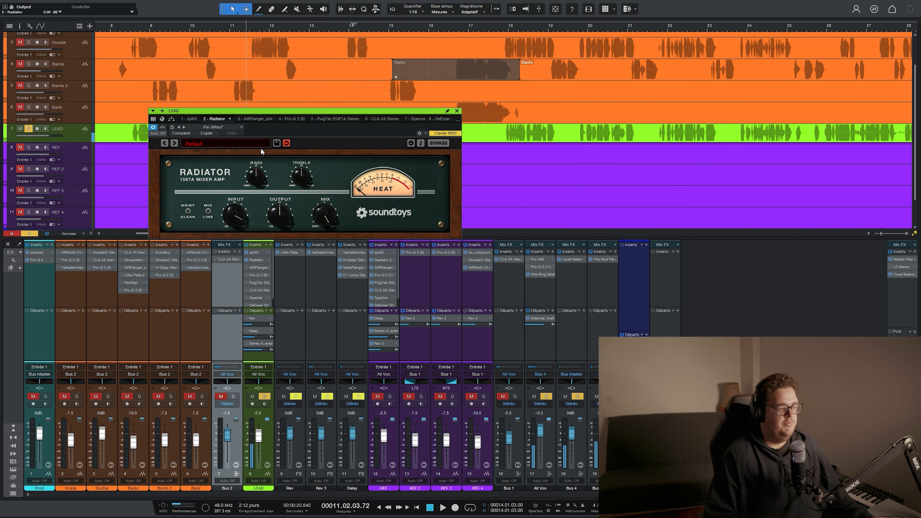
left_click(287, 143)
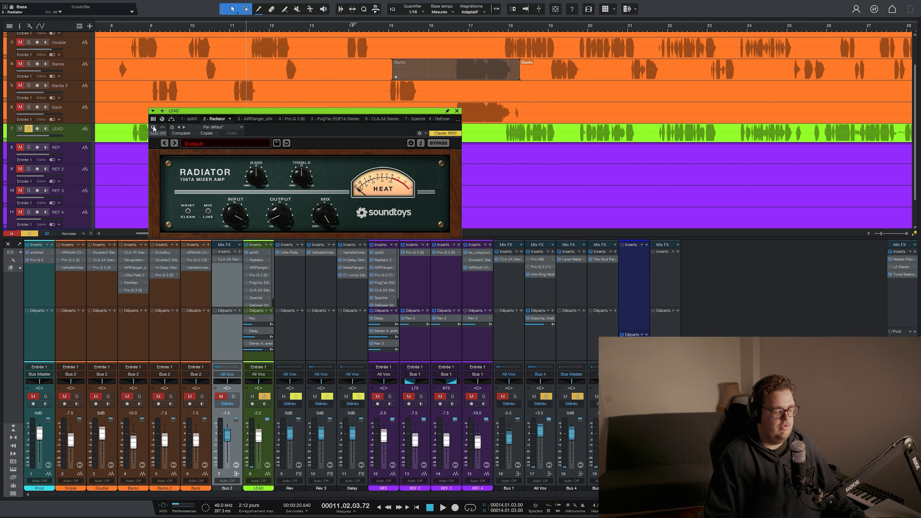
Step: Compare the LEAD vocal with Radiator bypassed and enabled during playback, and close the plug-in window
key("space")
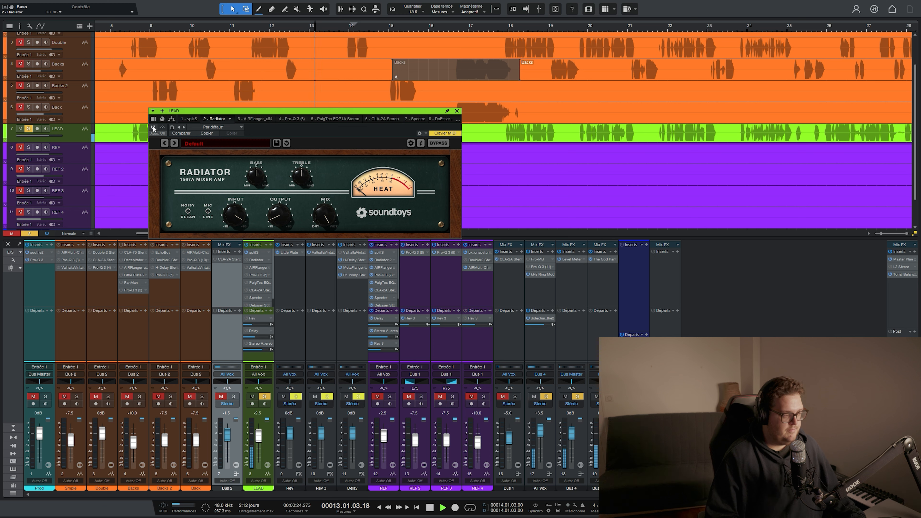
left_click(153, 128)
key("space")
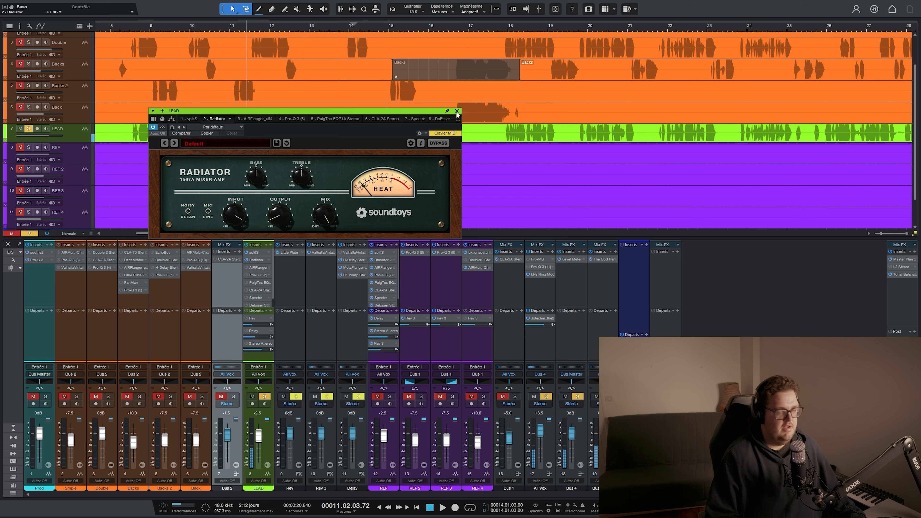
left_click(457, 111)
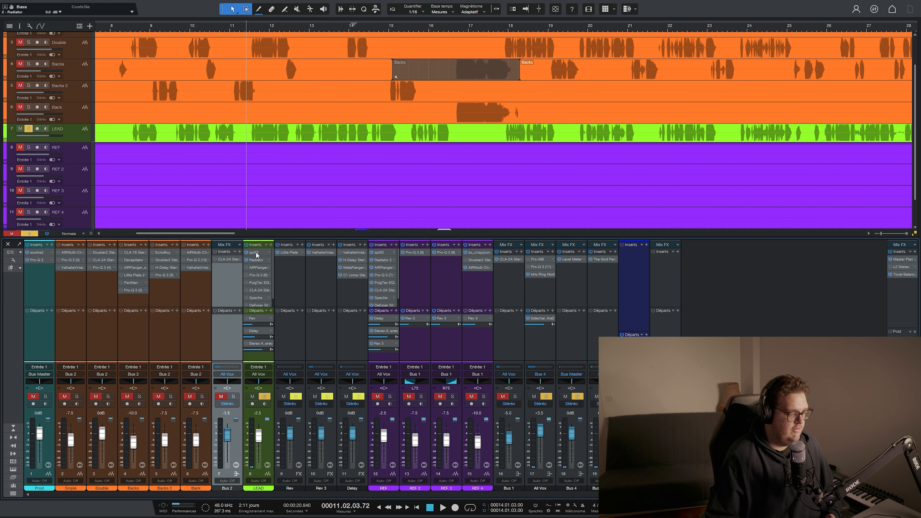
Step: Reopen Radiator on LEAD, try its output at -12.45 dB during playback and restore the preset's settings
left_click(256, 259)
left_click_drag(283, 210, 282, 254)
key("space")
mouse_move(286, 216)
left_mouse_down()
mouse_move(285, 231)
mouse_move(277, 214)
left_mouse_up()
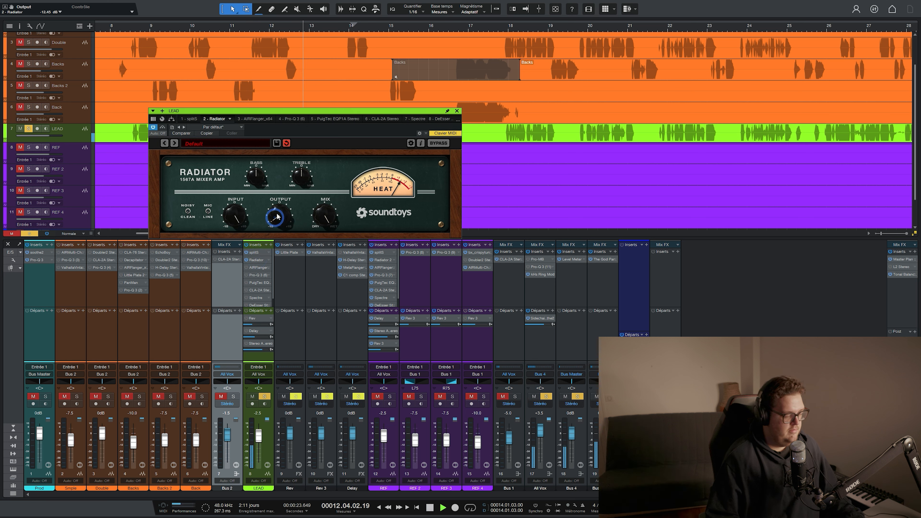
key("space")
left_click(286, 143)
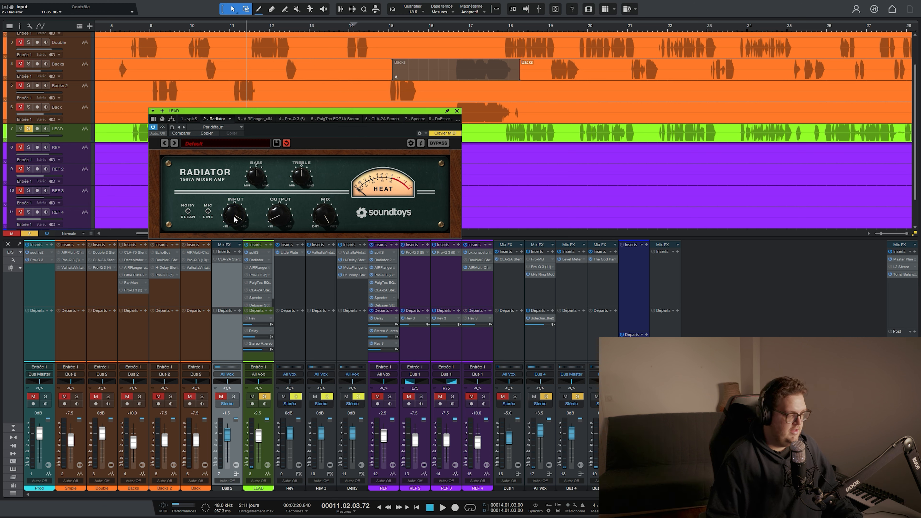
Step: Audition the LEAD vocal once more through Radiator's current settings and close the plug-in window
key("space")
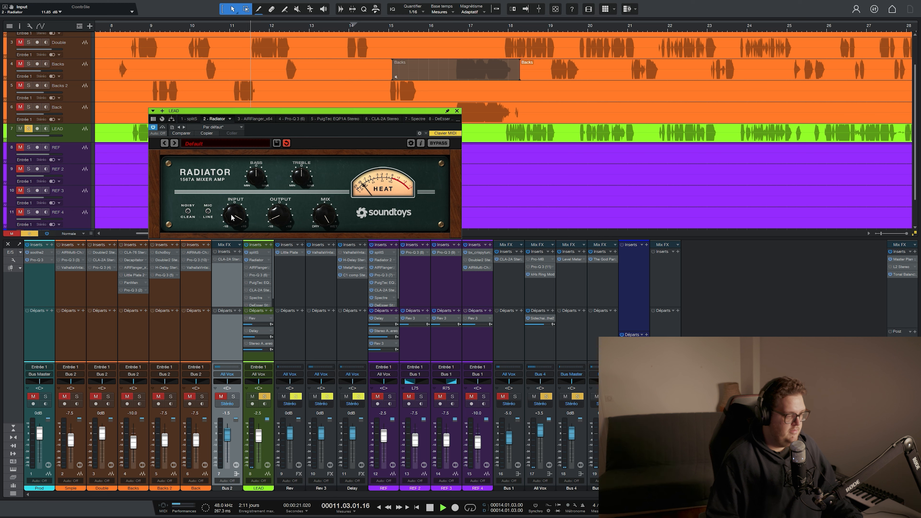
left_click_drag(231, 217, 231, 217)
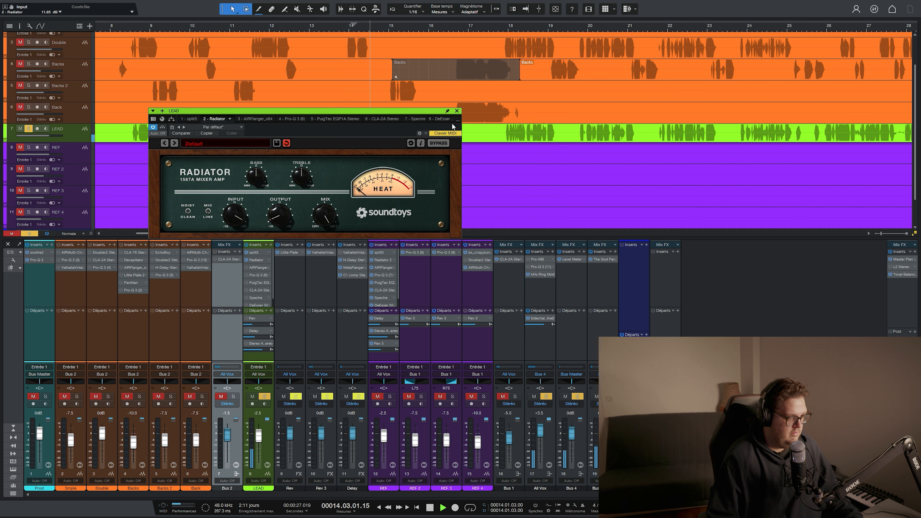
key("space")
left_click(456, 110)
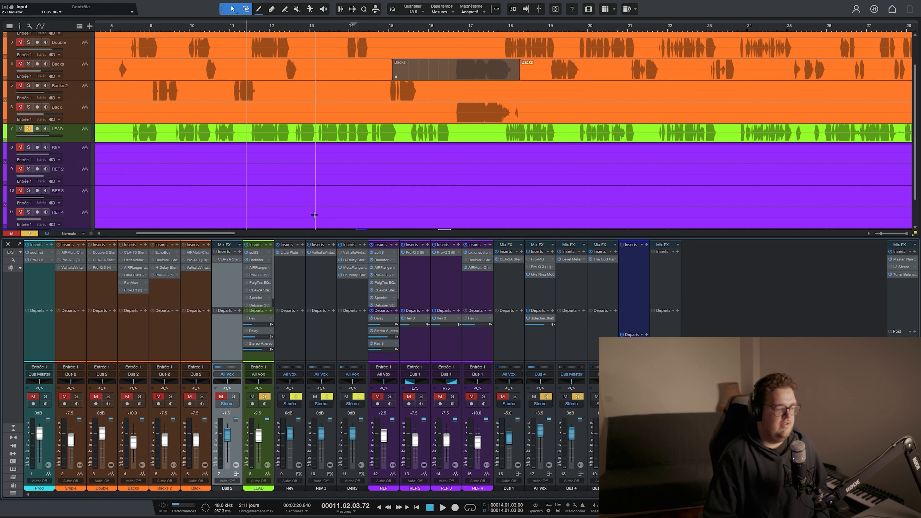
Step: Open AIRFlanger on LEAD, play the vocal together with the unmuted Prod track, and mute Prod again
left_click(255, 268)
left_click(33, 396)
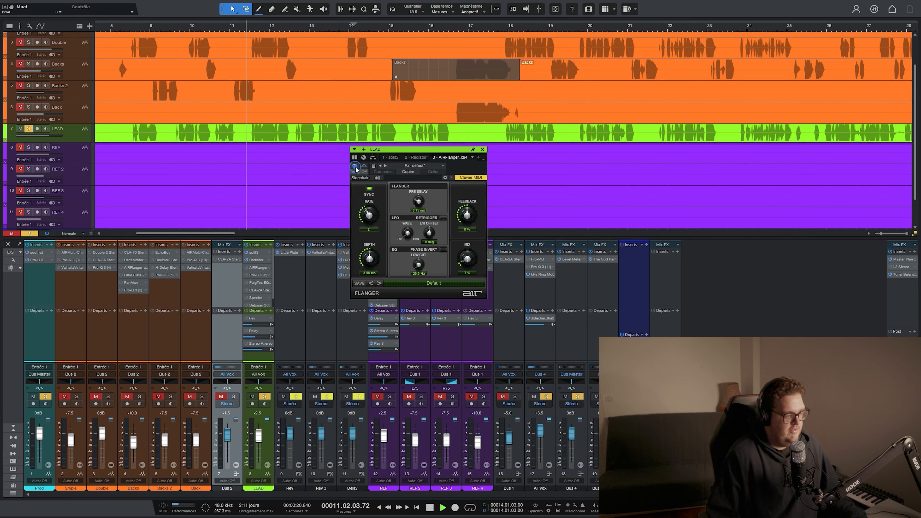
key("space")
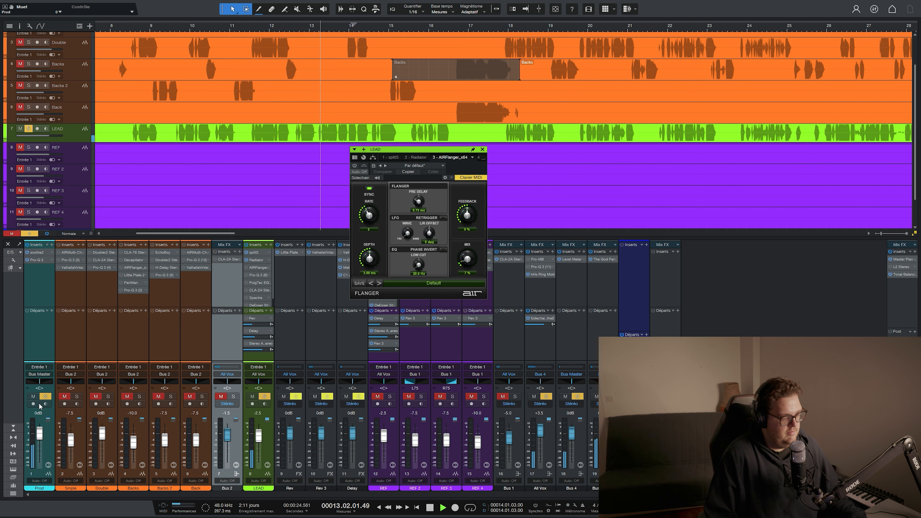
left_click_drag(39, 433, 39, 437)
key("space")
left_click_drag(39, 439, 41, 440)
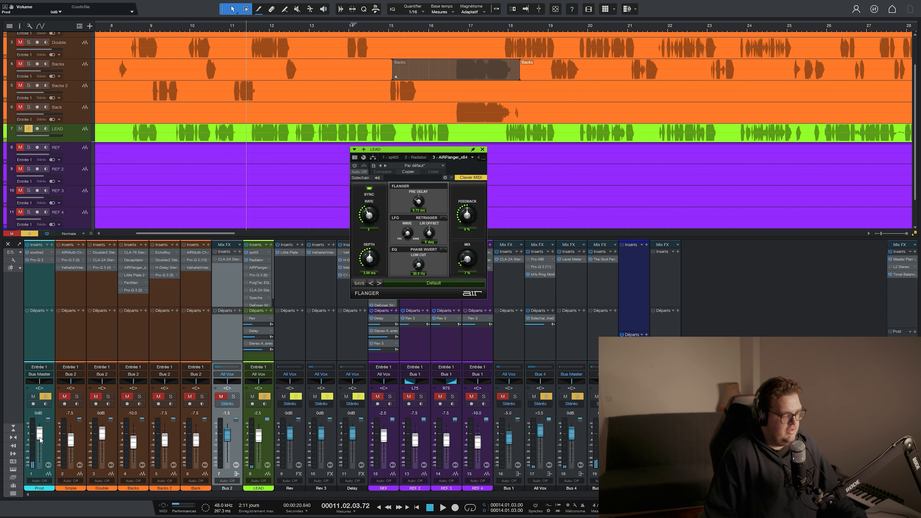
left_click(32, 397)
Step: Raise AIRFlanger's Mix to 50 %, enable the plug-in and audition it on the LEAD vocal during playback
mouse_move(467, 258)
left_mouse_down()
mouse_move(464, 241)
mouse_move(473, 258)
left_mouse_up()
left_click(355, 166)
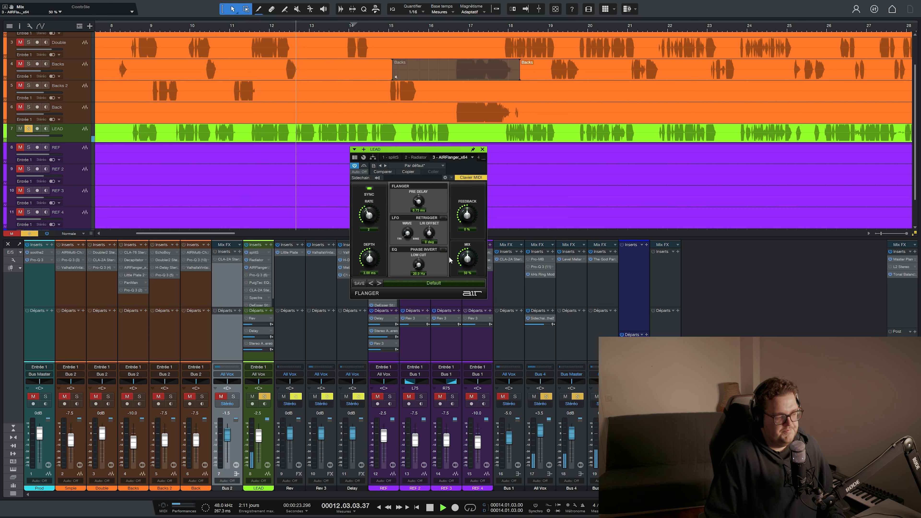
key("space")
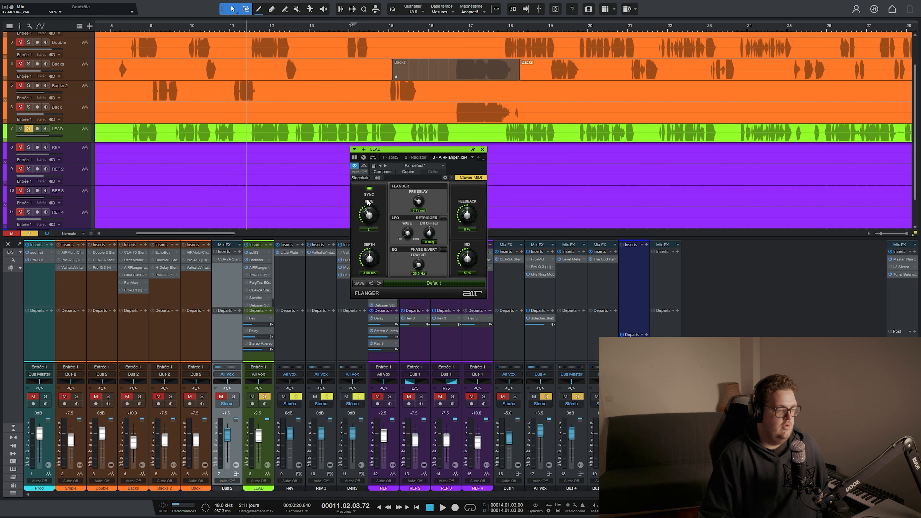
Step: Try AIRFlanger's Rate at 4 and at a faster setting during playback of the LEAD vocal
left_click_drag(368, 217, 371, 209)
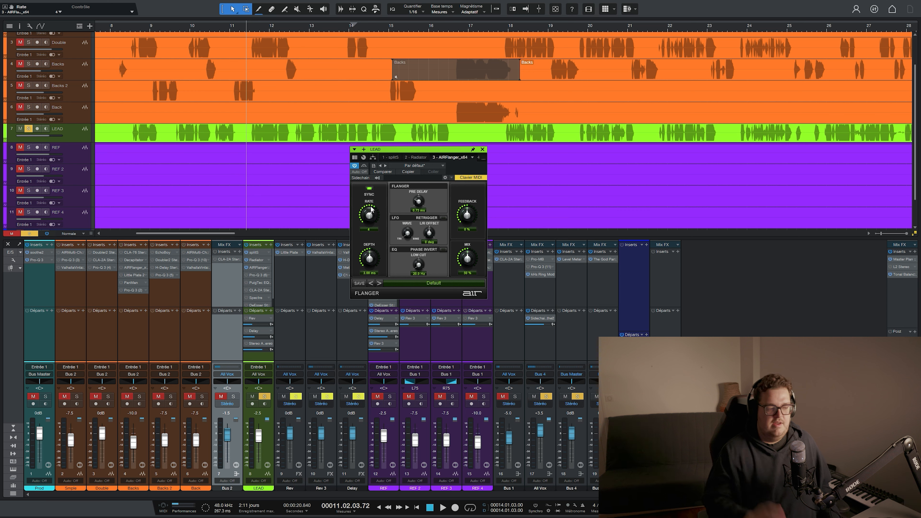
left_click_drag(370, 217, 367, 215)
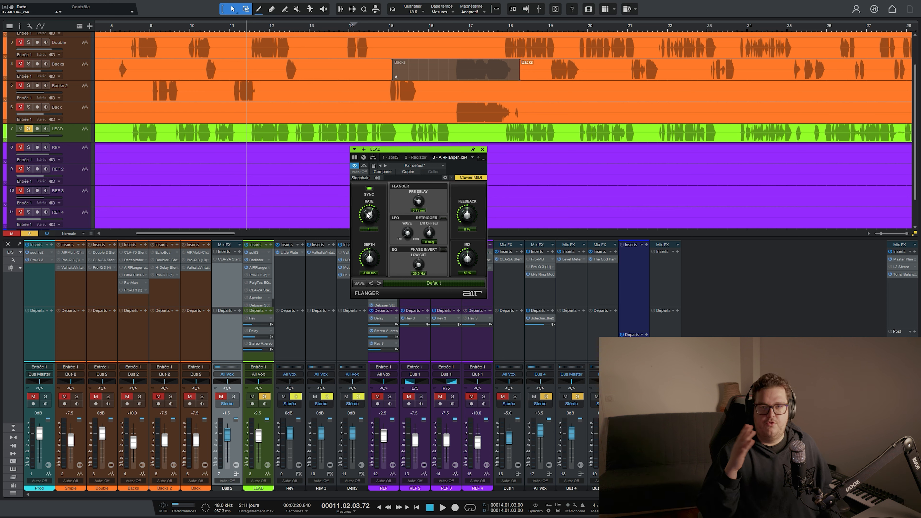
key("space")
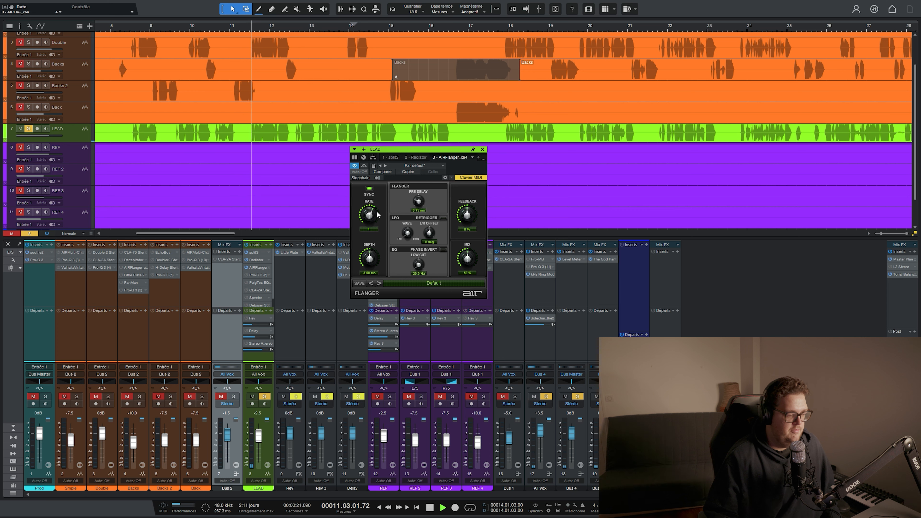
key("space")
left_click_drag(369, 214, 372, 208)
key("space")
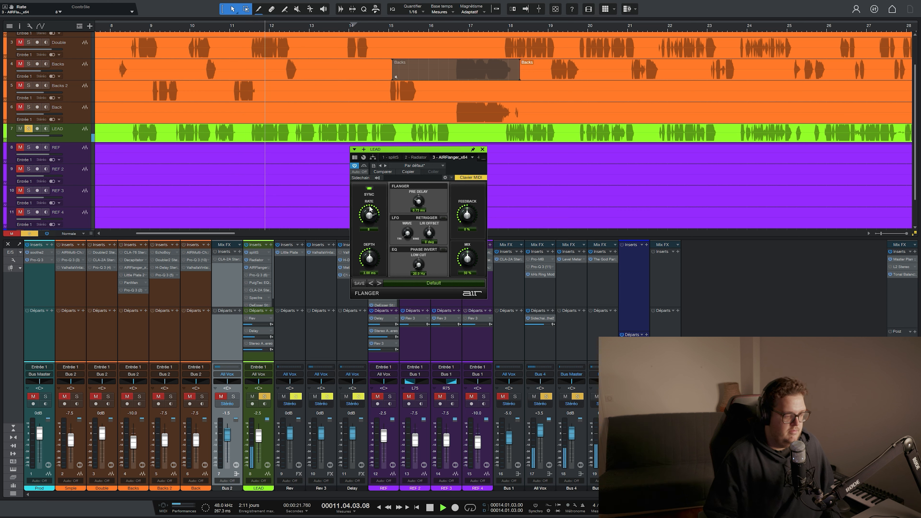
key("space")
Step: Try AIRFlanger's Rate at 16 with Mix at 100 % during playback
left_click_drag(369, 215, 371, 207)
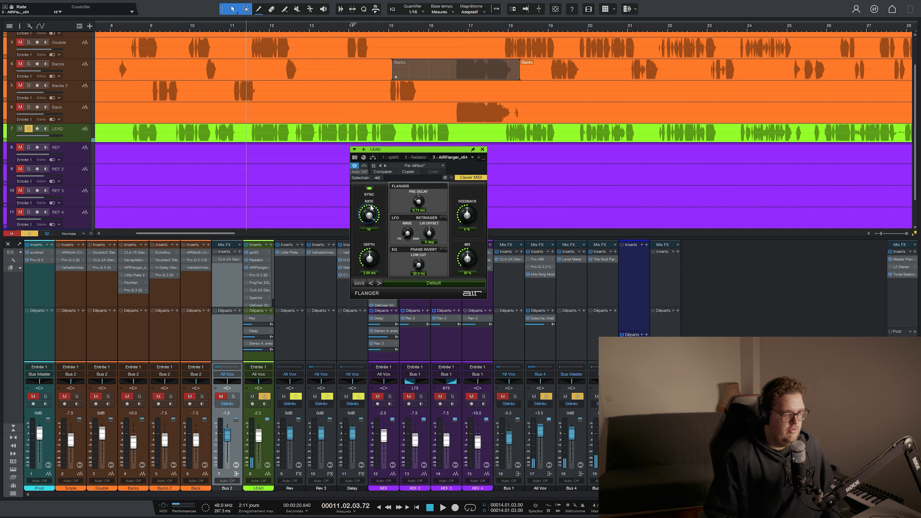
left_click_drag(467, 259, 502, 197)
key("space")
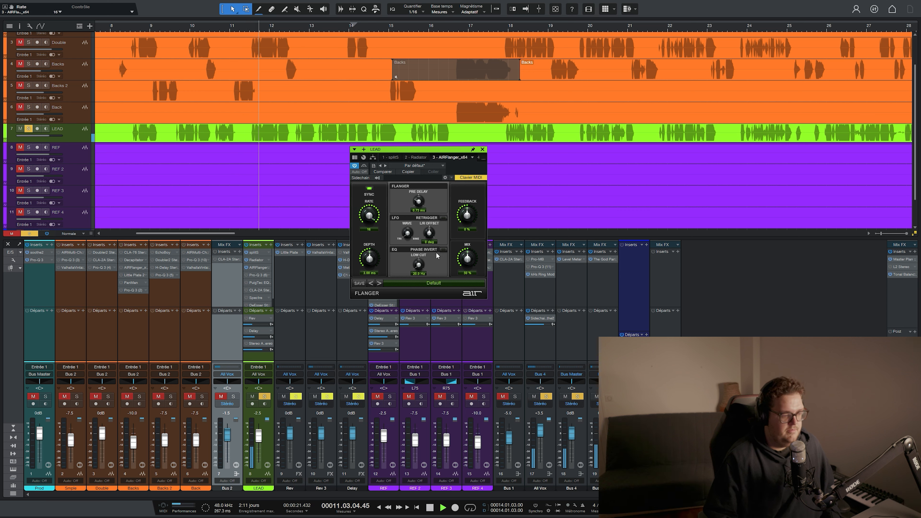
key("space")
Step: Lower AIRFlanger's Rate in stages to 2, auditioning the LEAD vocal at each setting
left_click_drag(368, 215, 366, 223)
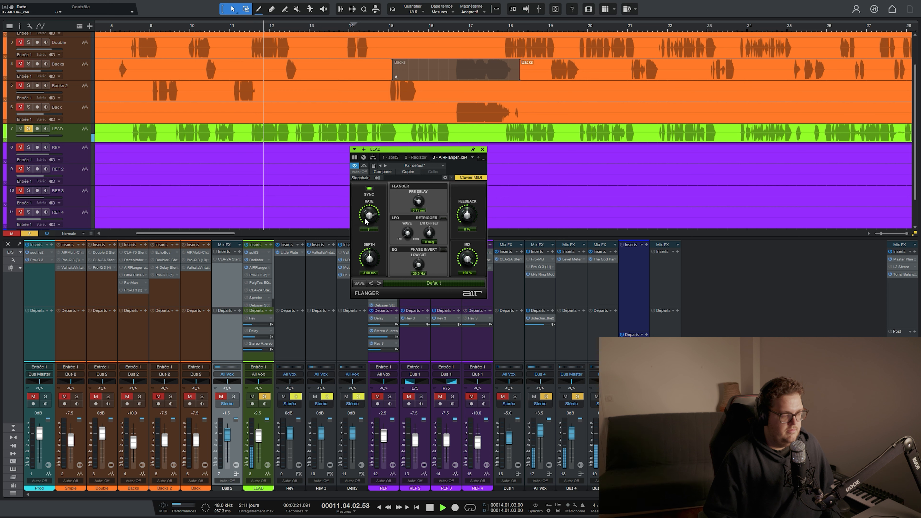
key("space")
left_click_drag(368, 220, 372, 236)
key("space")
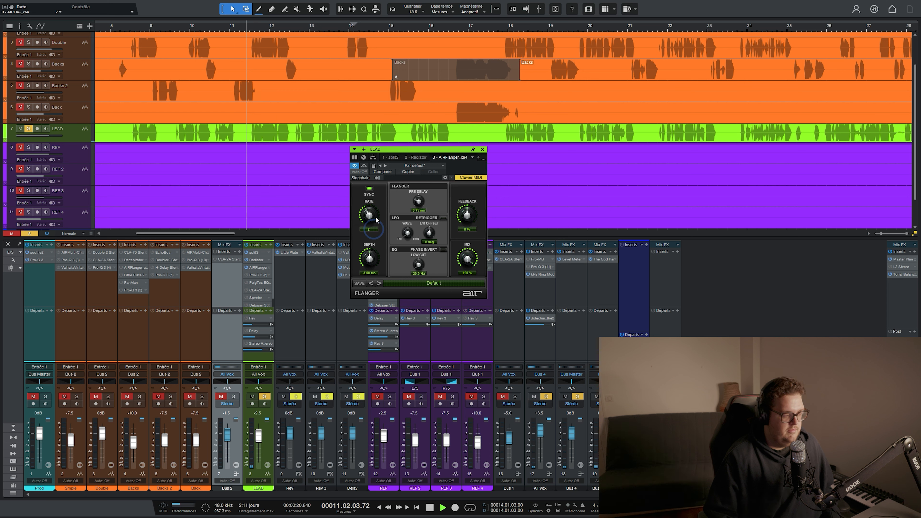
key("space")
Step: Reduce AIRFlanger's Mix to 50 % for an audition, and lower it to below 10 %
left_click_drag(453, 262, 463, 290)
key("space")
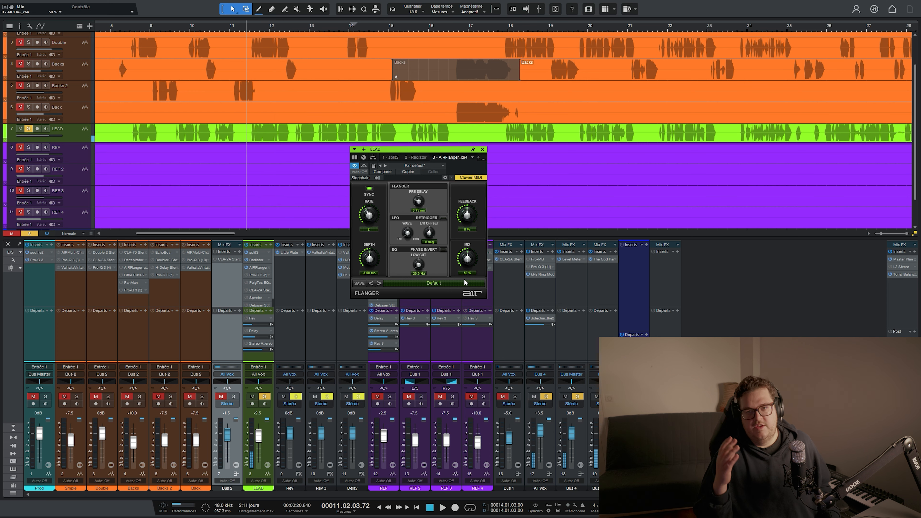
left_click_drag(464, 257, 461, 285)
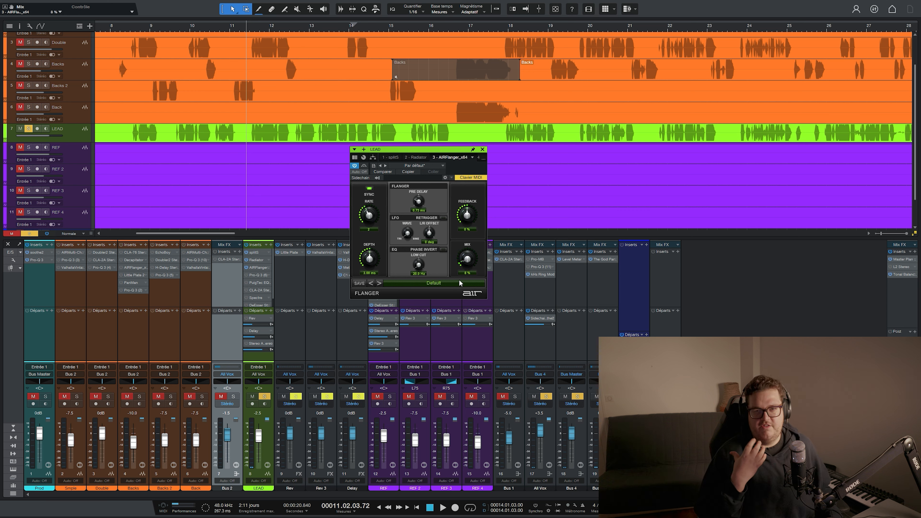
Step: Look briefly at Radiator on LEAD, return to AIRFlanger, set its Mix to 7 % during playback and close the window
left_click(254, 259)
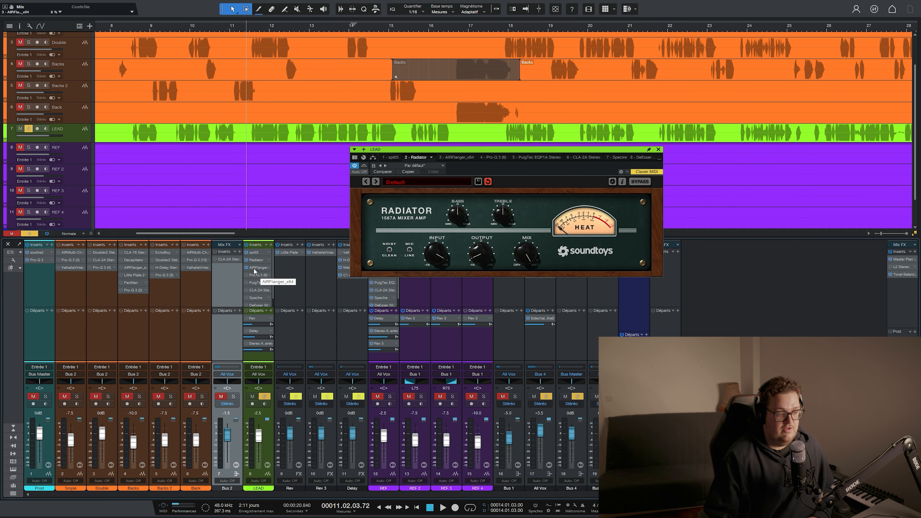
left_click(255, 269)
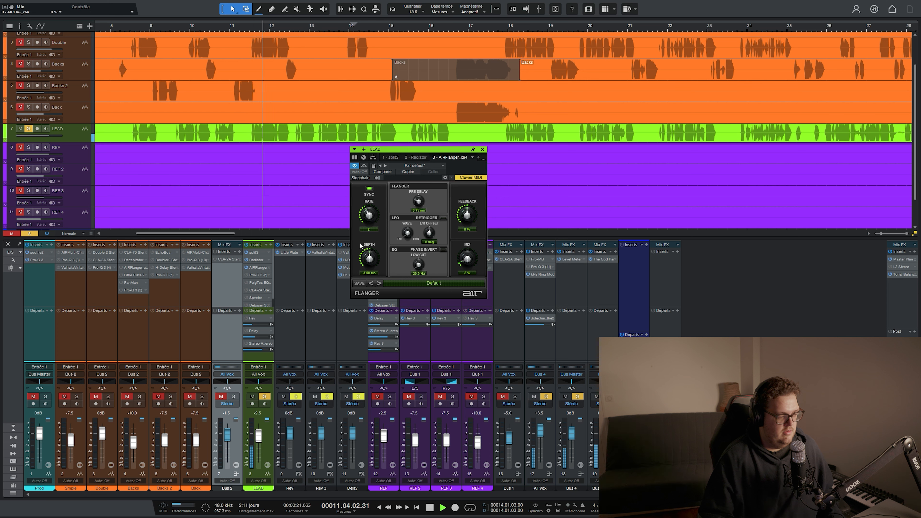
left_click_drag(472, 263, 471, 261)
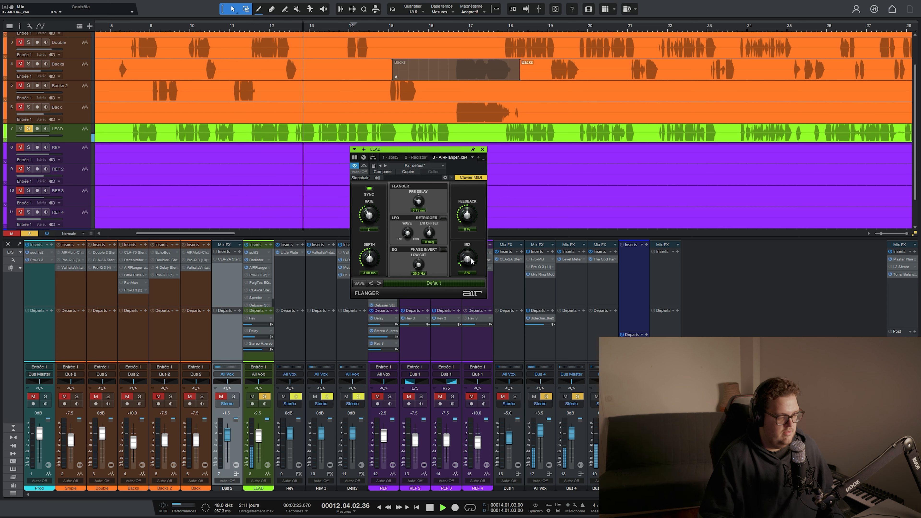
key("space")
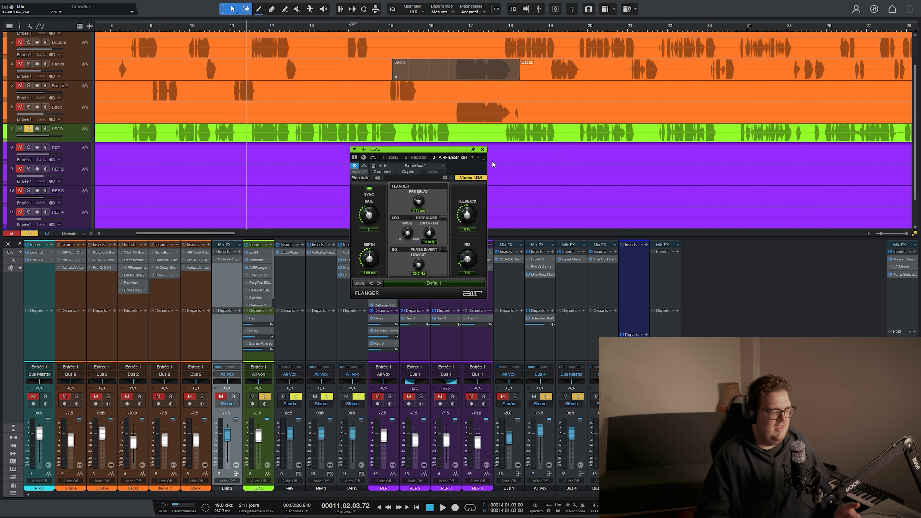
left_click(481, 150)
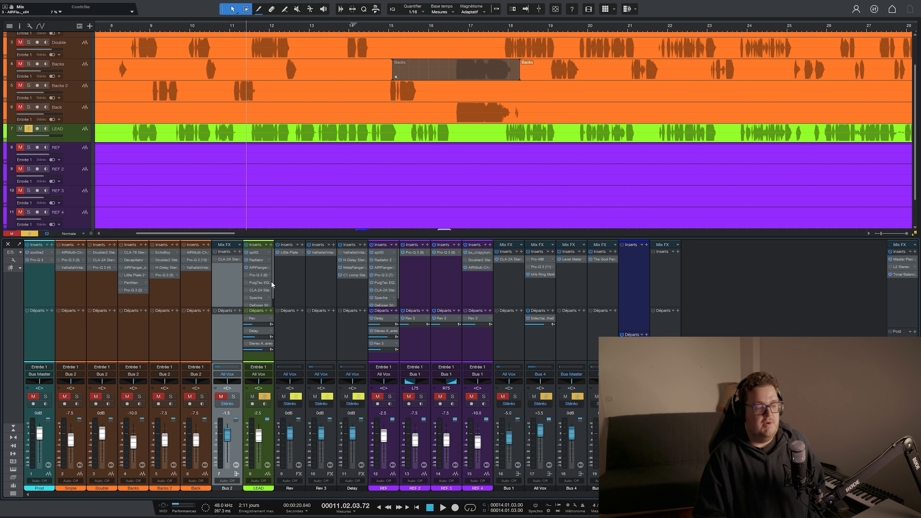
Step: Open Pro-Q 3 on LEAD, reposition its window and disable all four bell bands, leaving only the low cut enabled
double_click(251, 275)
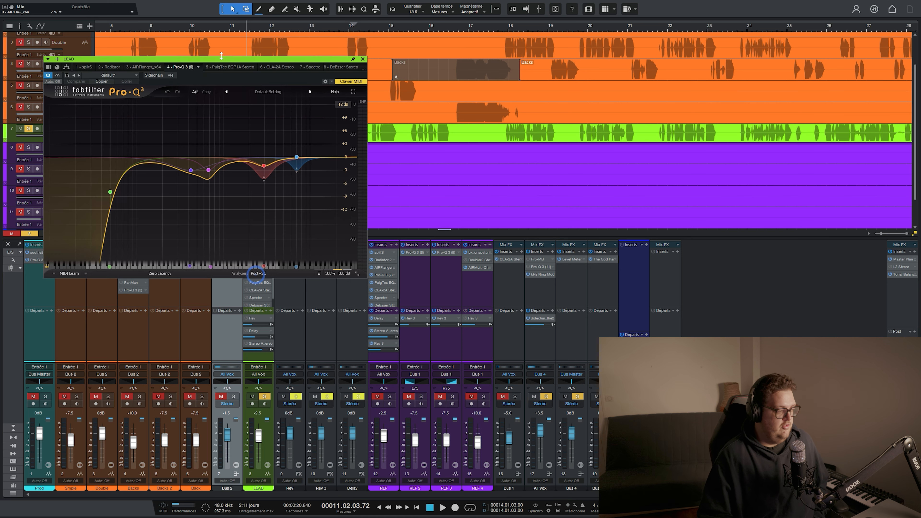
left_click_drag(215, 59, 328, 72)
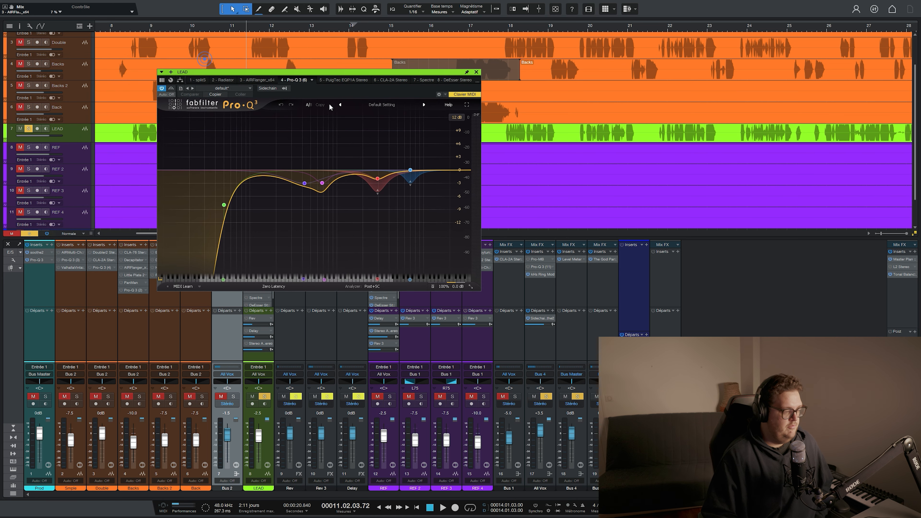
left_click(337, 179)
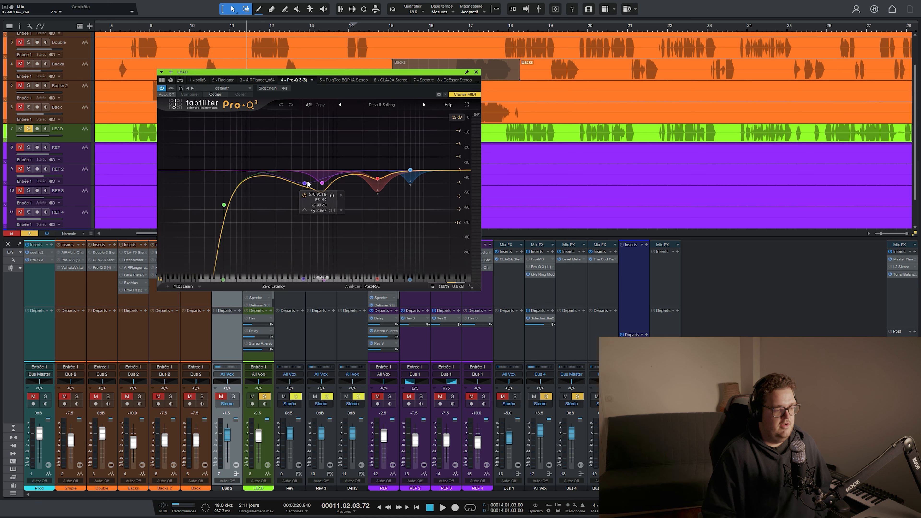
left_click_drag(438, 118, 278, 214)
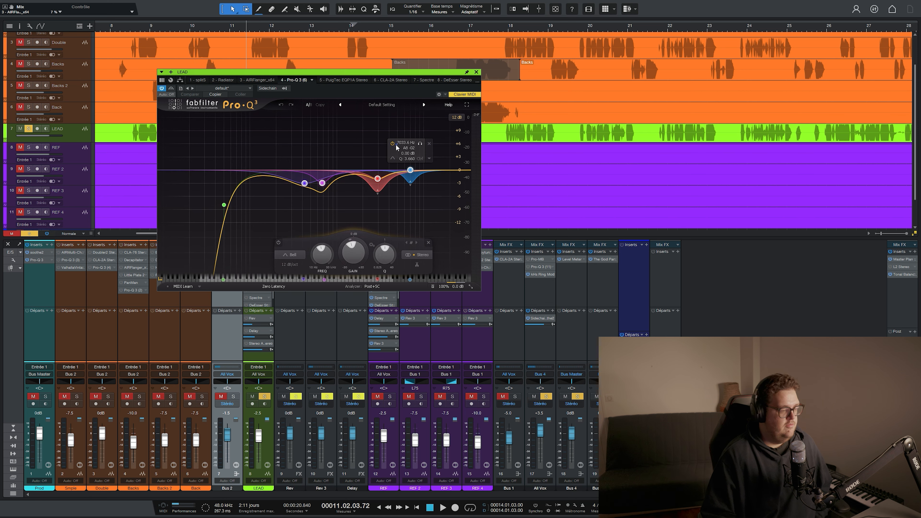
left_click(393, 143)
Step: Select Pro-Q 3's low-cut band and audition the LEAD vocal with it, examining the low frequencies in the analyzer
left_click(224, 205)
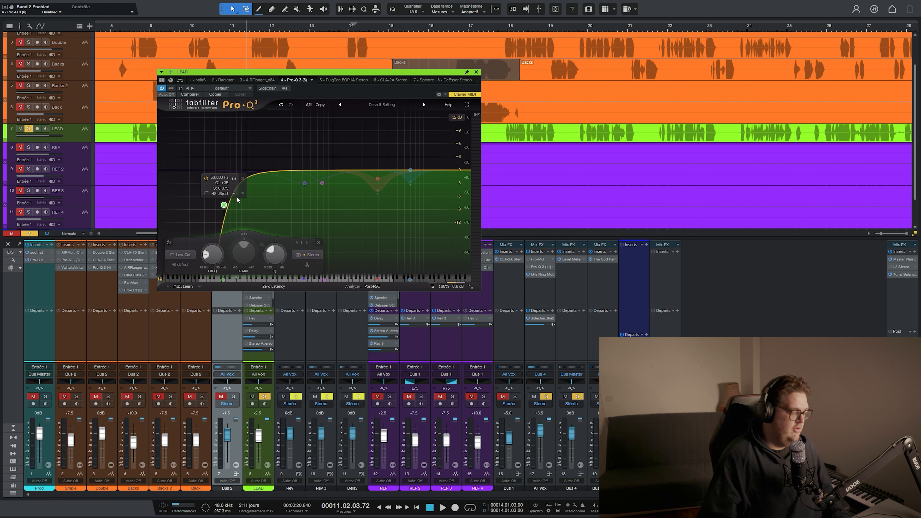
key("space")
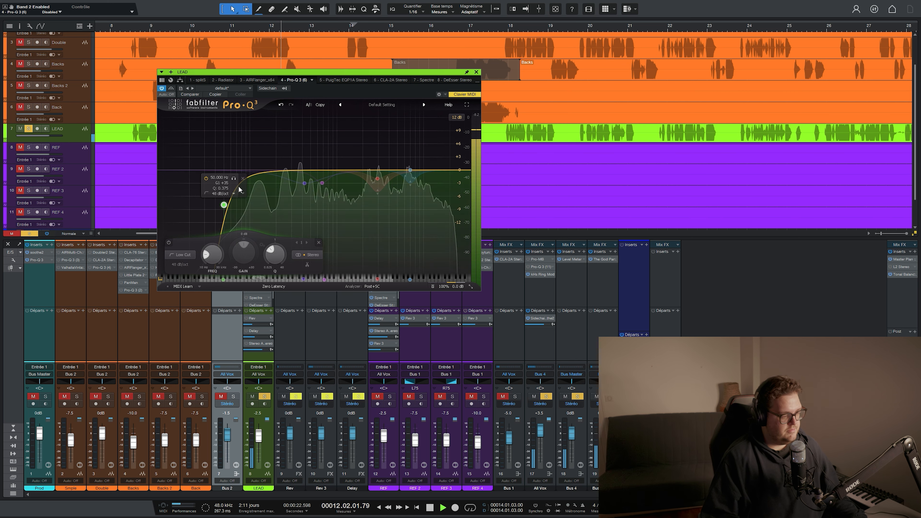
key("space")
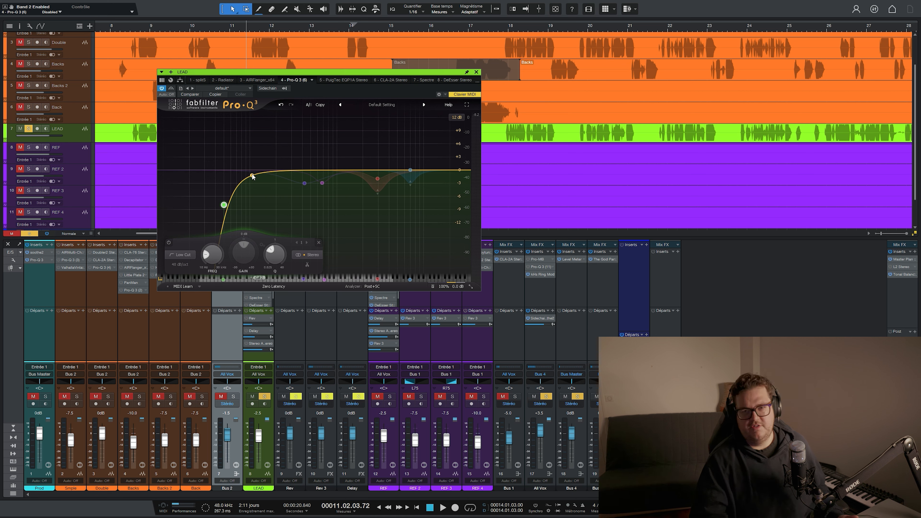
mouse_move(249, 180)
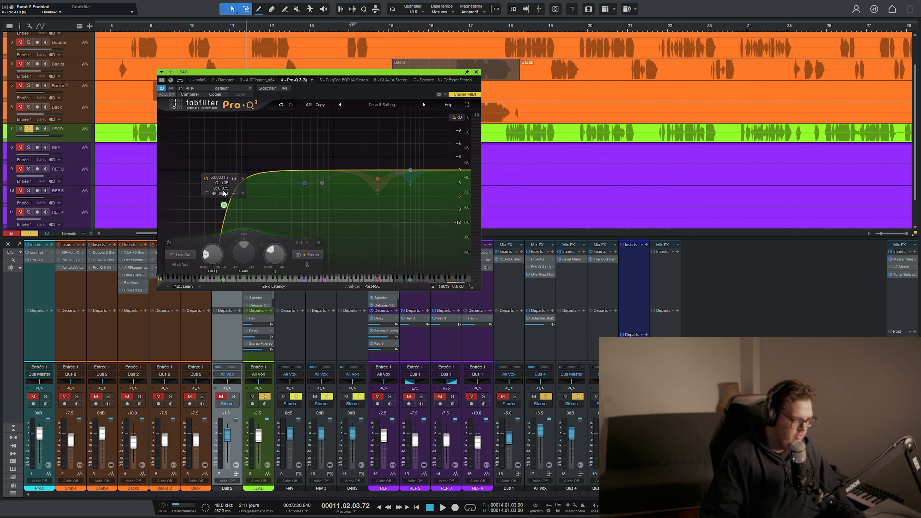
key("space")
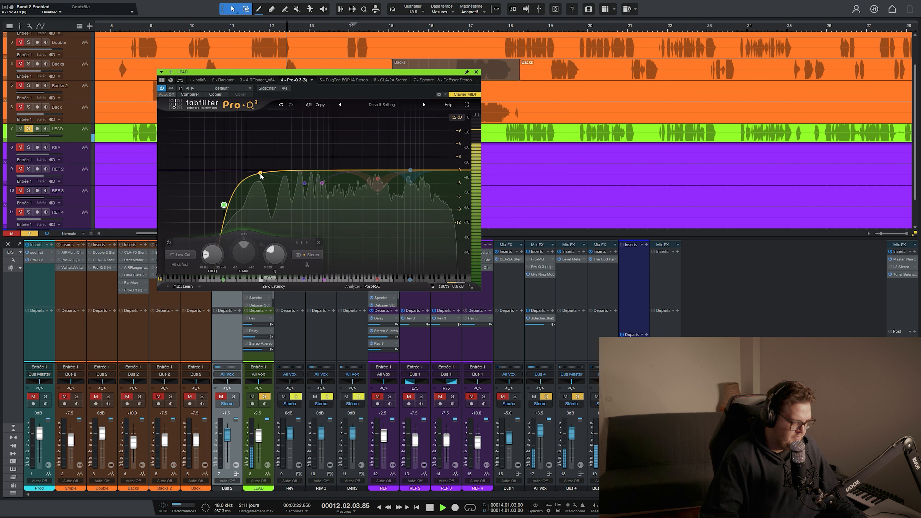
mouse_move(314, 186)
key("space")
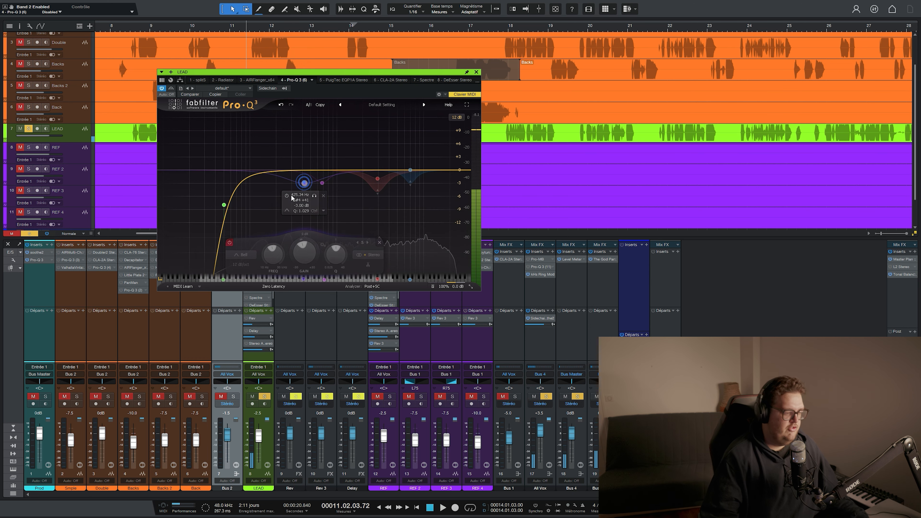
Step: Enable Pro-Q 3's lowest bell band, try boosting it by about 8 dB during playback and undo the boost
left_click(286, 195)
left_click_drag(305, 253, 303, 189)
key("space")
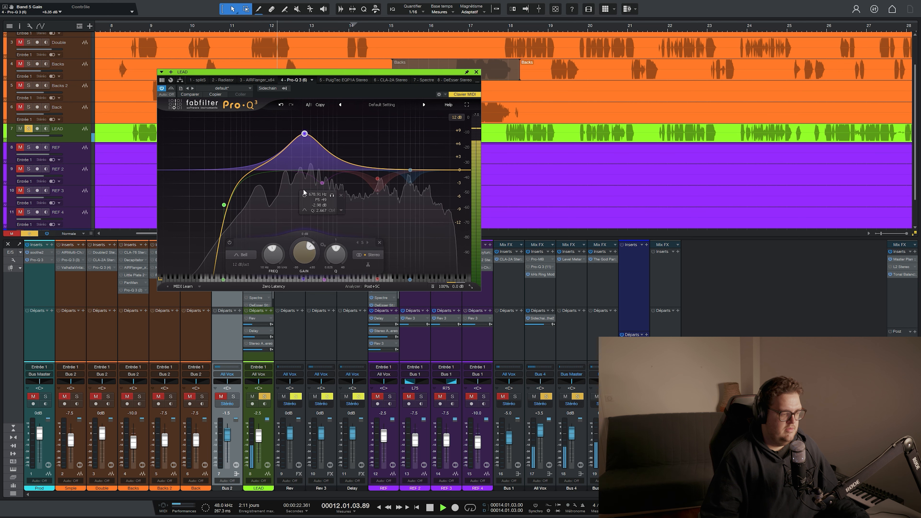
left_click(281, 105)
key("space")
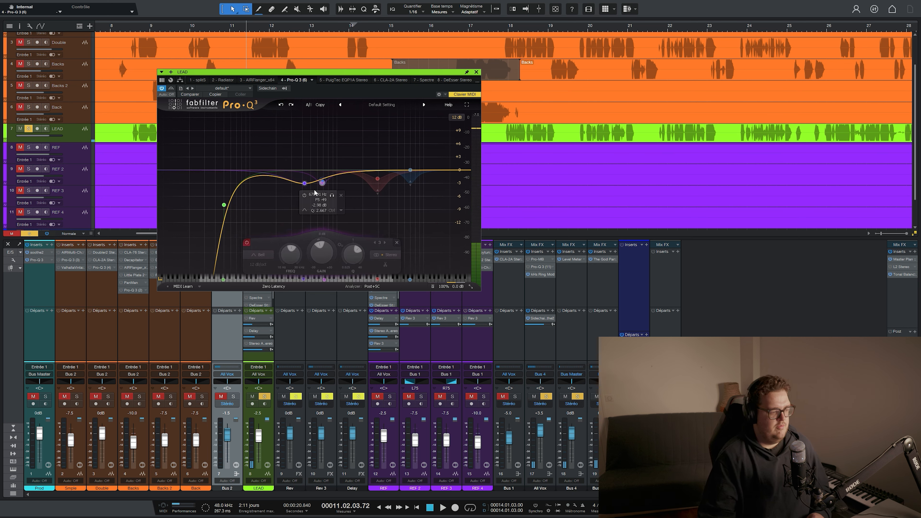
Step: Enable Pro-Q 3's bell band near 680 Hz, boost it by about 3.8 dB and sweep it from about 218 Hz to 654 Hz during playback
double_click(322, 183)
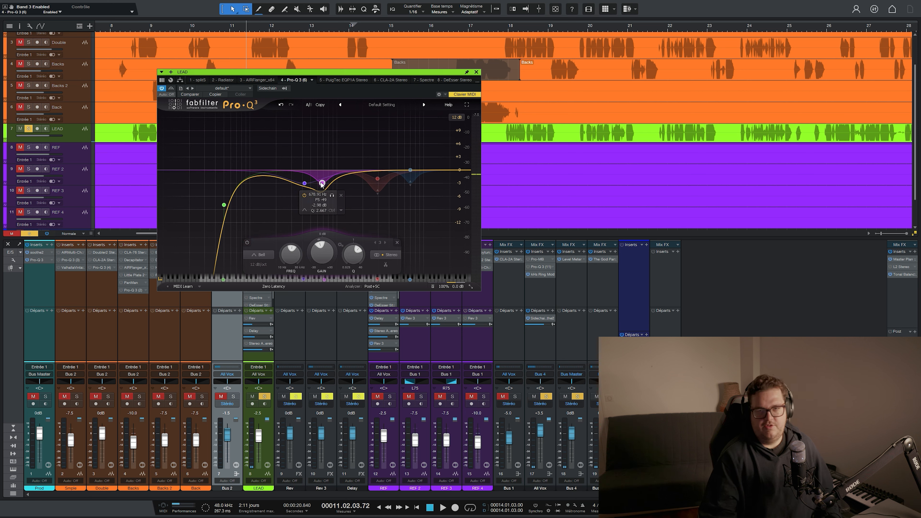
left_click_drag(321, 183, 318, 160)
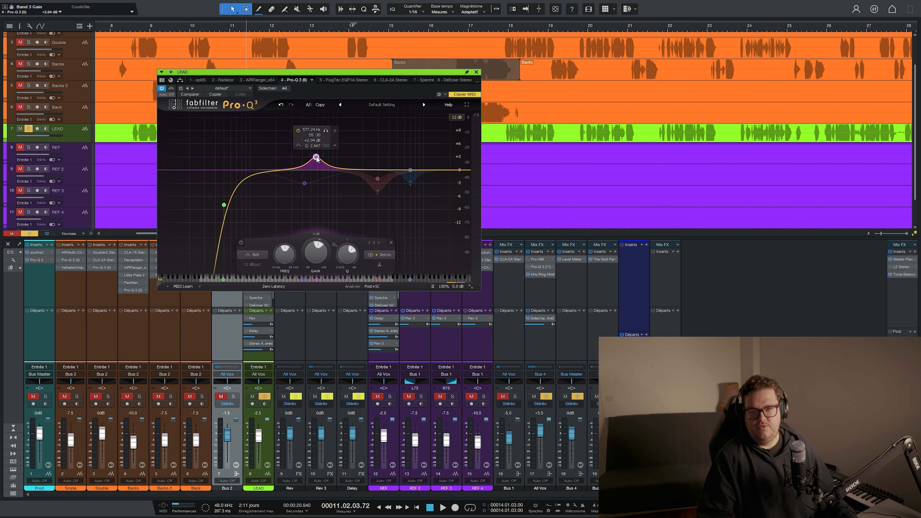
left_click_drag(317, 159, 279, 159)
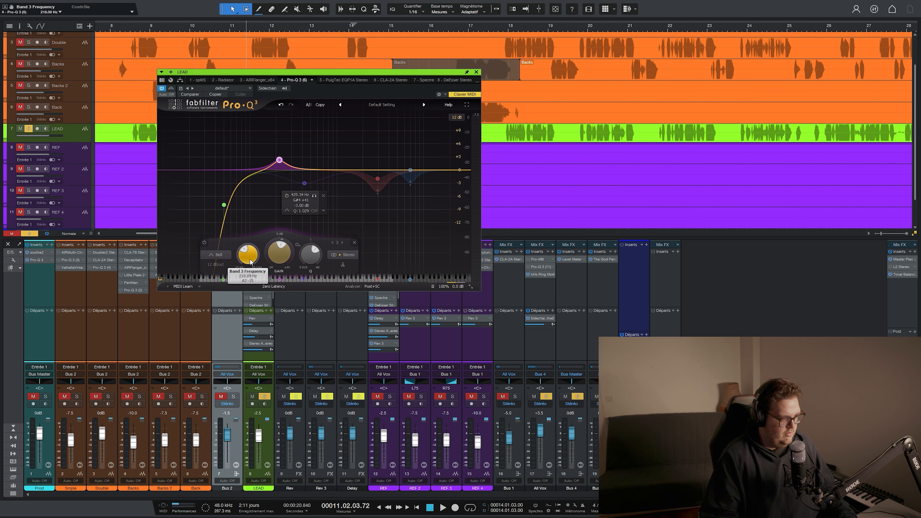
left_click_drag(277, 258, 277, 257)
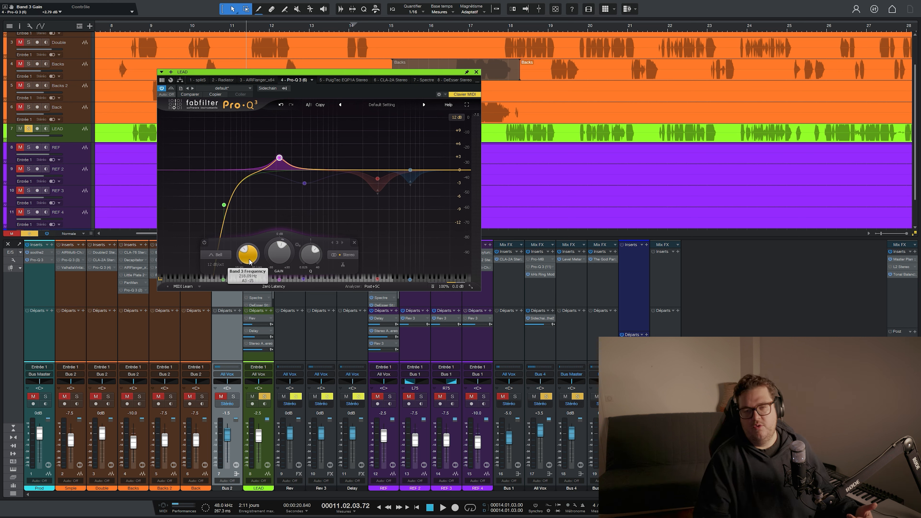
key("space")
left_click_drag(249, 262, 243, 231)
key("space")
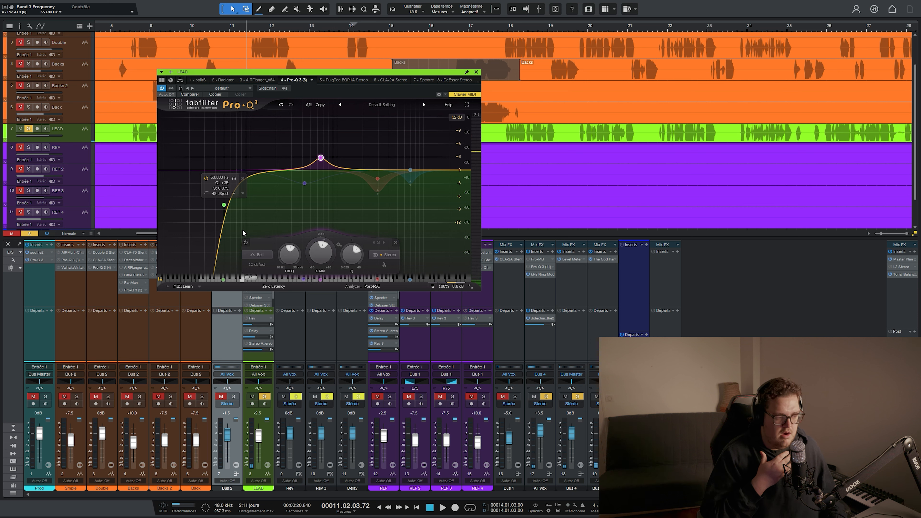
Step: Turn the band's boost at about 654 Hz into a cut of about 5.7 dB
left_click_drag(319, 258, 301, 311)
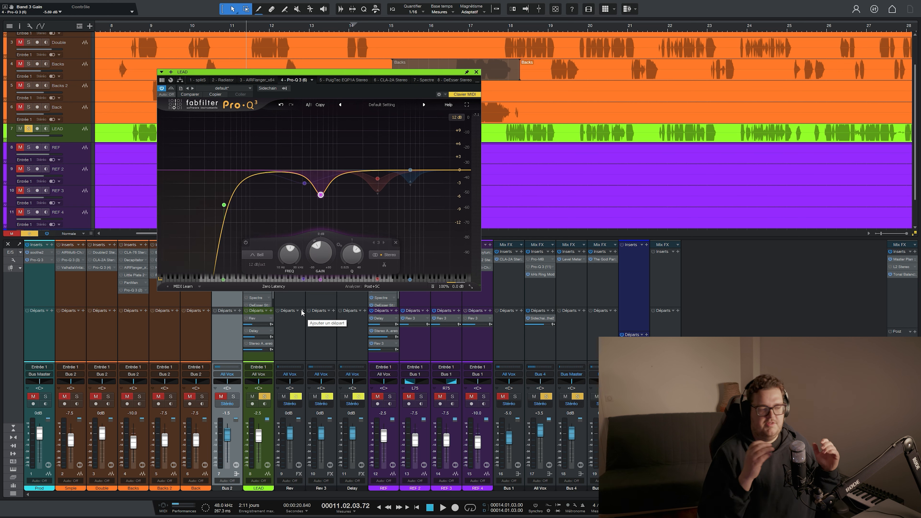
mouse_move(320, 199)
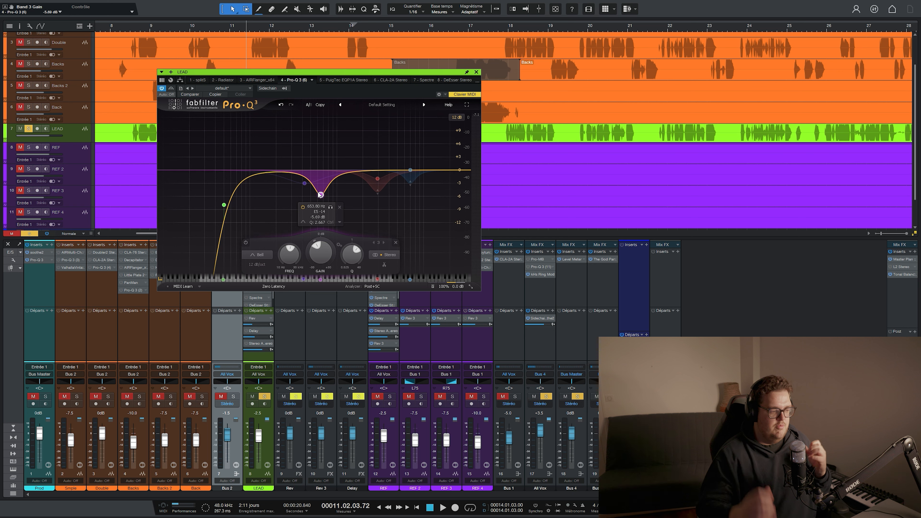
left_click_drag(324, 252, 325, 249)
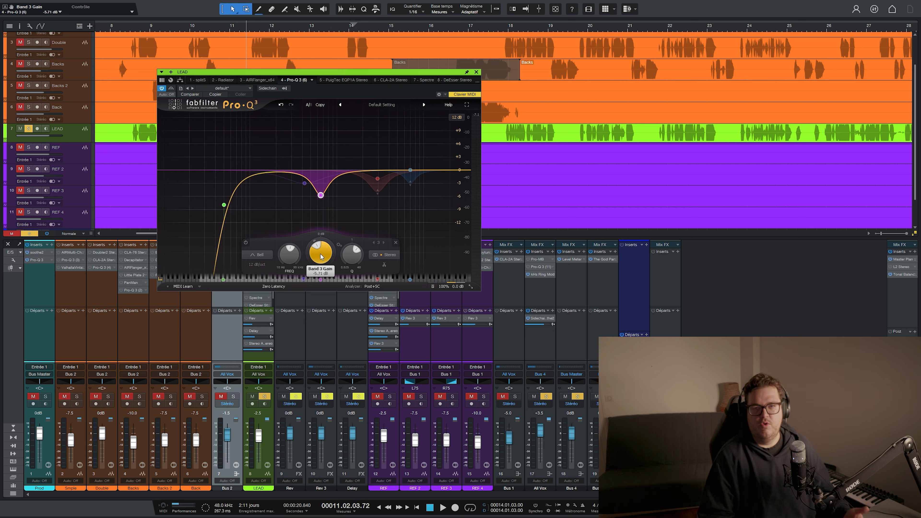
Step: Audition the cut at about 135 Hz and 278 Hz, return it to about 640 Hz and reduce it to about 4.8 dB
key("space")
left_click_drag(290, 254, 279, 279)
key("space")
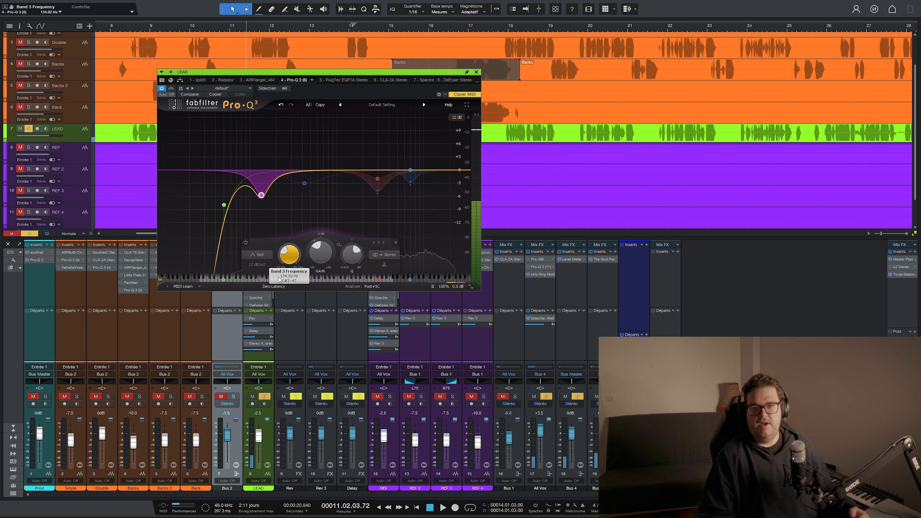
key("space")
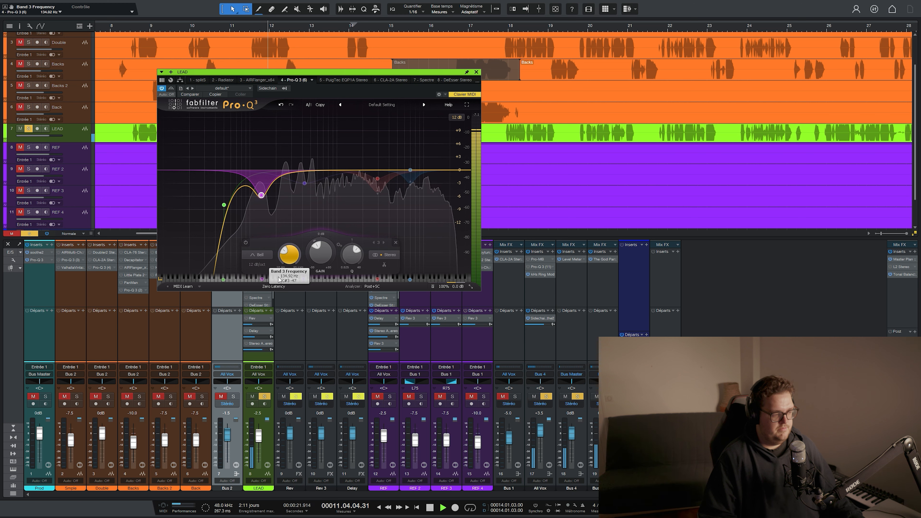
left_click_drag(279, 279, 281, 267)
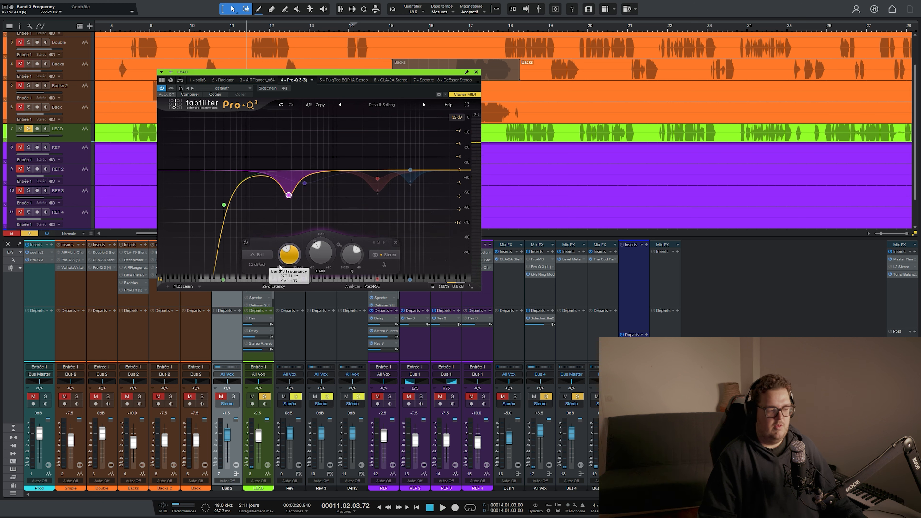
left_click_drag(280, 265, 284, 247)
key("space")
key("space")
key("space")
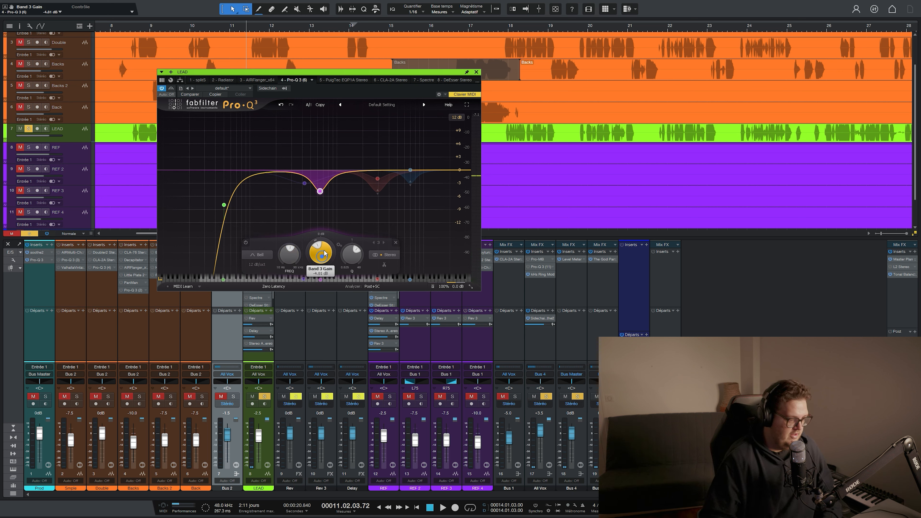
Step: Enable the 425 Hz bell band and ease the 640 Hz cut to about 3.7 dB while auditioning the LEAD vocal
mouse_move(325, 246)
left_mouse_down()
mouse_move(331, 223)
mouse_move(328, 248)
left_mouse_up()
key("space")
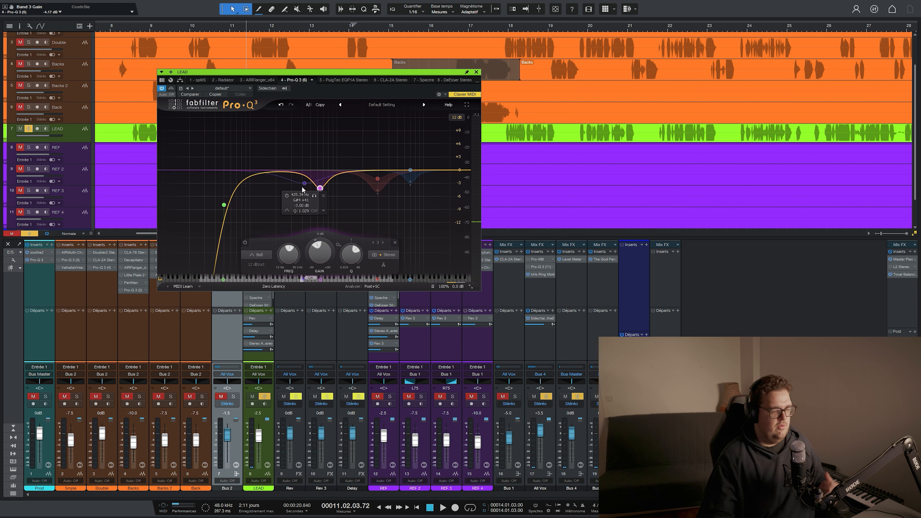
left_click(286, 198)
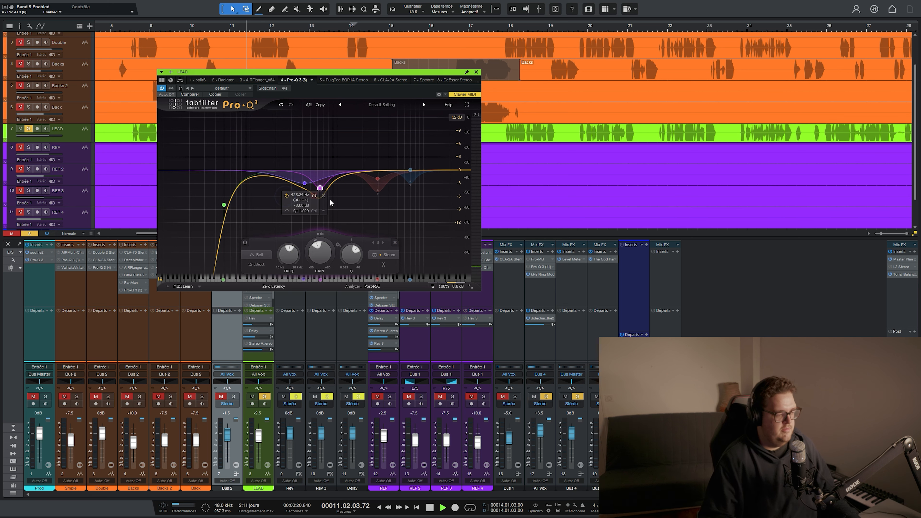
left_click_drag(317, 255, 318, 253)
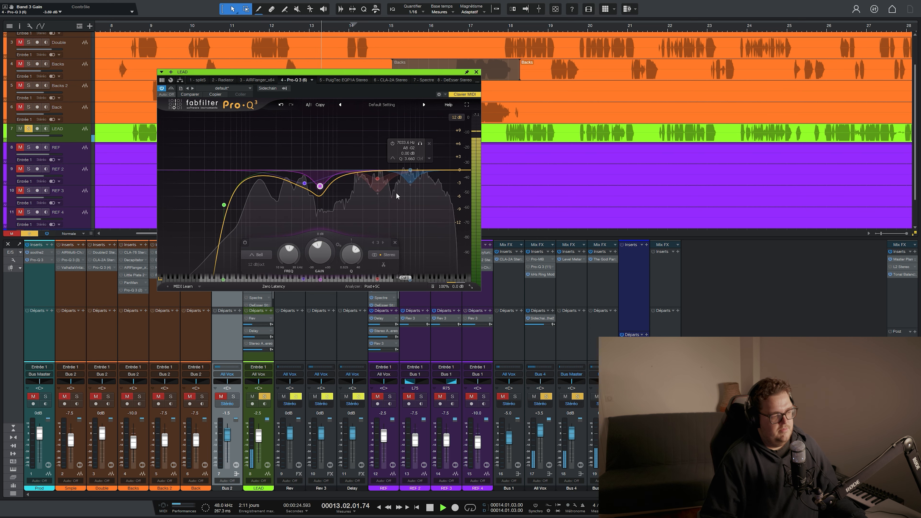
key("space")
Step: Enable the dynamic bell band near 7 kHz, audition it soloed, and audition the full vocal with the band's solo off
left_click(410, 170)
left_click(392, 144)
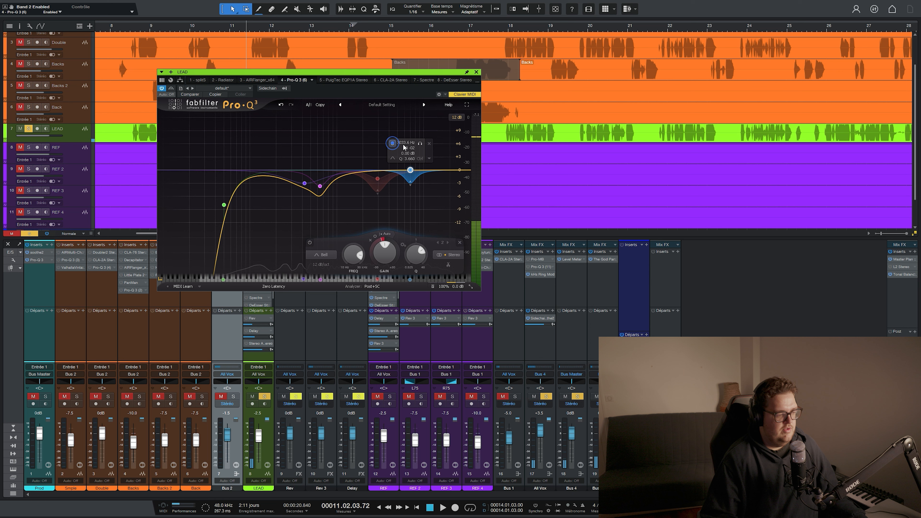
left_click(420, 144)
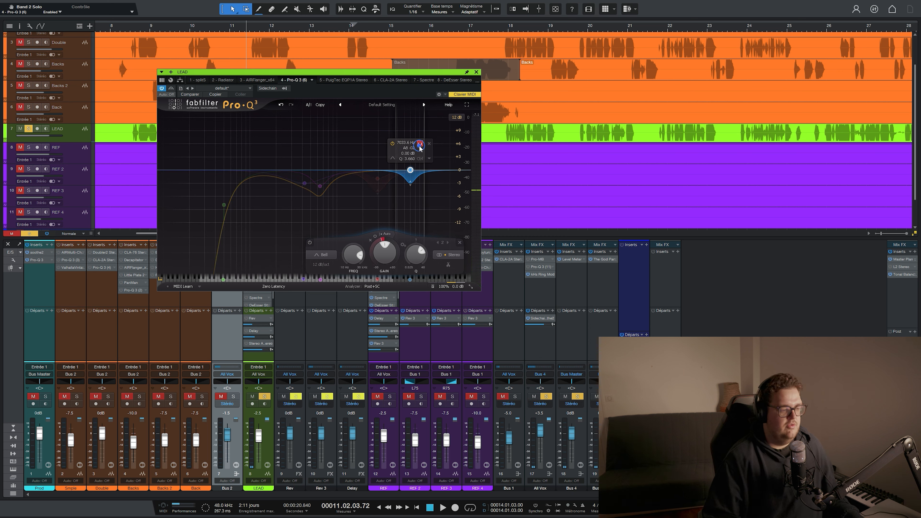
key("space")
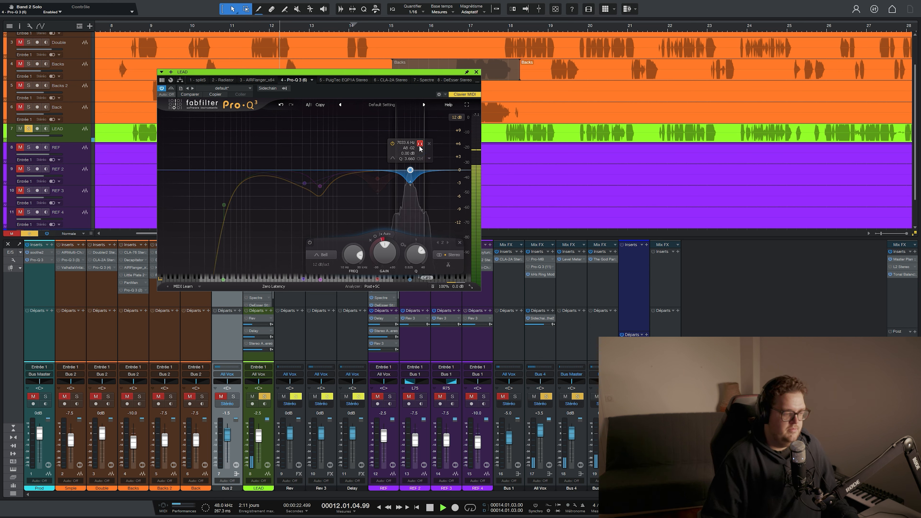
left_click(419, 144)
key("space")
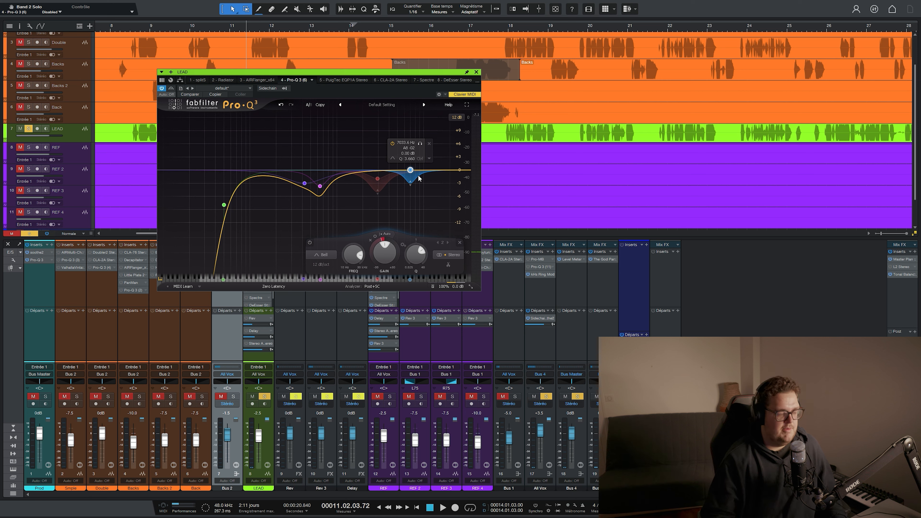
key("space")
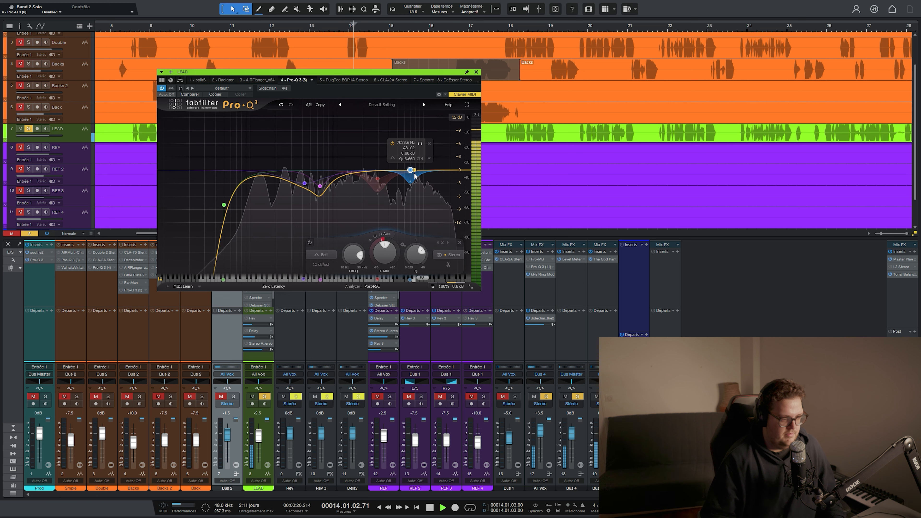
key("space")
Step: Enable the dynamic bell band near 3 kHz, try boosting it by about 9.7 dB during playback and undo the boost
left_click(377, 179)
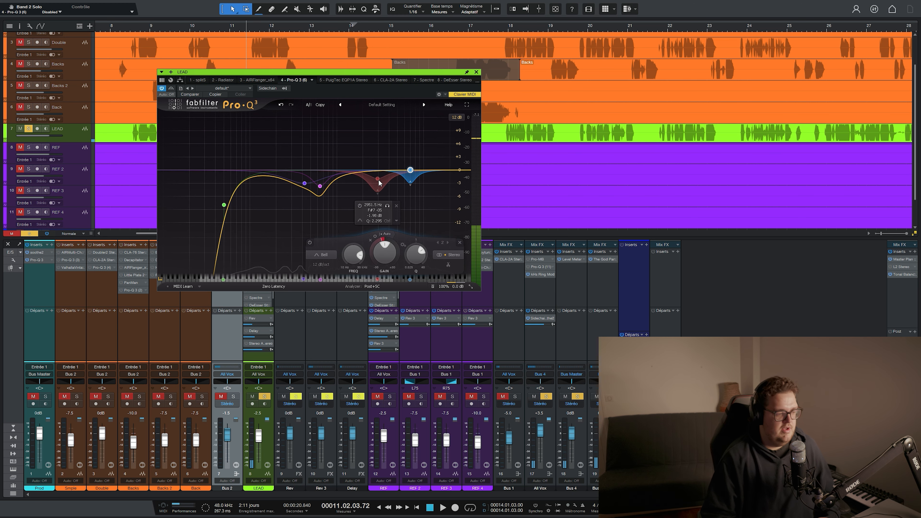
left_click(359, 205)
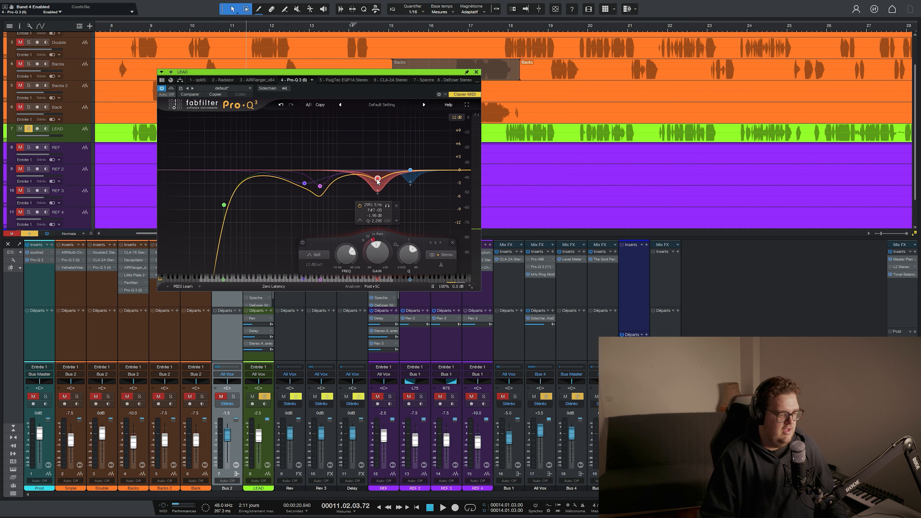
key("space")
left_click_drag(377, 252, 386, 188)
key("space")
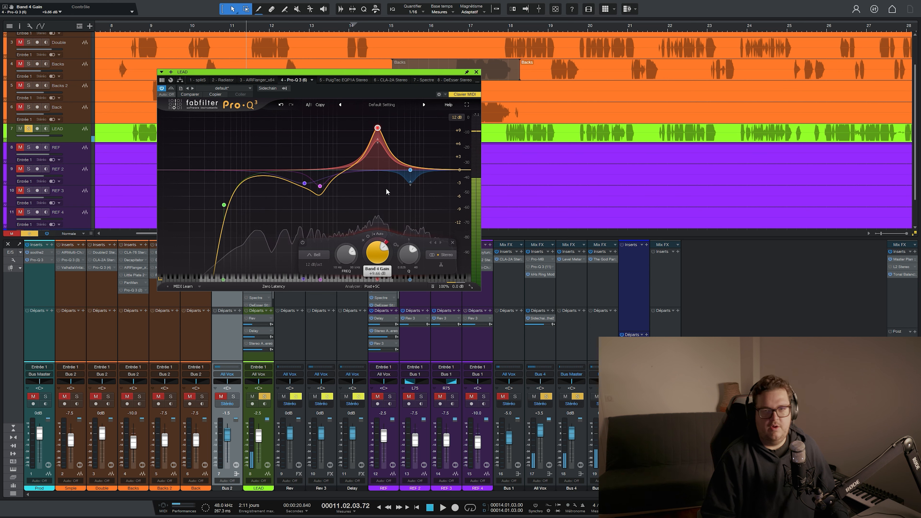
key("space")
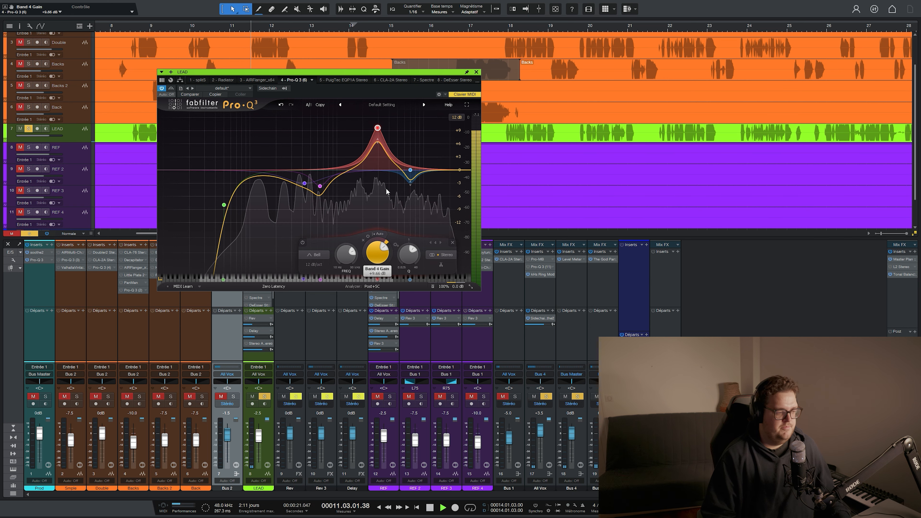
key("space")
left_click(279, 105)
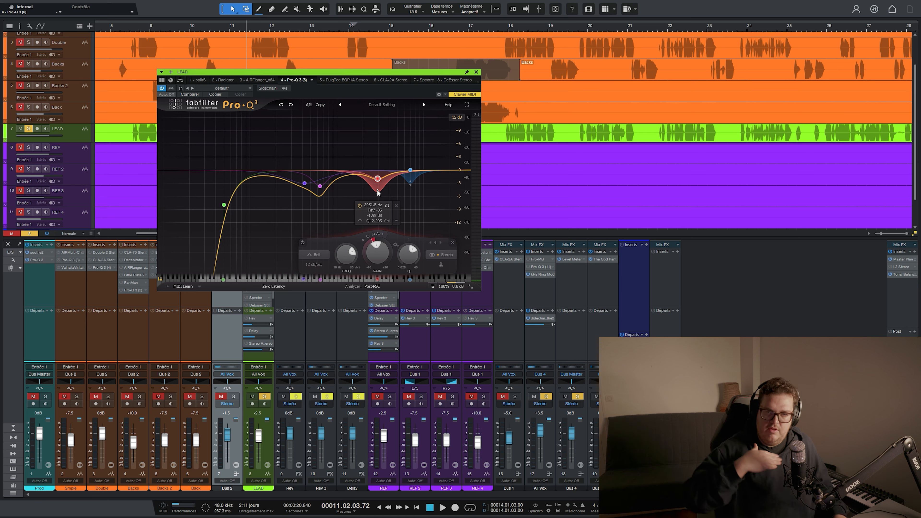
Step: Audition LEAD with all EQ bands enabled, compare Pro-Q 3 bypassed and active during playback, and close its window
key("space")
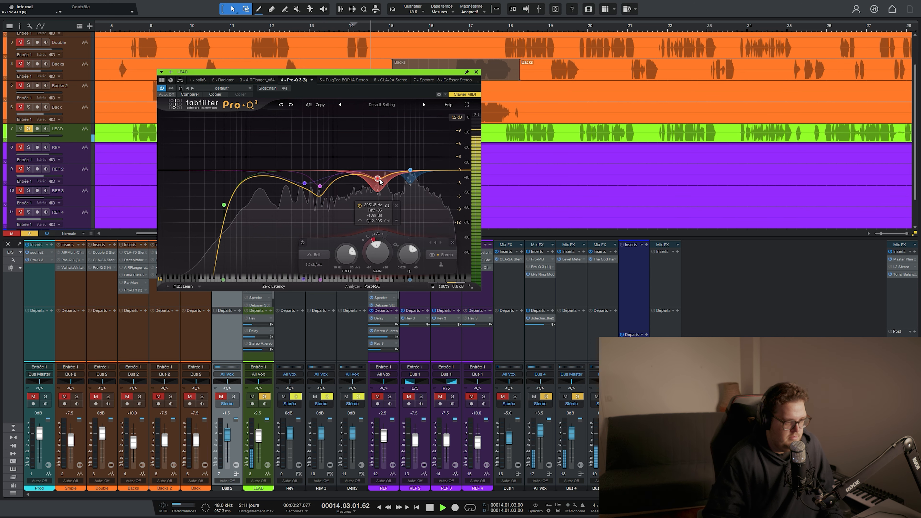
key("space")
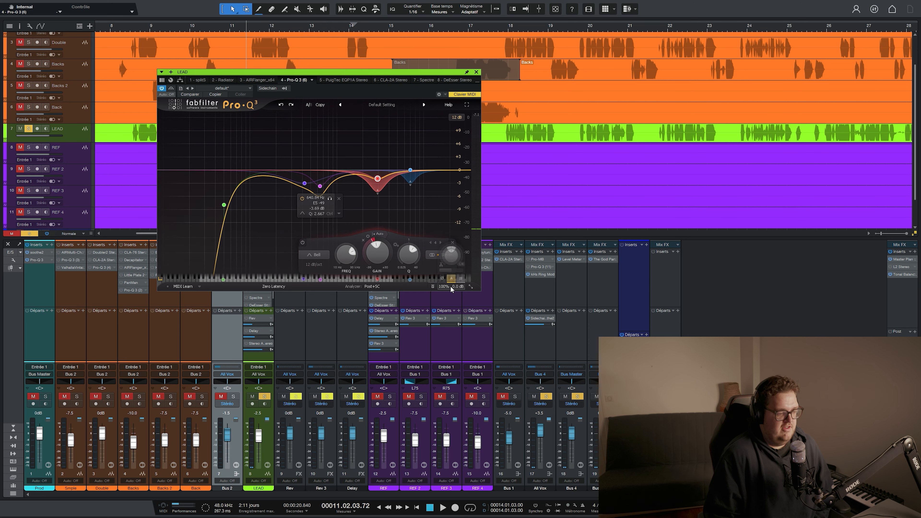
mouse_move(450, 280)
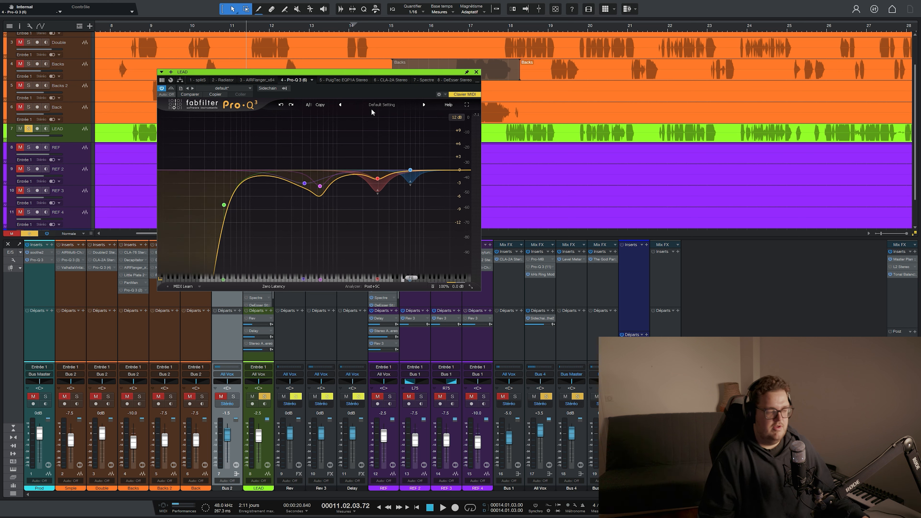
key("space")
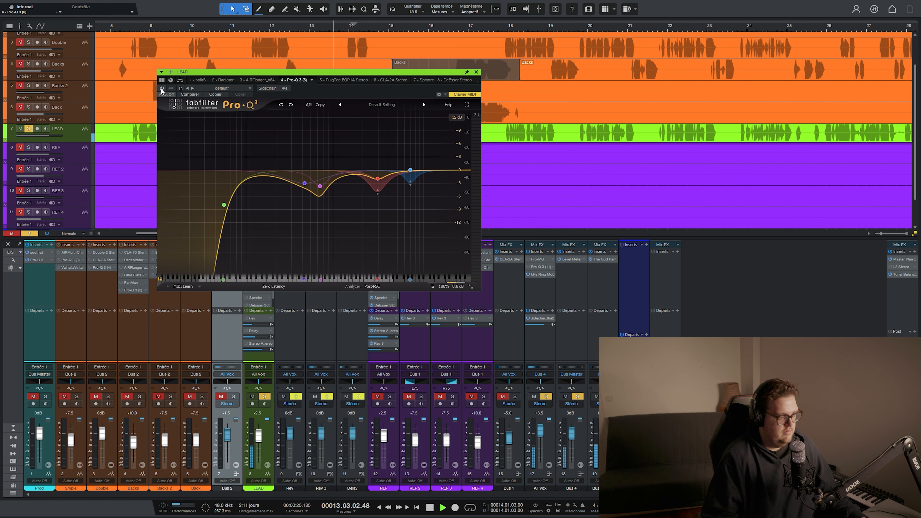
left_click(162, 89)
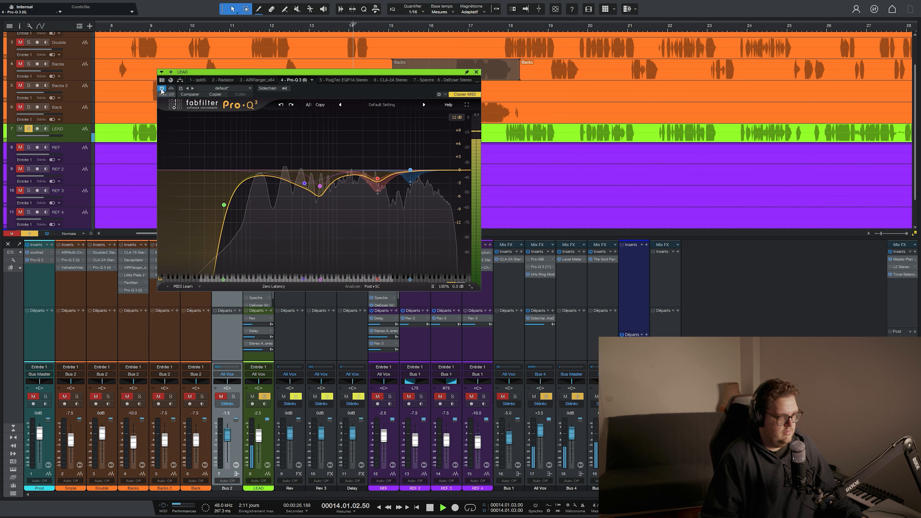
left_click(476, 72)
key("space")
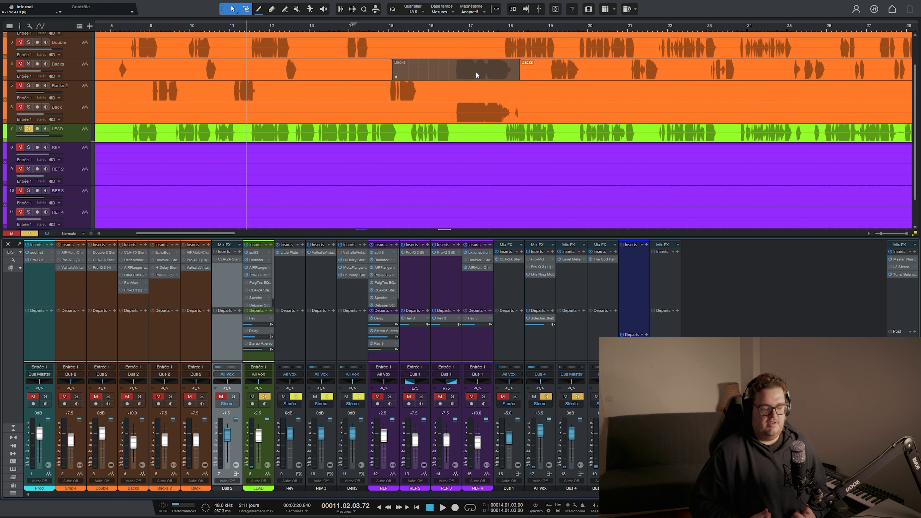
Step: Enlarge the mixer to show all of LEAD's inserts, open PuigTec EQP1A on LEAD and reposition its window
left_click_drag(328, 240, 331, 213)
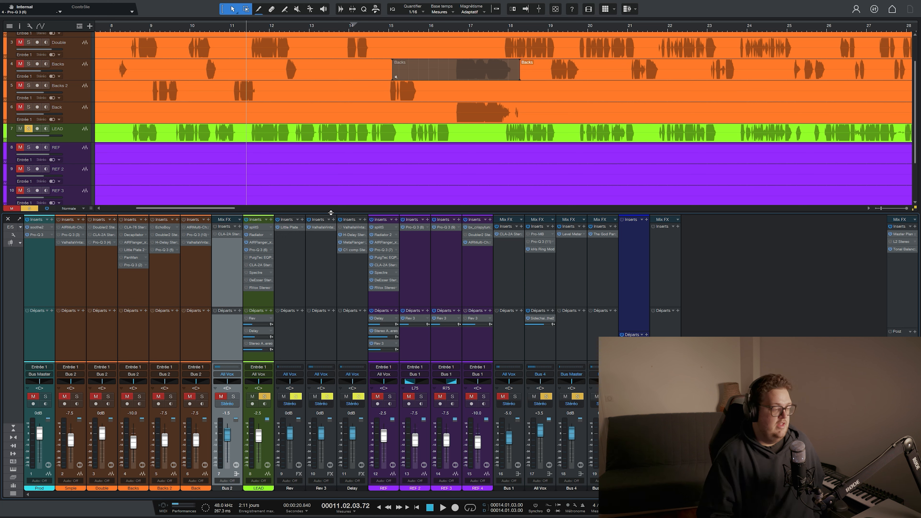
left_click(247, 258)
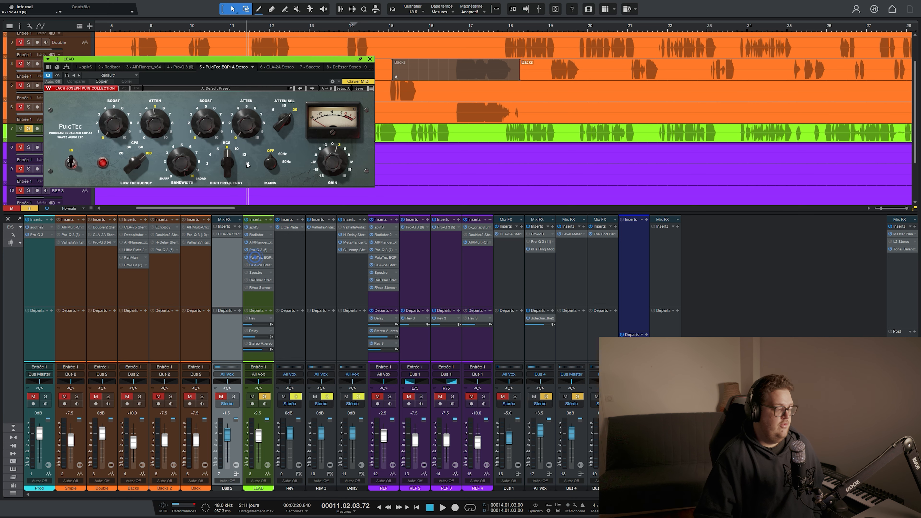
left_click_drag(236, 62, 354, 78)
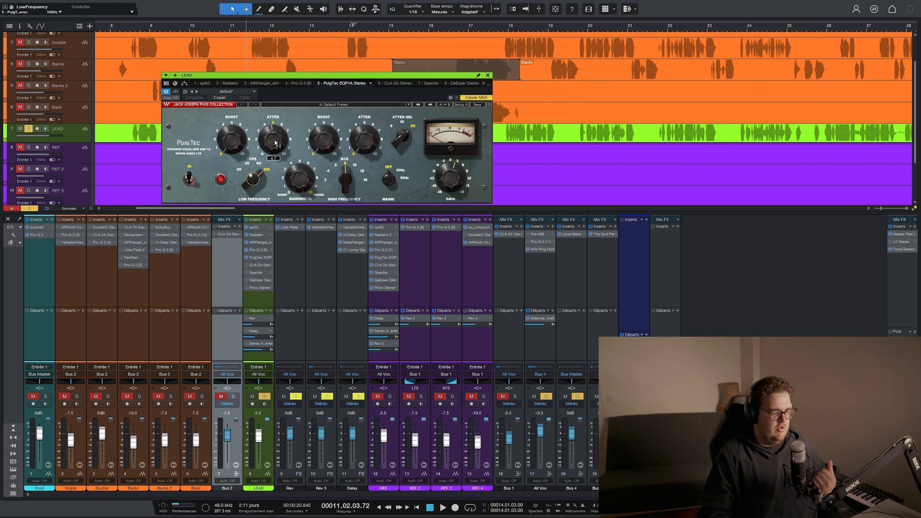
Step: Unmute Prod, lower PuigTec's low-frequency attenuation to 0, enable RVox on LEAD, and raise the attenuation to about 4.4 during playback
left_click(33, 397)
left_click_drag(270, 143, 269, 179)
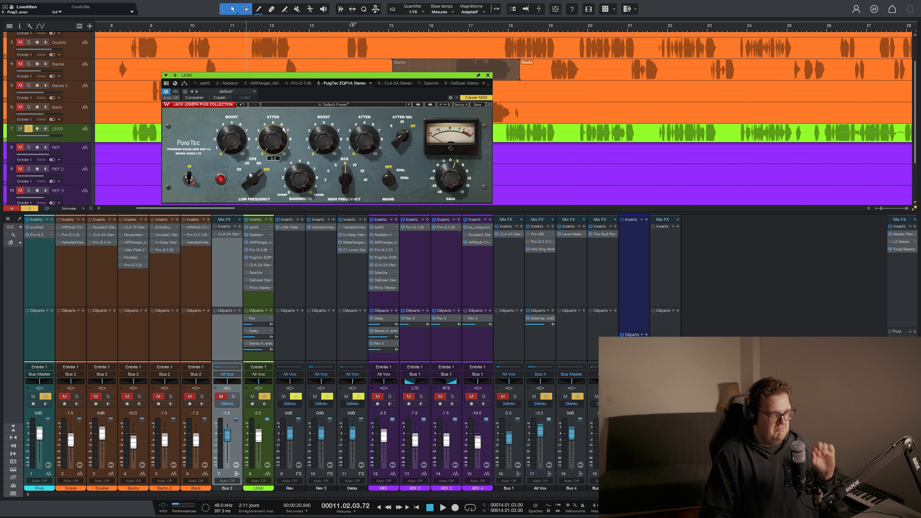
key("space")
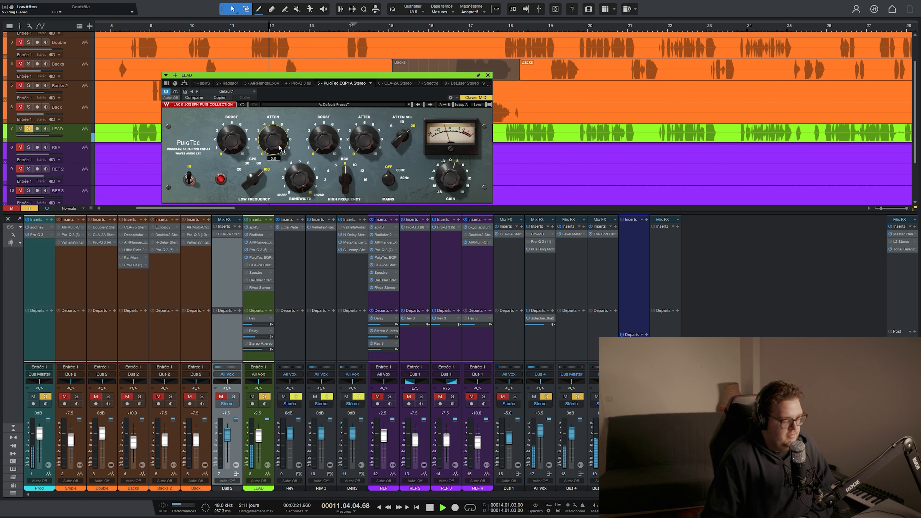
left_click(246, 289)
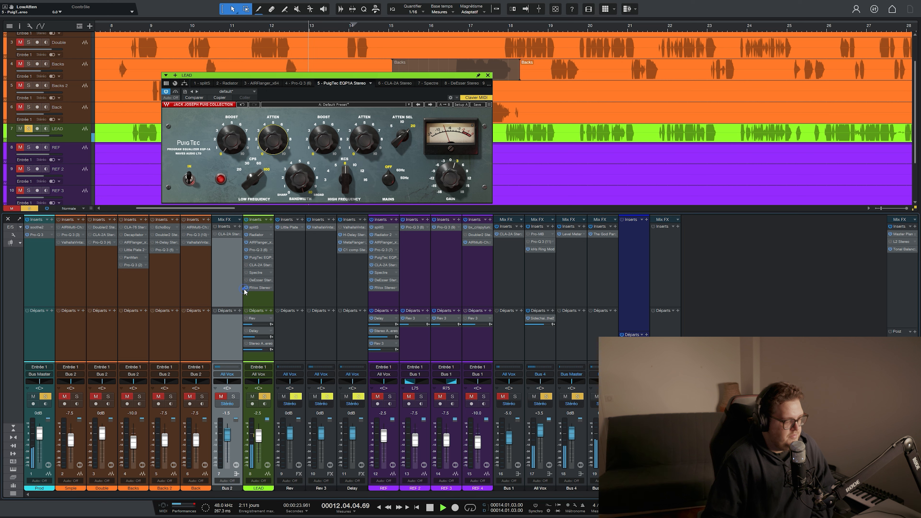
left_click_drag(274, 142, 274, 96)
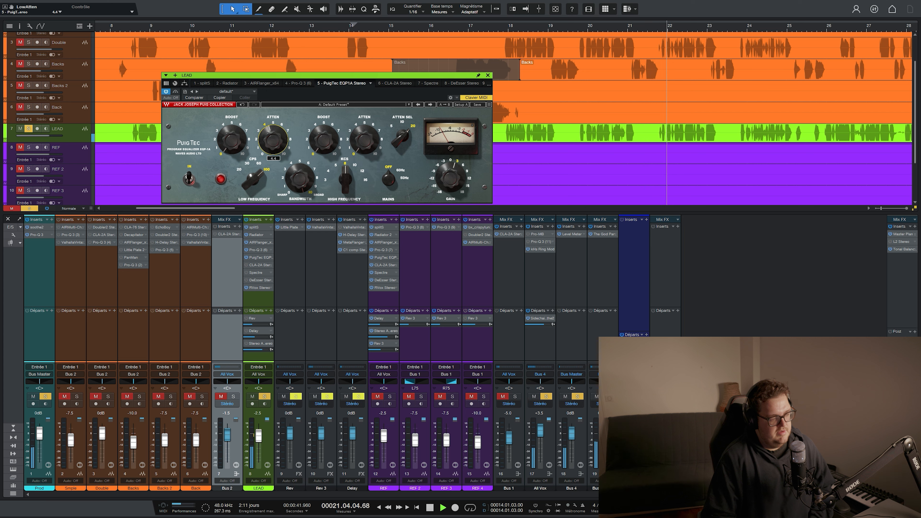
Step: Mute Prod and play LEAD alone, comparing PuigTec EQP1A bypassed and active
left_click(33, 397)
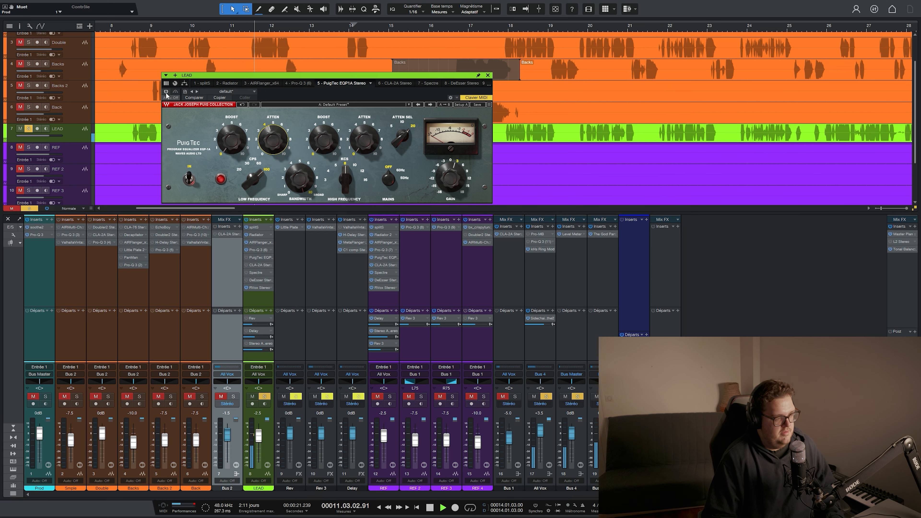
key("space")
left_click(166, 93)
key("space")
key("space")
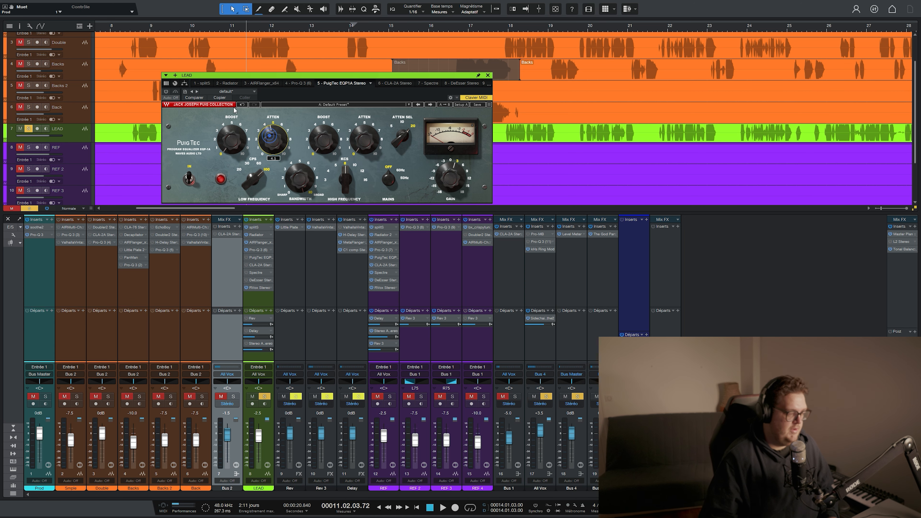
Step: Close PuigTec EQP1A, examine LEAD's corrective curve in Pro-Q 3, and close that window too
left_click(488, 75)
left_click(258, 250)
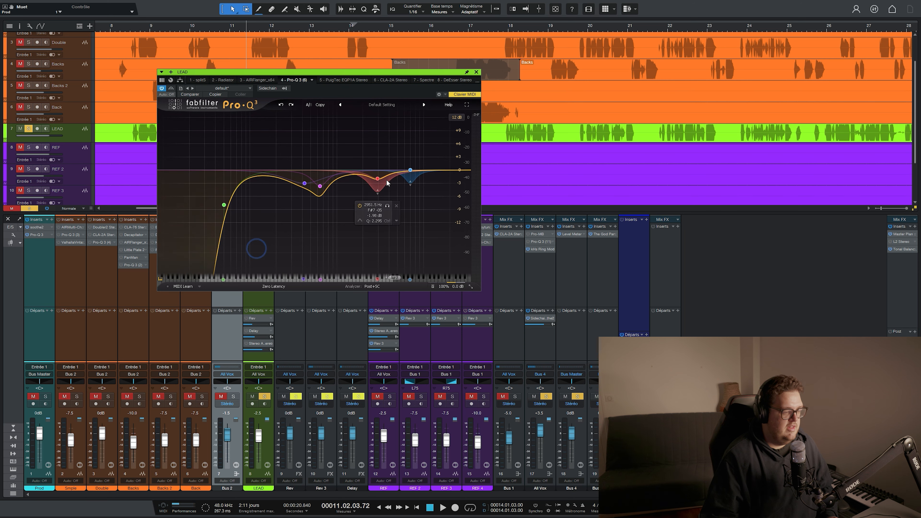
left_click(473, 74)
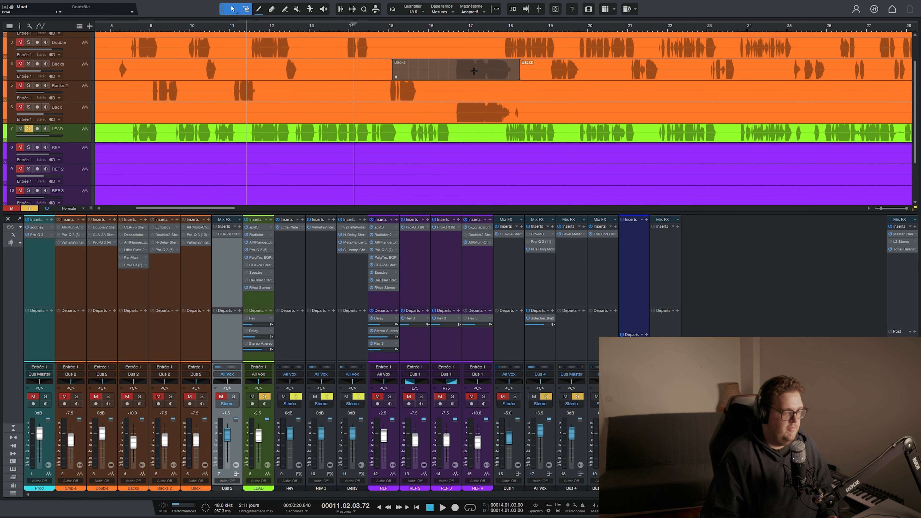
Step: Insert an extra Pro-Q 3 on LEAD and shape a low-shelf cut of about 6 dB near 1780 Hz
left_click(271, 219)
type("fabf")
left_click(284, 277)
left_click(355, 170)
left_click(338, 160)
left_click(346, 166)
left_click_drag(358, 247, 360, 257)
left_click_drag(356, 183, 360, 187)
left_click(301, 265)
left_click(303, 273)
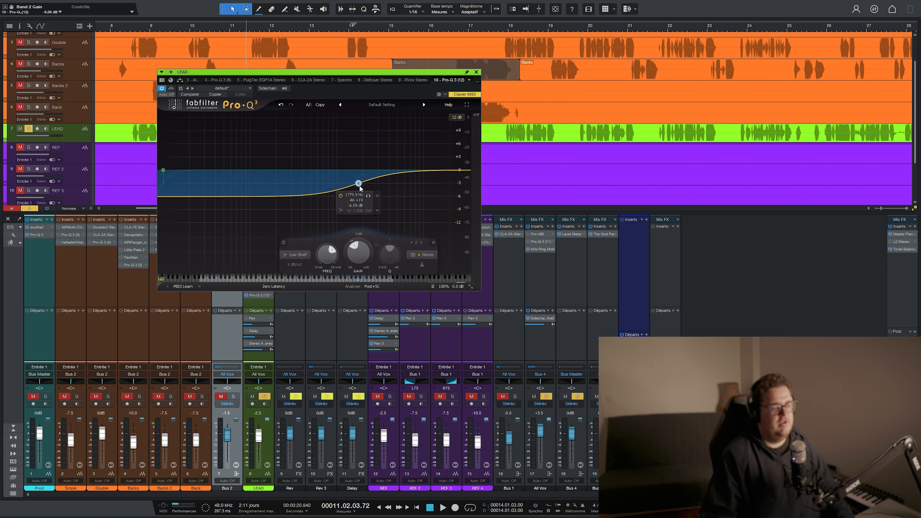
Step: Close the extra Pro-Q 3 and remove it from the end of LEAD's insert chain
left_click(476, 72)
right_click(272, 295)
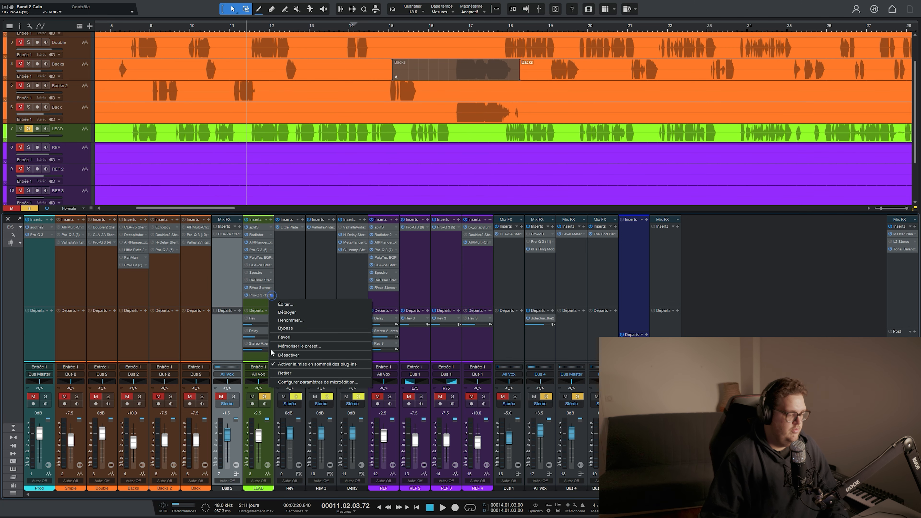
left_click(276, 373)
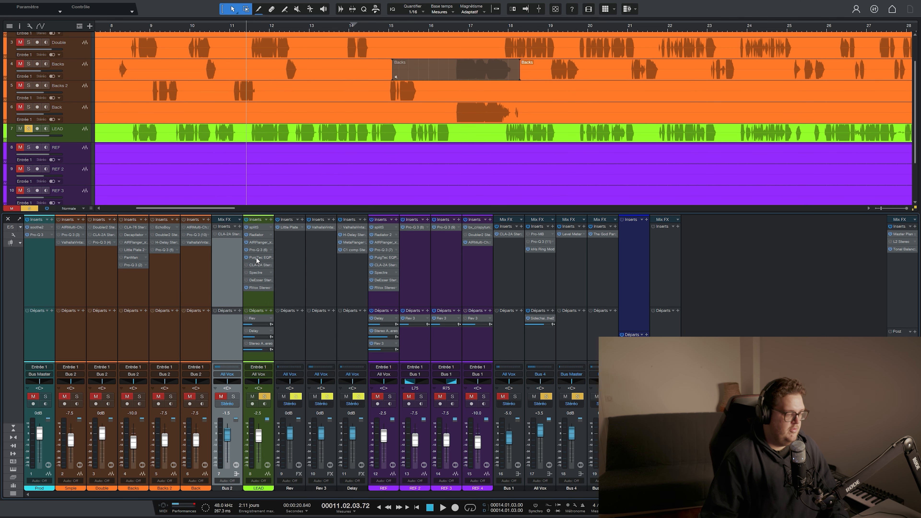
Step: Review PuigTec EQP1A once more, then enable and open CLA-2A on LEAD and reposition its window below the LEAD track
left_click(257, 258)
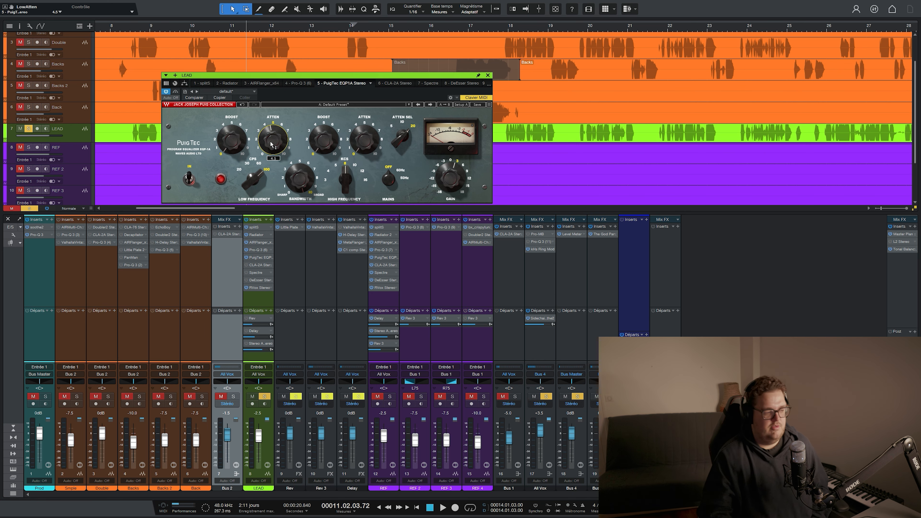
left_click(487, 76)
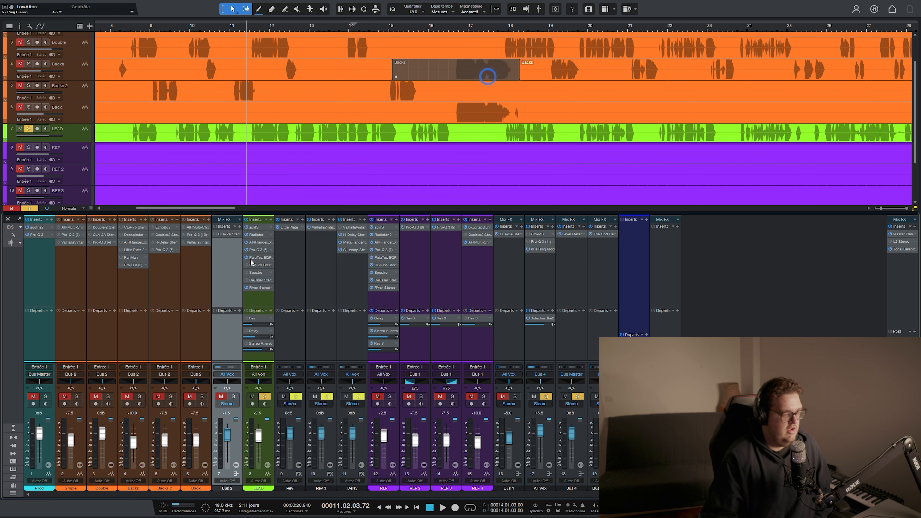
left_click(256, 268)
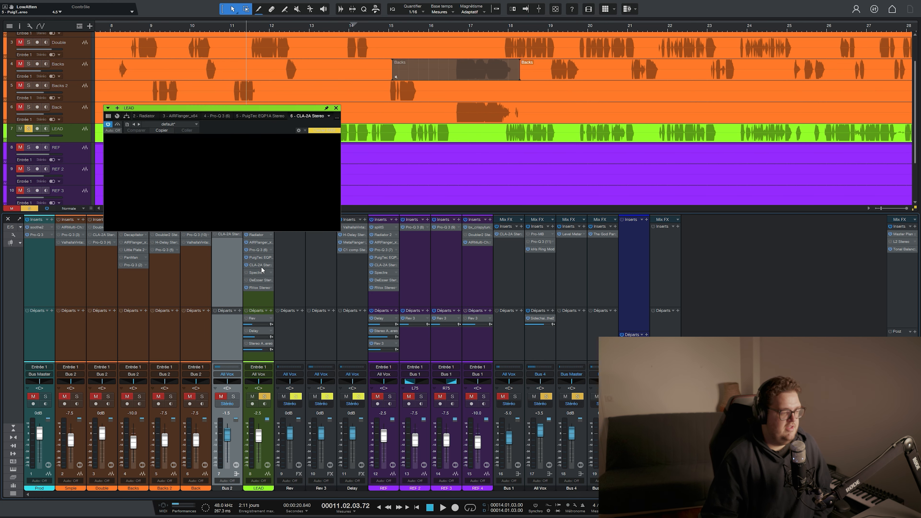
left_click(914, 208)
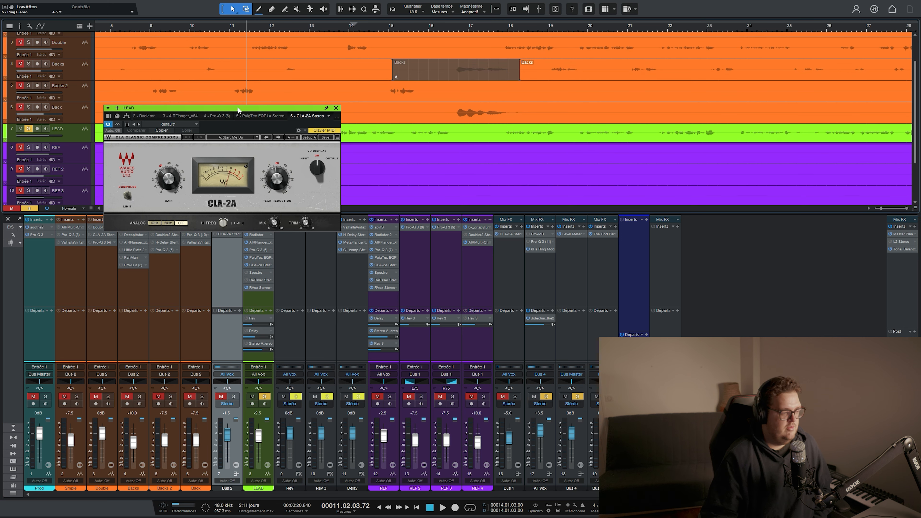
left_click_drag(239, 109, 270, 189)
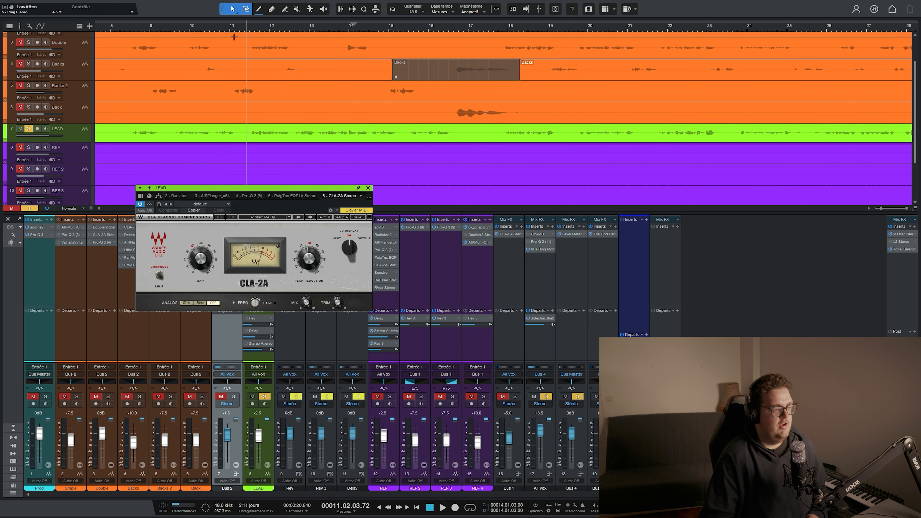
Step: Make the LEAD track taller with larger waveforms and place the playhead before its phrase at about bar 21.3
scroll(225, 25, "down", 6)
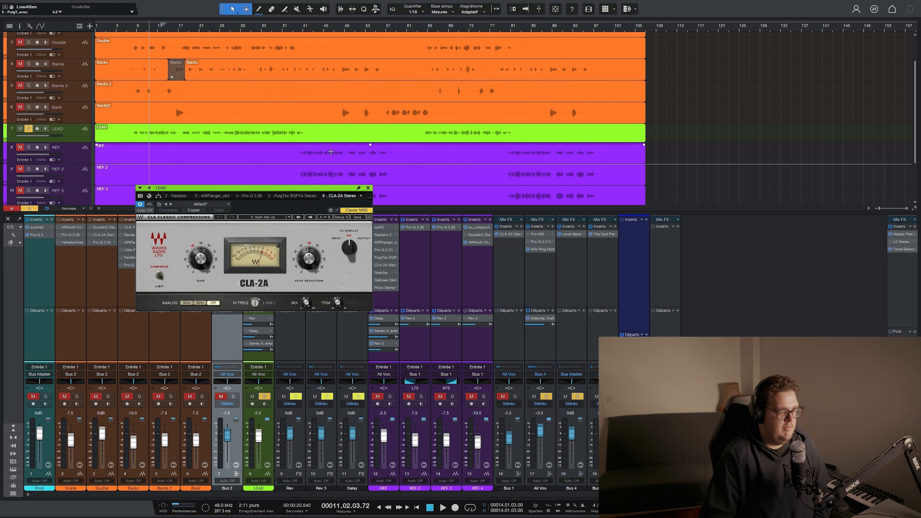
left_click_drag(79, 142, 79, 179)
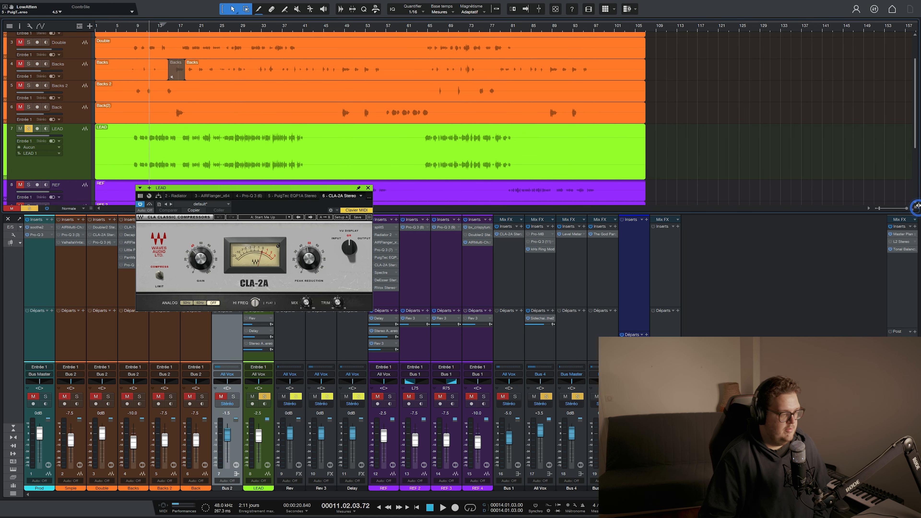
left_click_drag(915, 209, 915, 198)
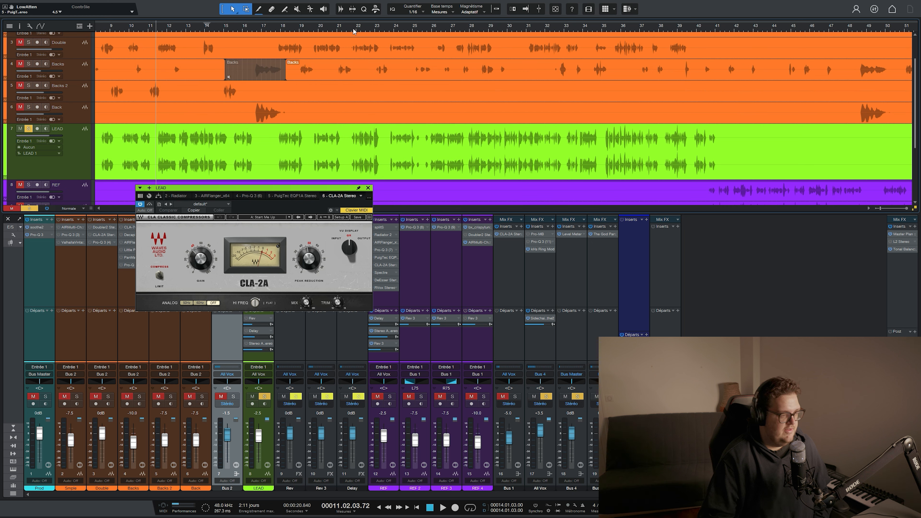
left_click_drag(351, 28, 383, 63)
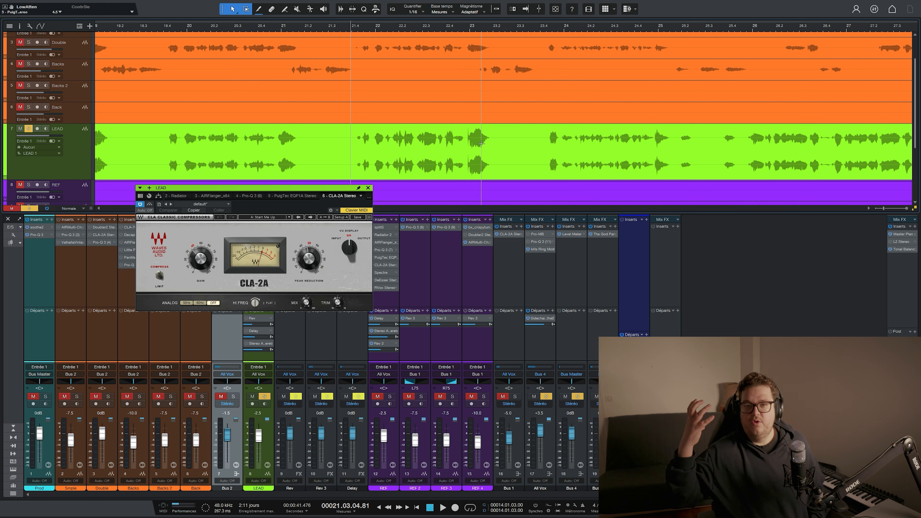
Step: Play LEAD's phrase around bar 22 repeatedly, comparing CLA-2A active and bypassed, and leave the compressor active
key("space")
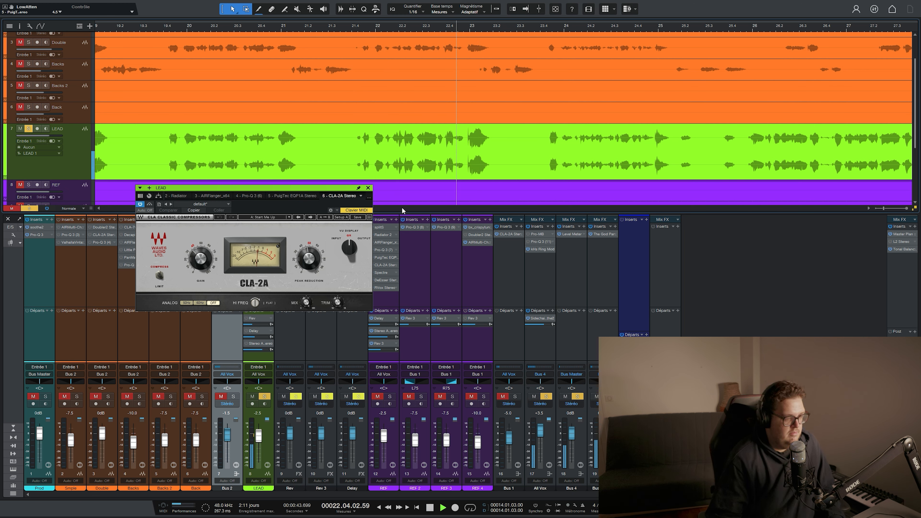
key("space")
left_click(140, 204)
key("space")
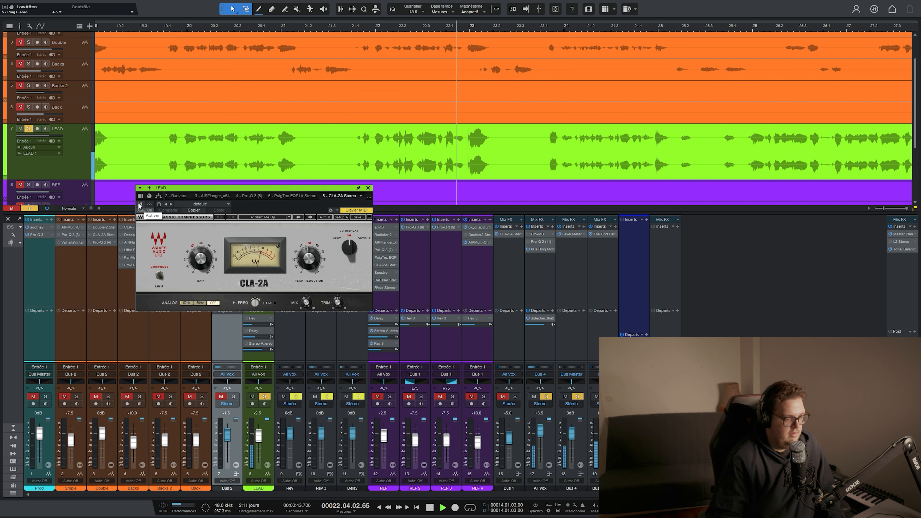
key("space")
key("space")
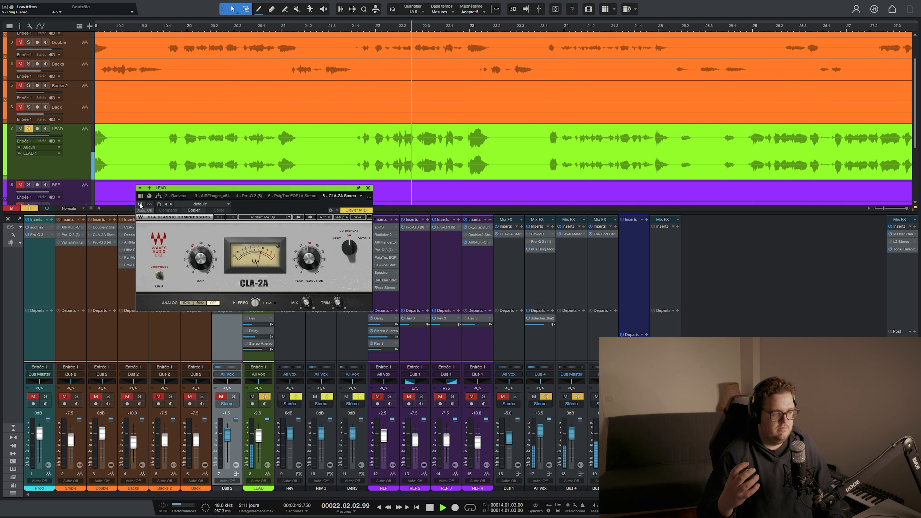
key("space")
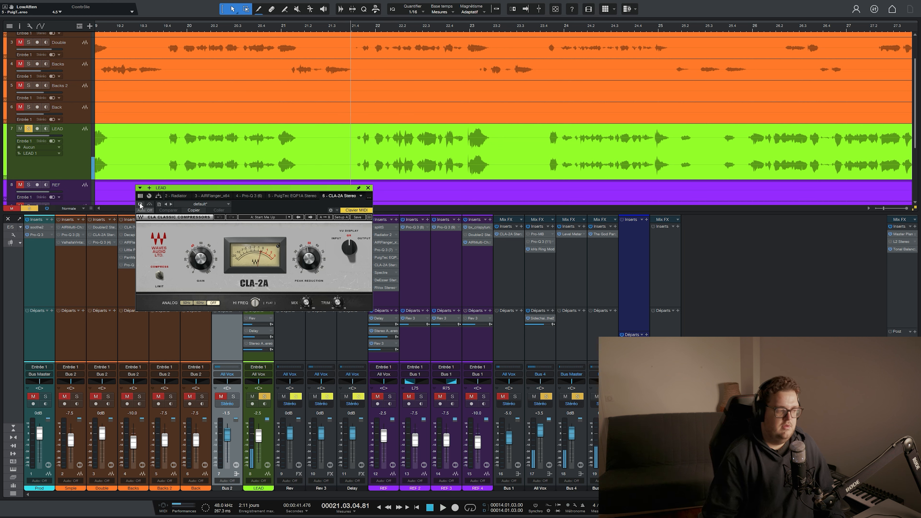
key("space")
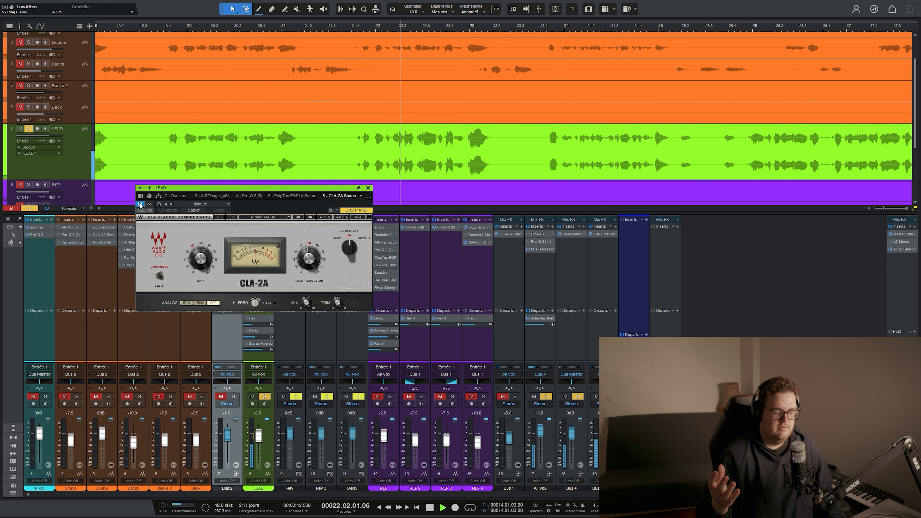
key("space")
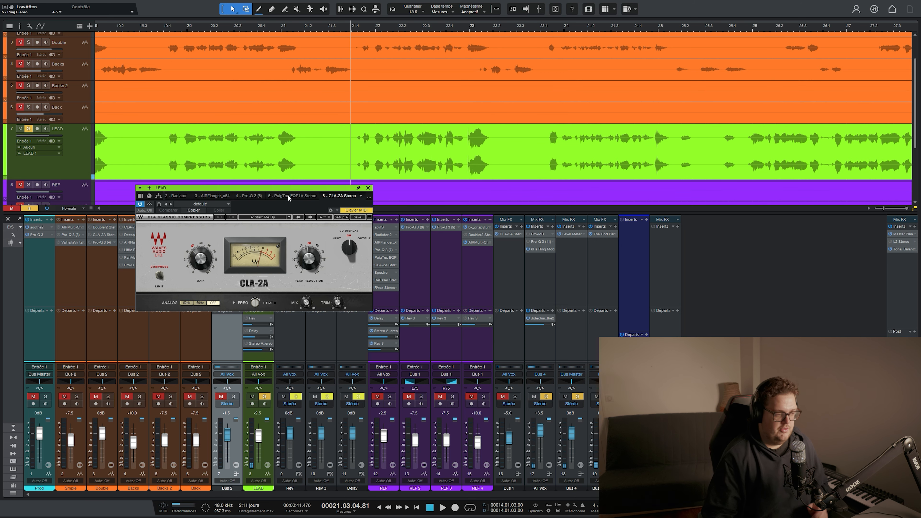
Step: Close CLA-2A and move the playhead back to LEAD's phrase starting at about bar 11.3
scroll(421, 30, "down", 10)
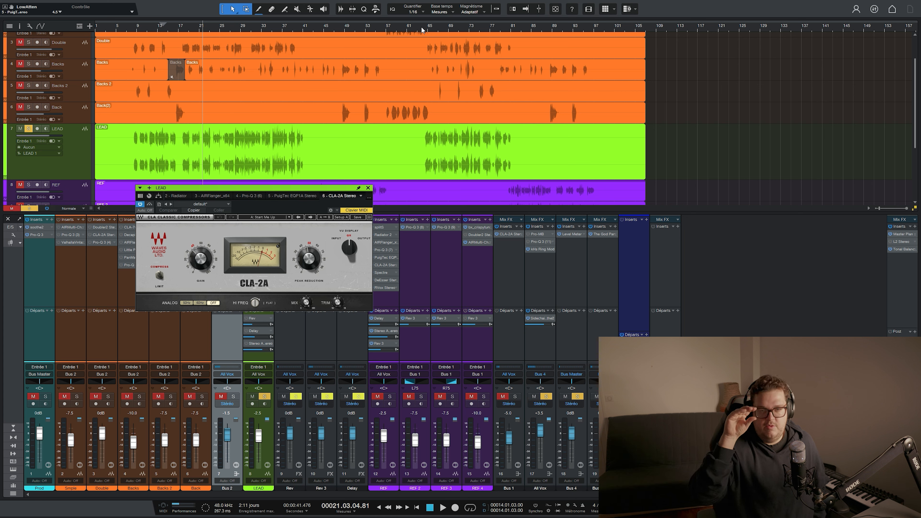
left_click(367, 188)
left_click(151, 25)
scroll(150, 26, "up", 10)
left_click(142, 25)
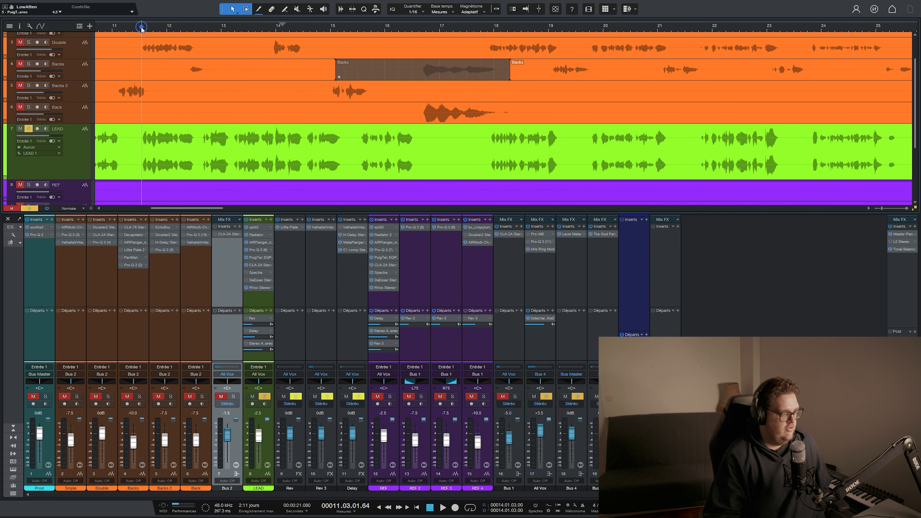
Step: Review LEAD's inserts in order from splitS, Radiator, AIRFlanger and Pro-Q 3 to PuigTec and CLA-2A, and close the window
left_click(258, 228)
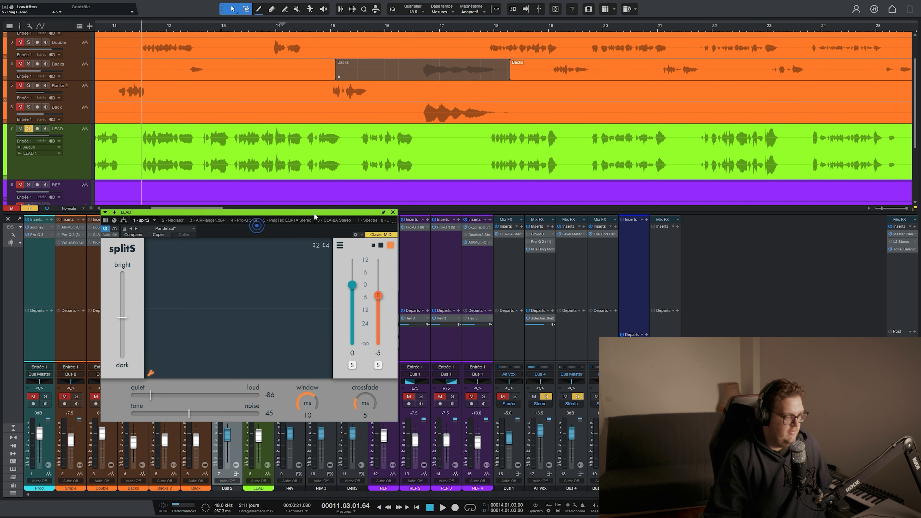
left_click(176, 221)
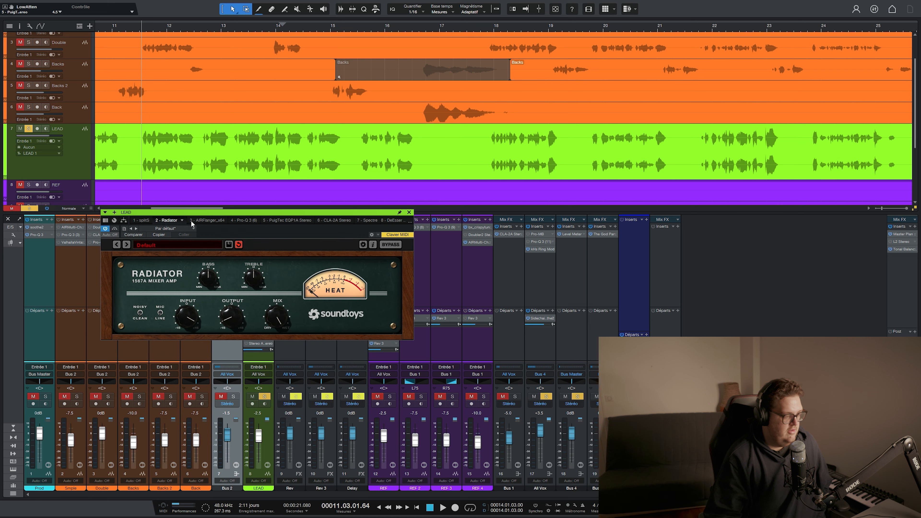
left_click(210, 222)
left_click(229, 220)
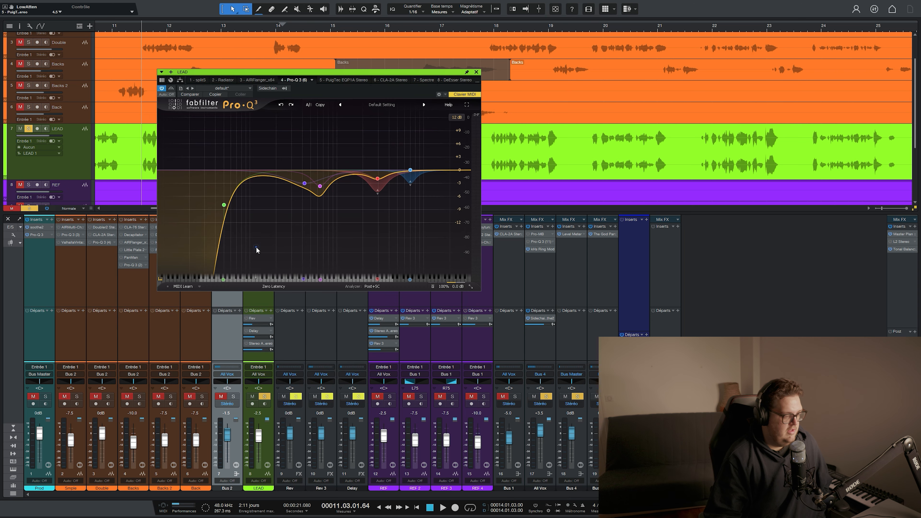
left_click(344, 81)
left_click(402, 81)
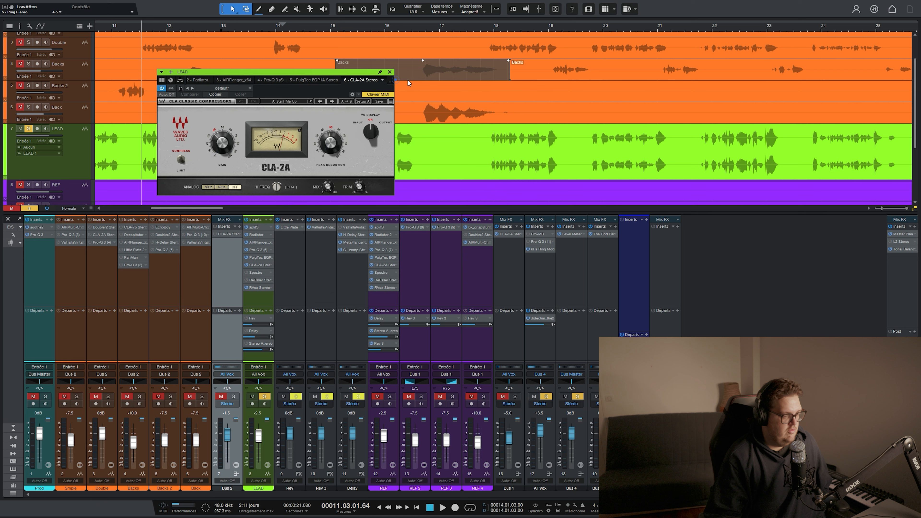
left_click(390, 72)
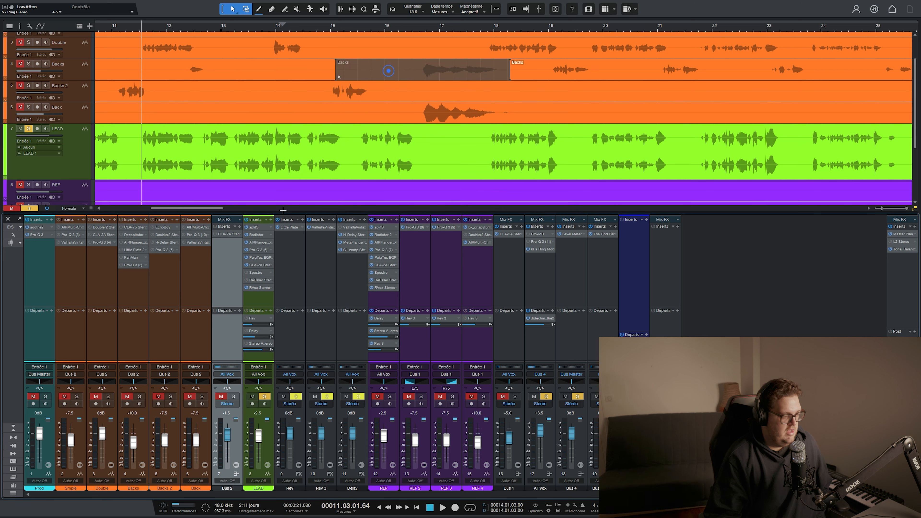
Step: Enable and open Spectre on LEAD and switch off its 4.95 kHz high-shelf band
left_click(256, 277)
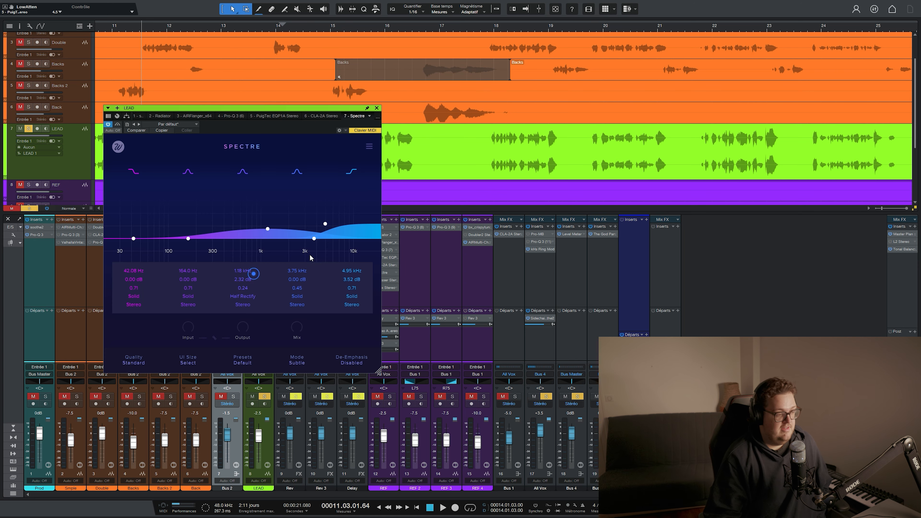
double_click(325, 224)
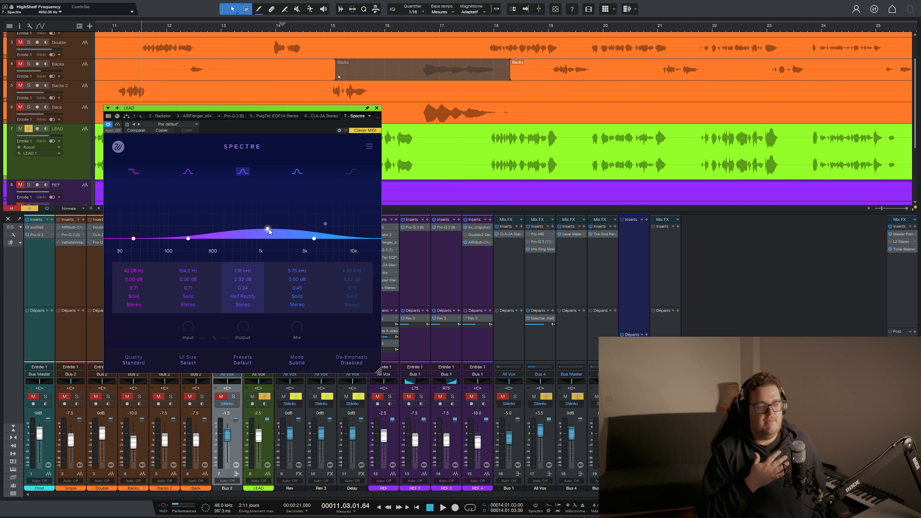
Step: Unmute Prod, mute LEAD and play the instrumental alone from about bar 11.3
left_click(30, 396)
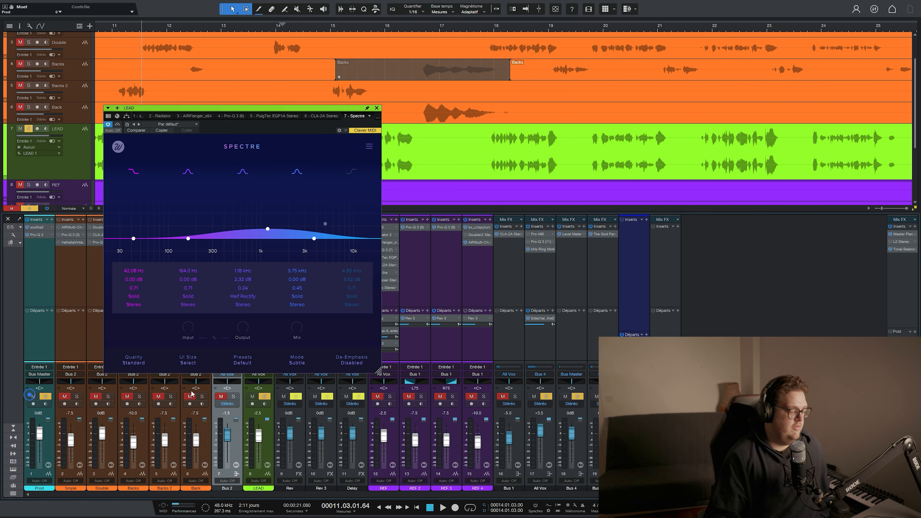
left_click(249, 396)
key("space")
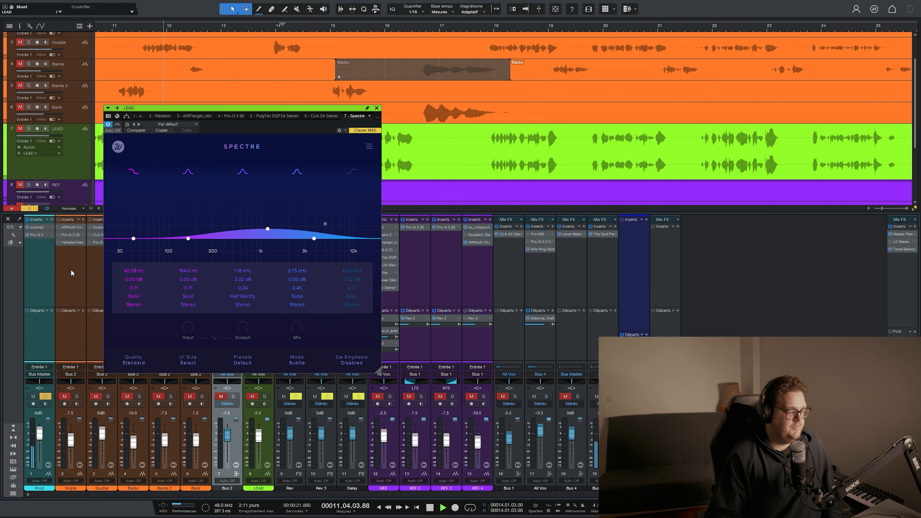
key("space")
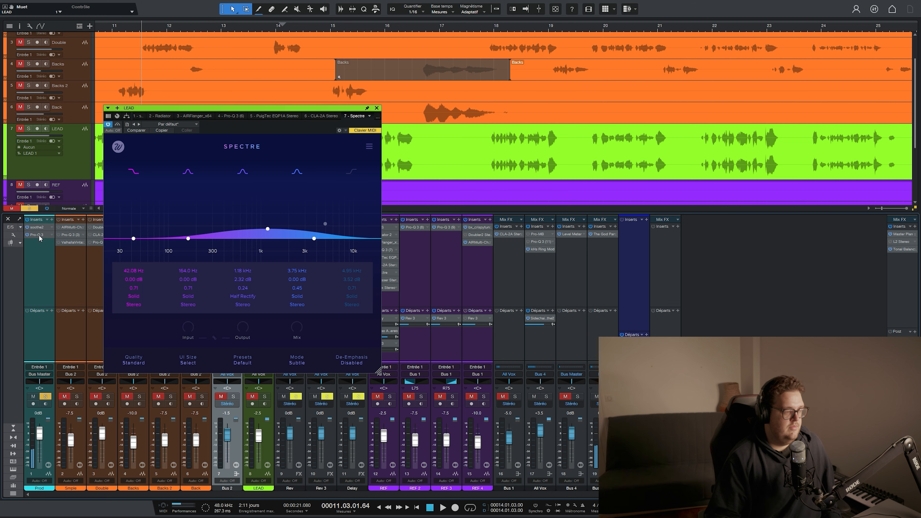
Step: Open Prod's Pro-Q 3 and shift its bell cut to about 1053 Hz, auditioning that band during playback
left_click(39, 234)
left_click(284, 236)
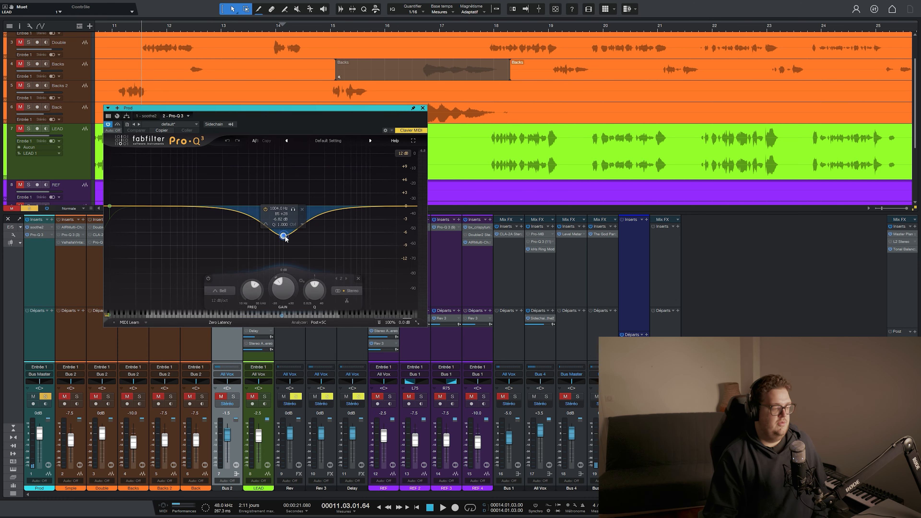
left_click_drag(285, 237, 286, 237)
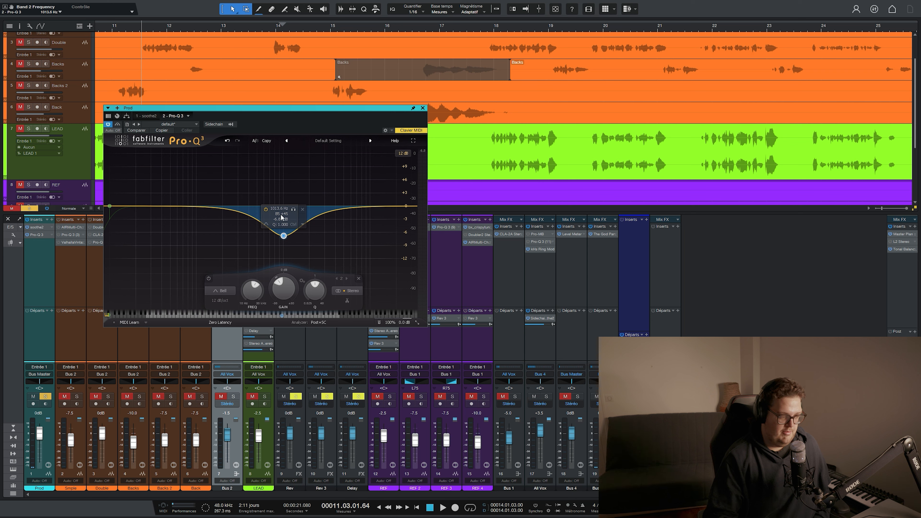
key("space")
left_click(293, 210)
left_click_drag(290, 208, 294, 210)
Step: Switch off Prod's Pro-Q 3 bell band and bring LEAD back in while the phrase plays, and stop playback
left_click(268, 209)
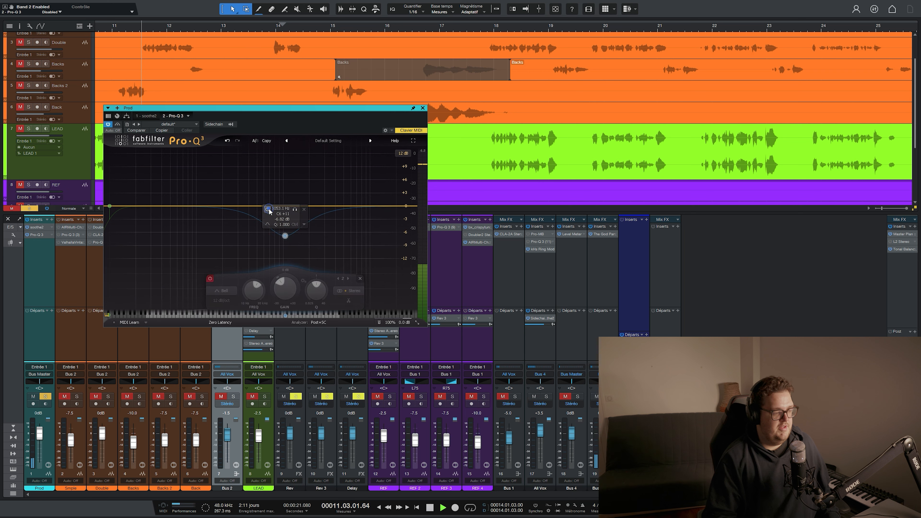
left_click(252, 396)
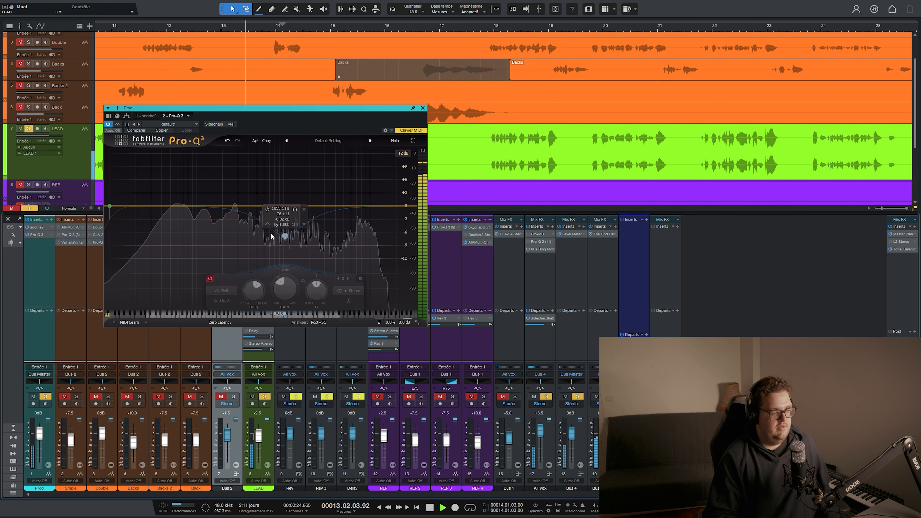
key("space")
Step: Place the playhead at about bar 9.3 and play LEAD over Prod with the bell cut off
left_click_drag(216, 109, 196, 201)
left_click_drag(145, 26, 191, 31)
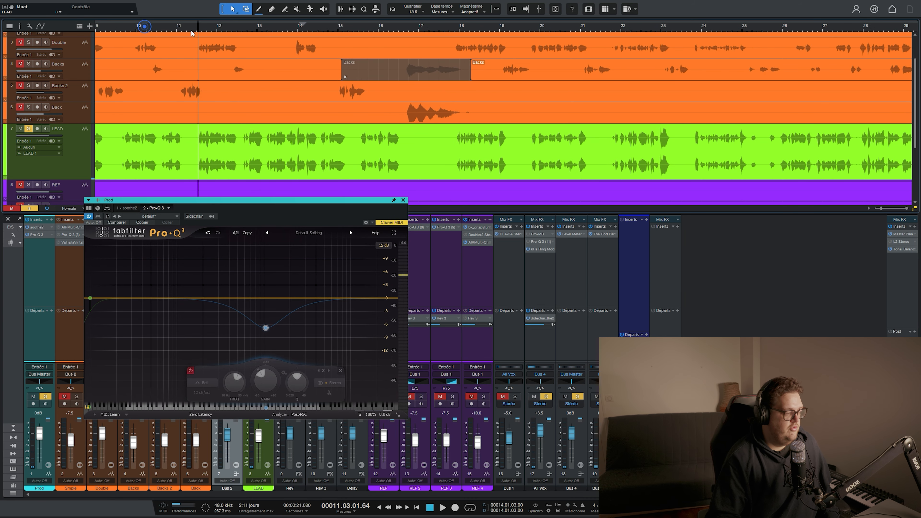
left_click(118, 27)
key("space")
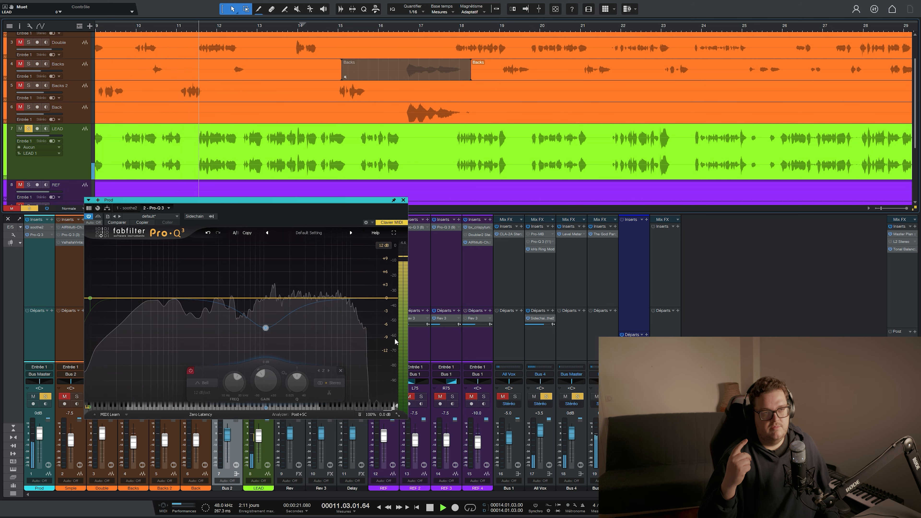
key("space")
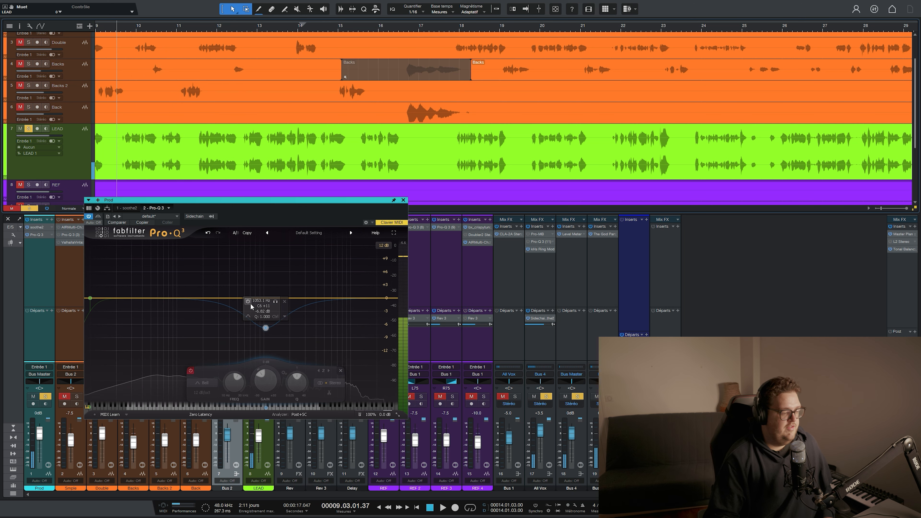
Step: Switch Prod's Pro-Q 3 bell band on, deepen its cut to about -7.15 dB and close the equalizer
left_click(248, 301)
left_click_drag(266, 331, 267, 336)
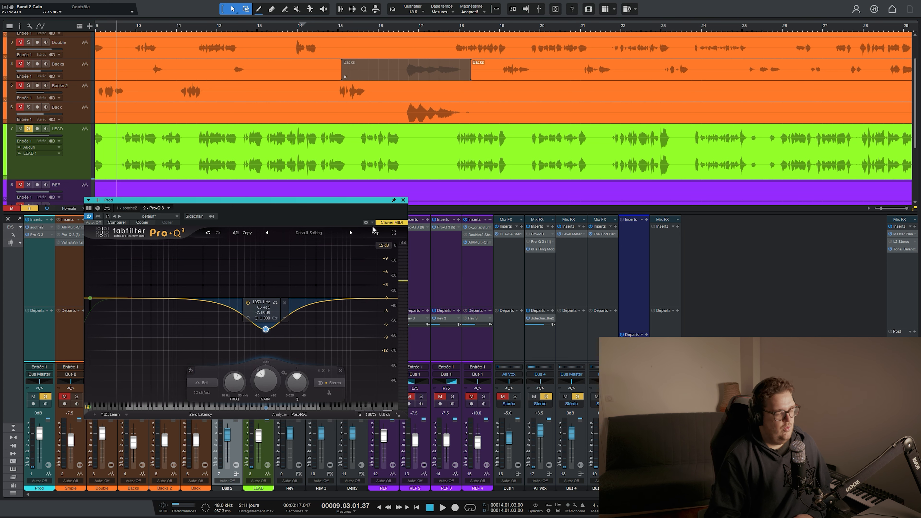
left_click(403, 200)
Step: Open Spectre on LEAD and set the colour of its 1.18 kHz peak band to Rectify
left_click(260, 275)
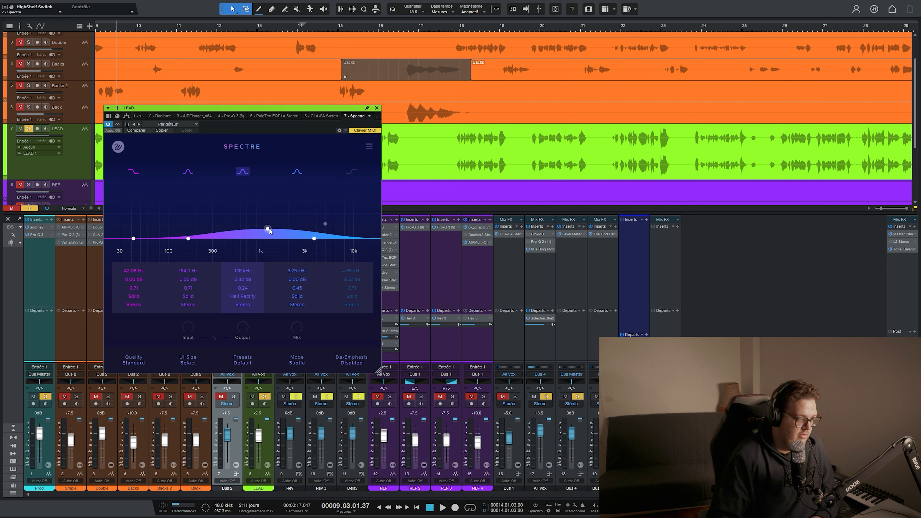
left_click(277, 298)
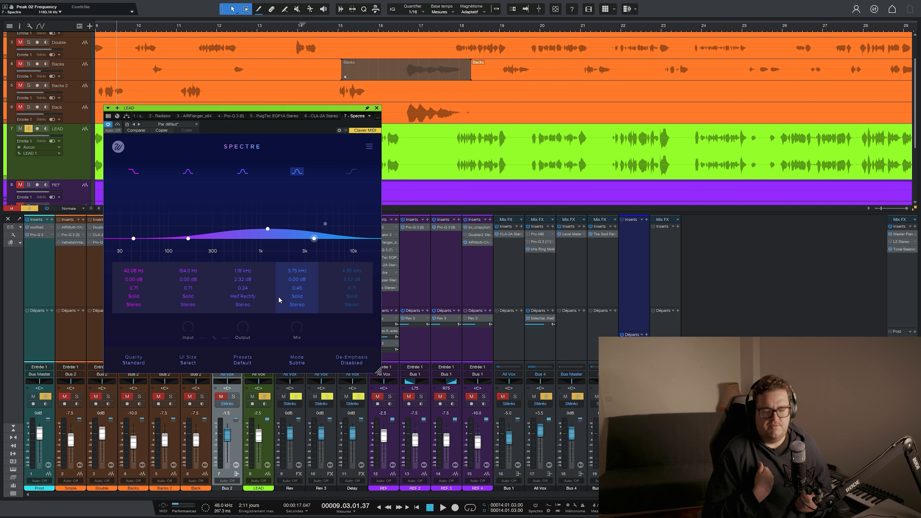
left_click(253, 296)
left_click(253, 296)
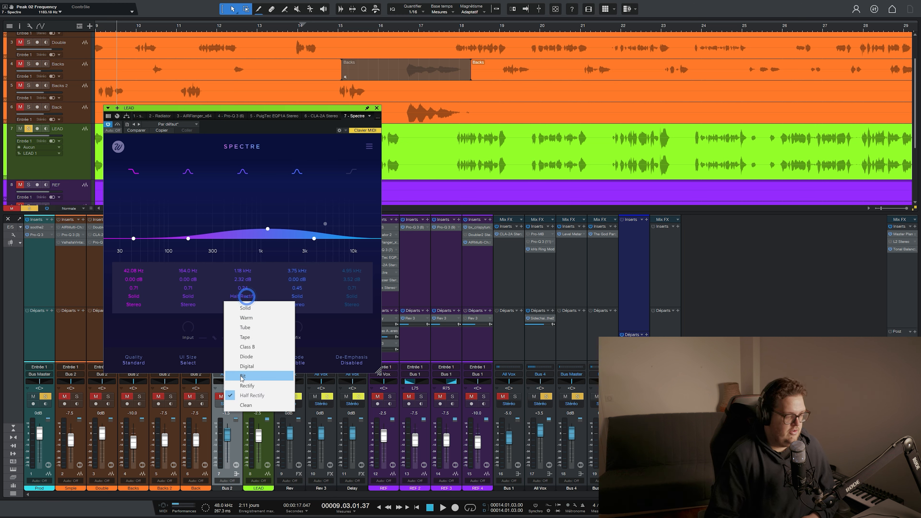
left_click(240, 385)
left_click(242, 296)
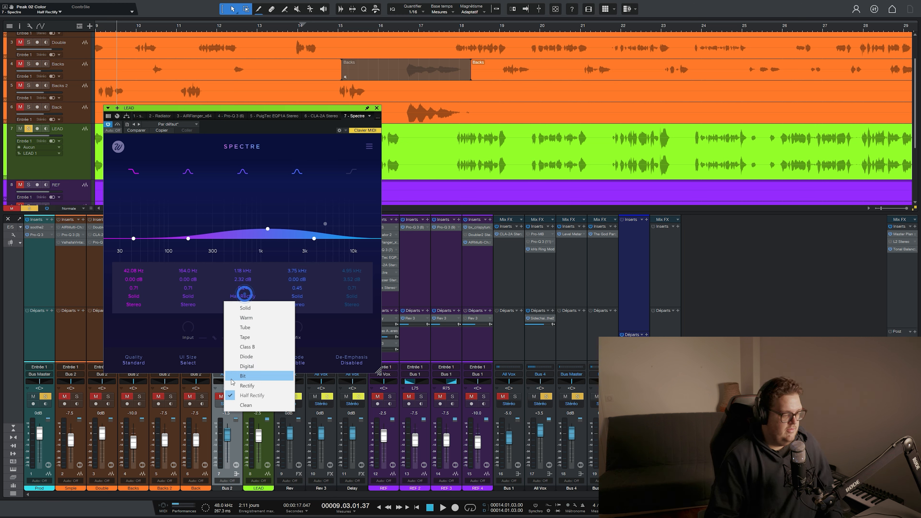
left_click(241, 377)
Step: Exaggerate the 1.18 kHz peak's gain to about 7.3 dB during playback and mute Prod to hear LEAD alone
left_click_drag(244, 279, 247, 245)
key("space")
left_click_drag(240, 282, 238, 264)
left_click(34, 396)
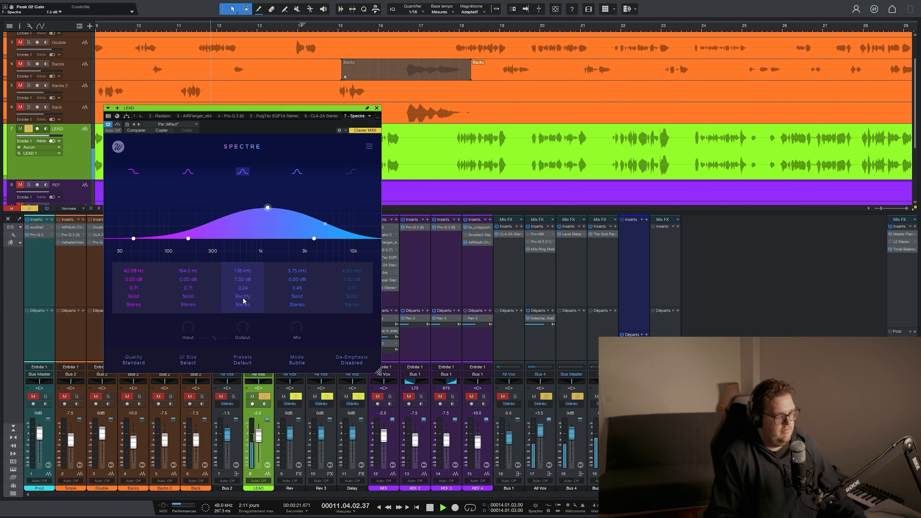
key("space")
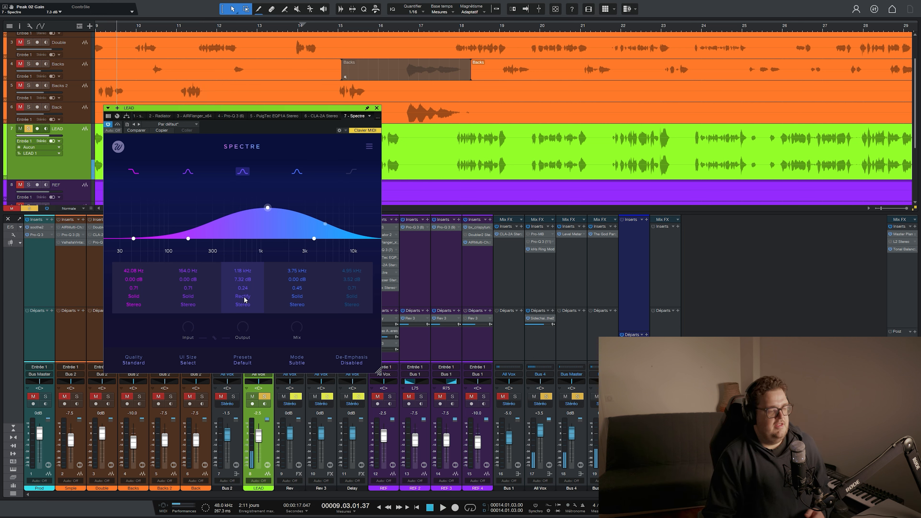
Step: Return the 1.18 kHz peak band's colour to Half Rectify and play LEAD alone briefly
left_click(244, 296)
left_click(252, 395)
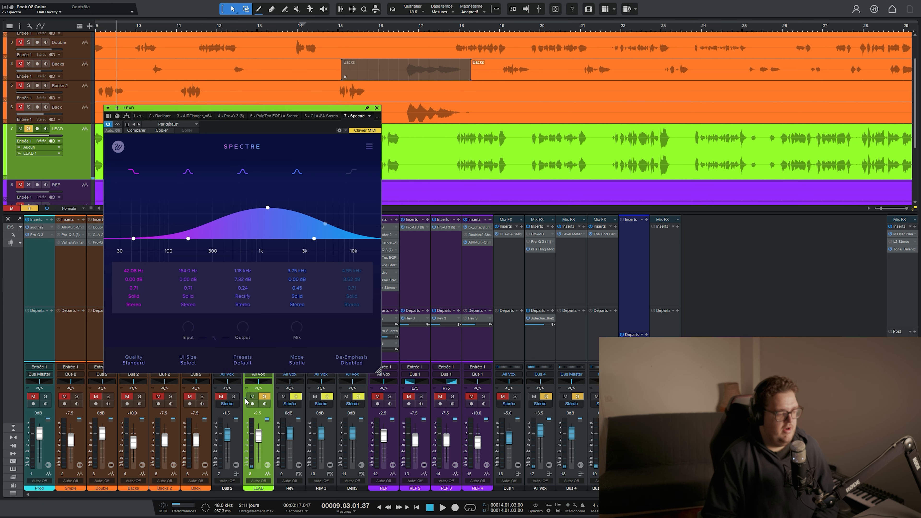
key("space")
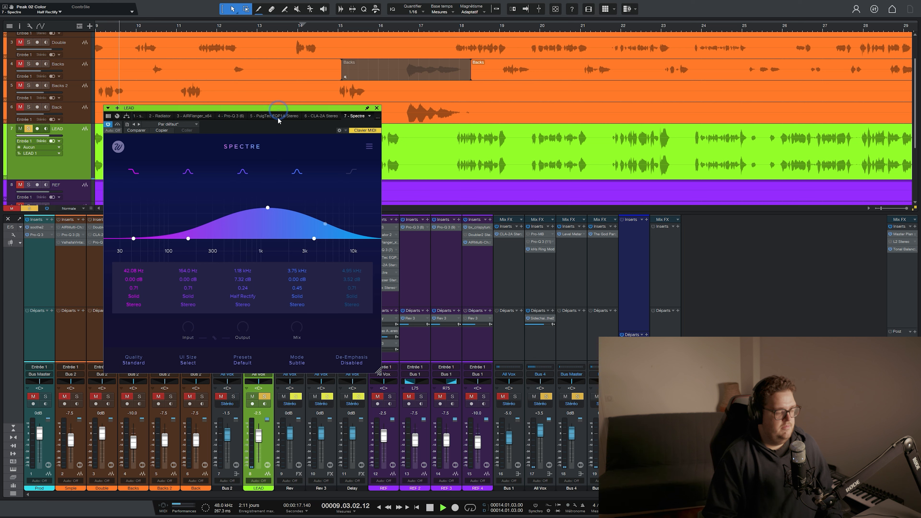
key("space")
Step: Lower the 1.18 kHz peak band's gain to about 2.3 dB, fine-tuning it while LEAD plays
left_click_drag(241, 283, 239, 332)
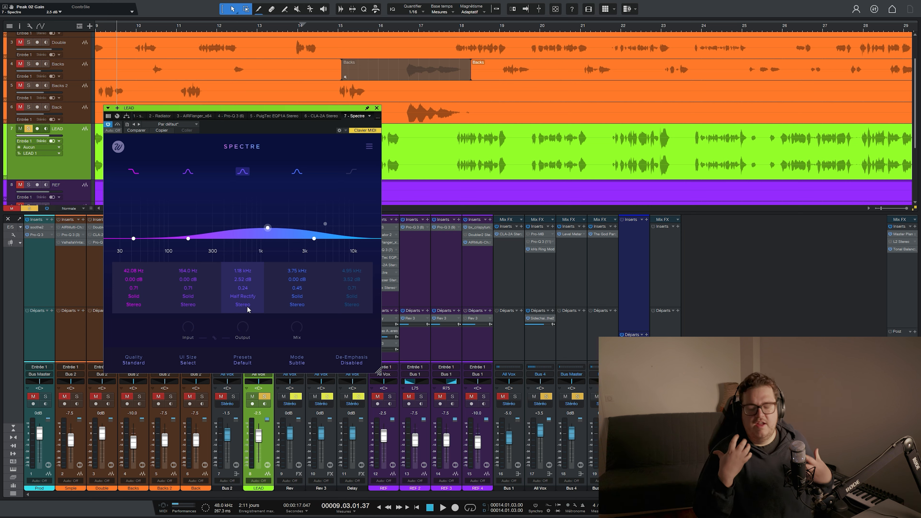
key("space")
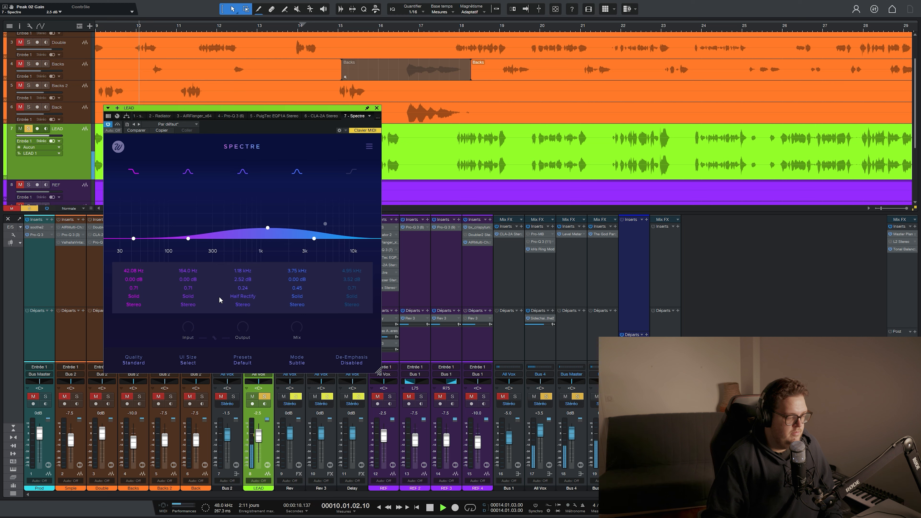
left_click_drag(243, 279, 242, 281)
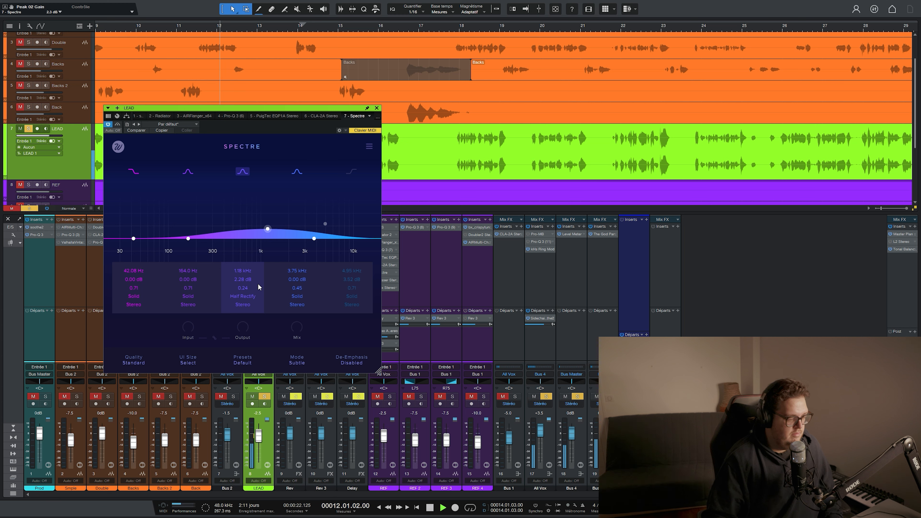
Step: Open Prod's Pro-Q 3, switch its 1053 Hz bell band on, close the equalizer and stop playback
left_click(38, 235)
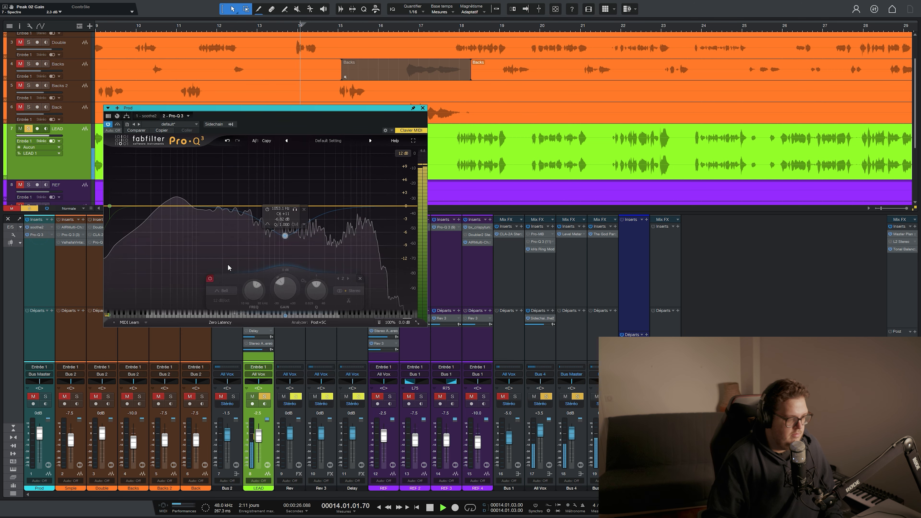
left_click(267, 209)
left_click(423, 108)
key("space")
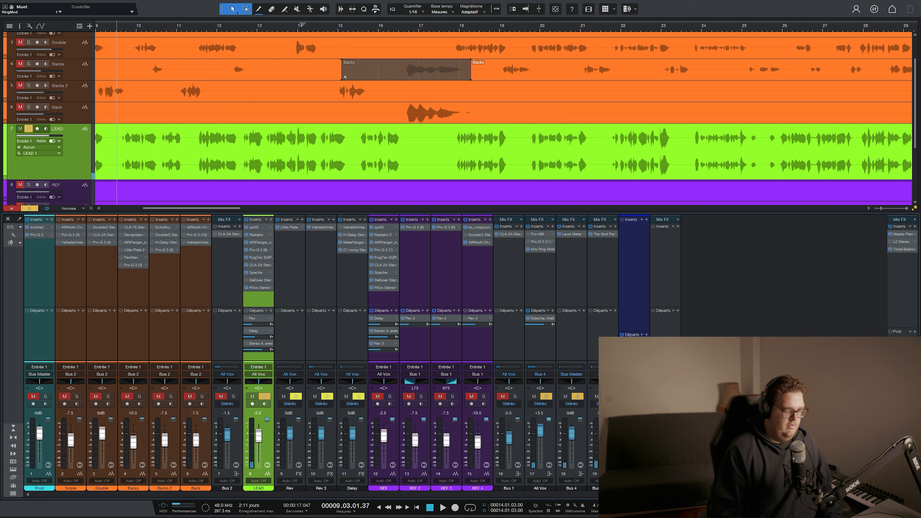
Step: Play LEAD alone from bar 9.3 and compare Spectre bypassed and active, leaving it active
key("space")
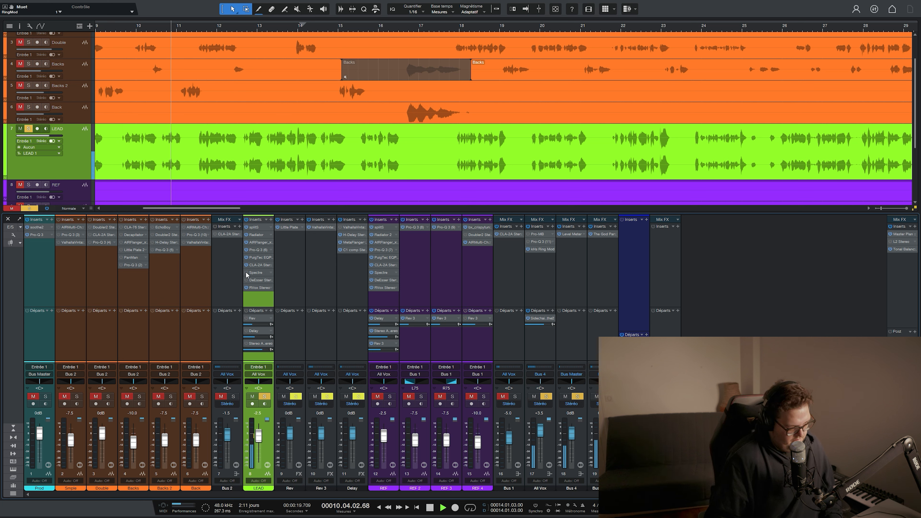
left_click(246, 273)
key("space")
Step: Unmute Prod and play LEAD over the instrumental to judge Spectre in the mix
left_click(45, 396)
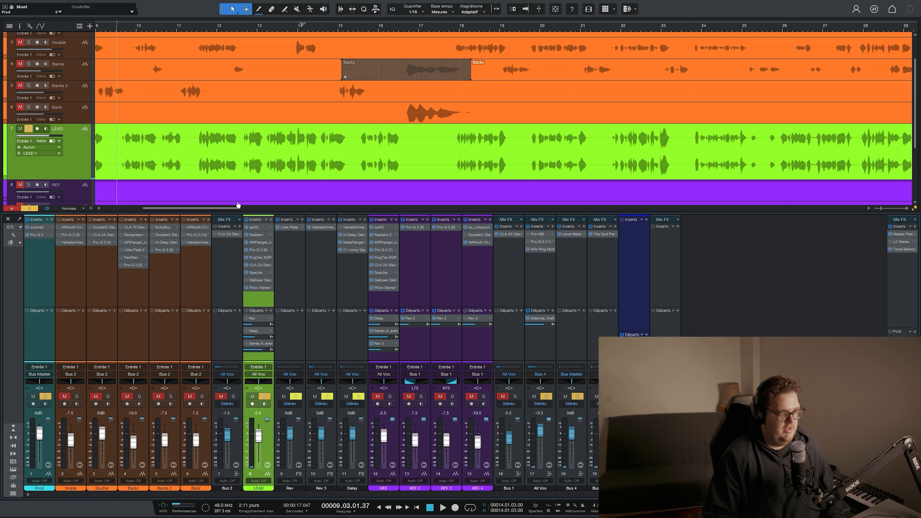
key("space")
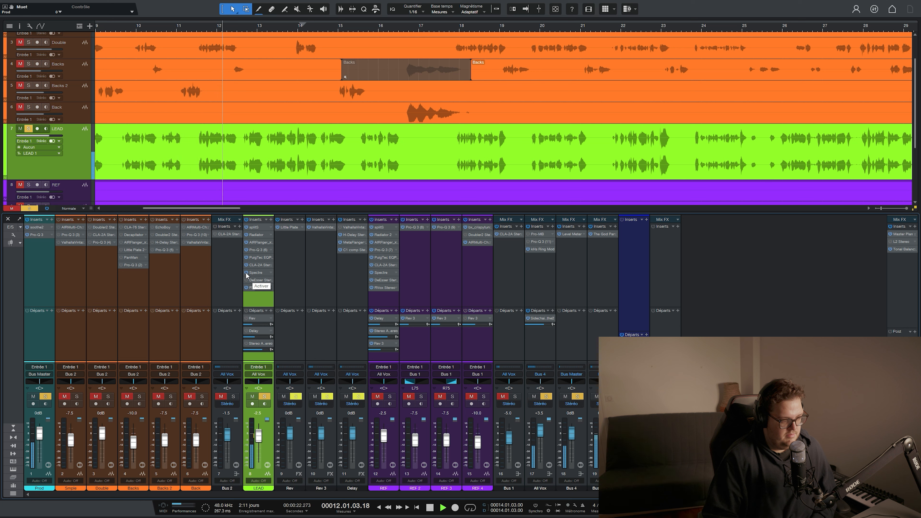
key("space")
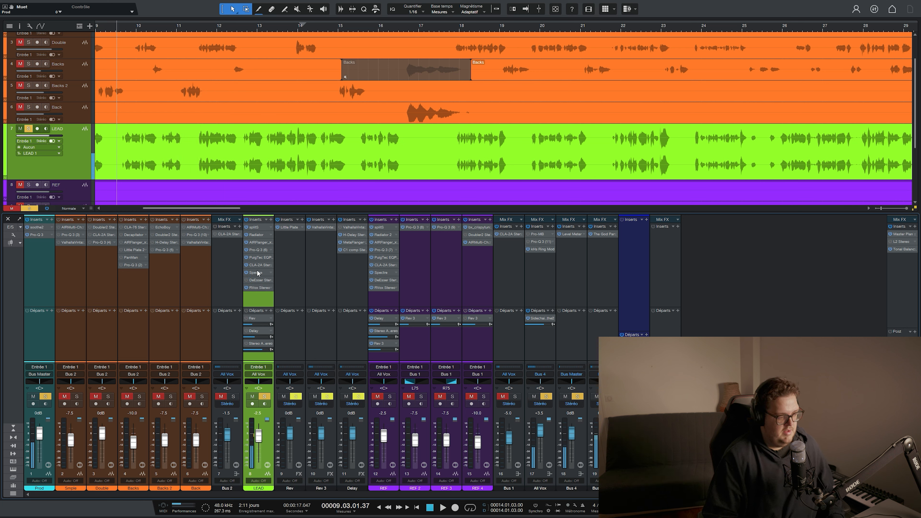
Step: Reopen LEAD's Spectre, set the 1.18 kHz peak's gain to about 2.1 dB and switch the 4.95 kHz high shelf on
double_click(257, 272)
left_click_drag(245, 278, 245, 283)
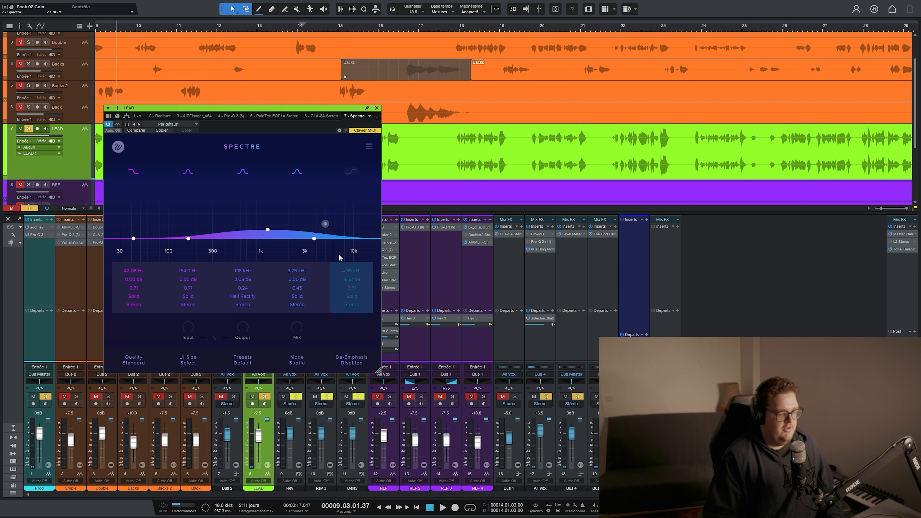
left_click(325, 224)
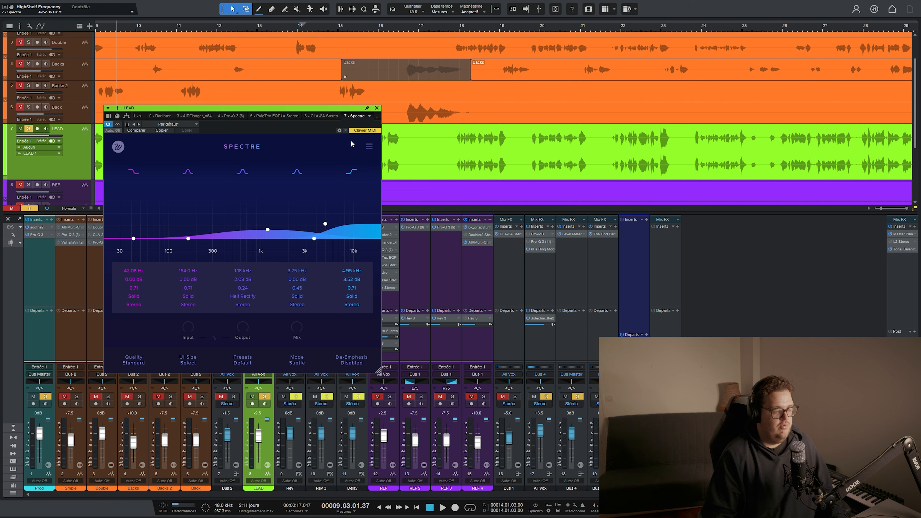
Step: Boost Spectre's 3.75 kHz peak band during playback, sweeping it to about 4.5 kHz with a Q of 0.71
key("space")
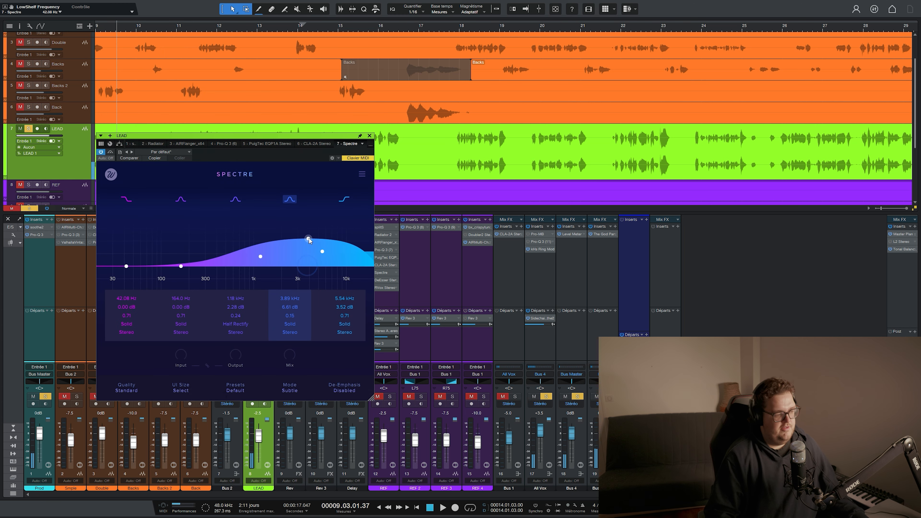
scroll(309, 239, "up", 8)
key("space")
mouse_move(309, 240)
left_mouse_down()
mouse_move(316, 218)
mouse_move(327, 230)
mouse_move(292, 233)
mouse_move(314, 233)
left_mouse_up()
scroll(313, 233, "down", 7)
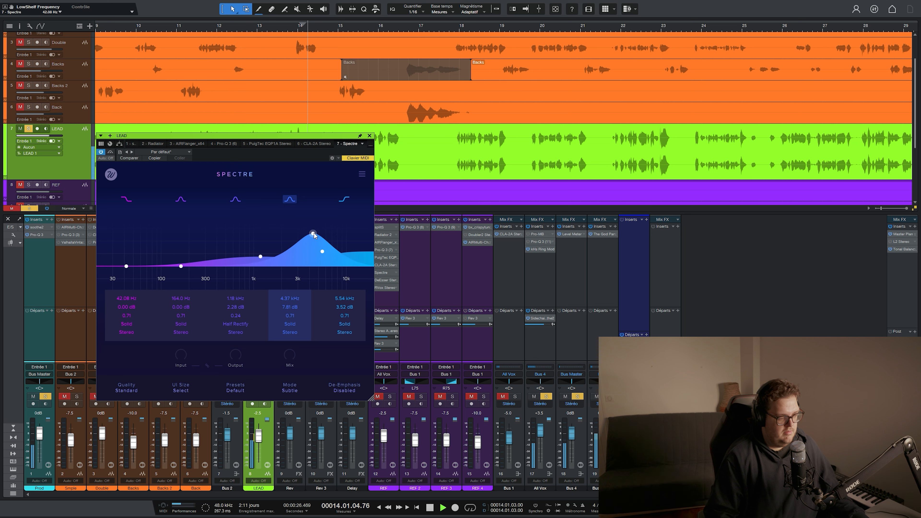
key("space")
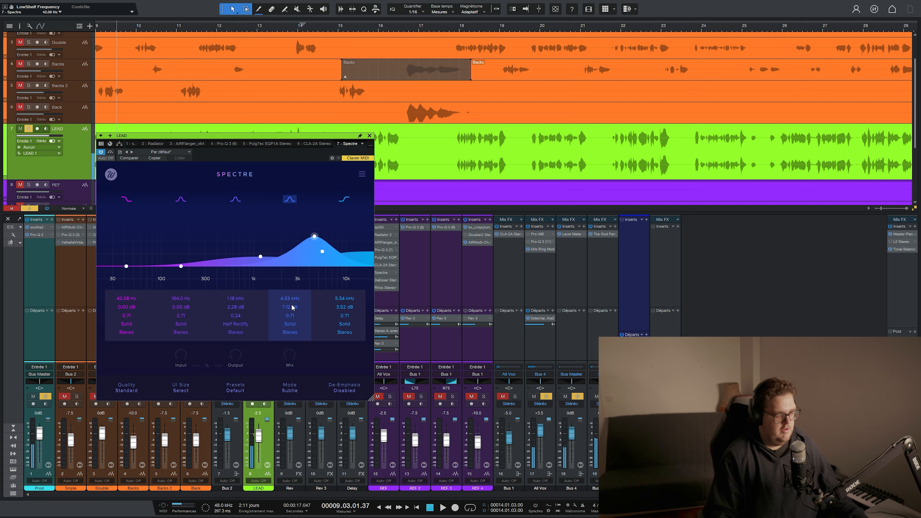
Step: Set Spectre's upper peak band gain to 2 dB and its high-shelf gain to 3 dB, with playback running
type("2")
key("Return")
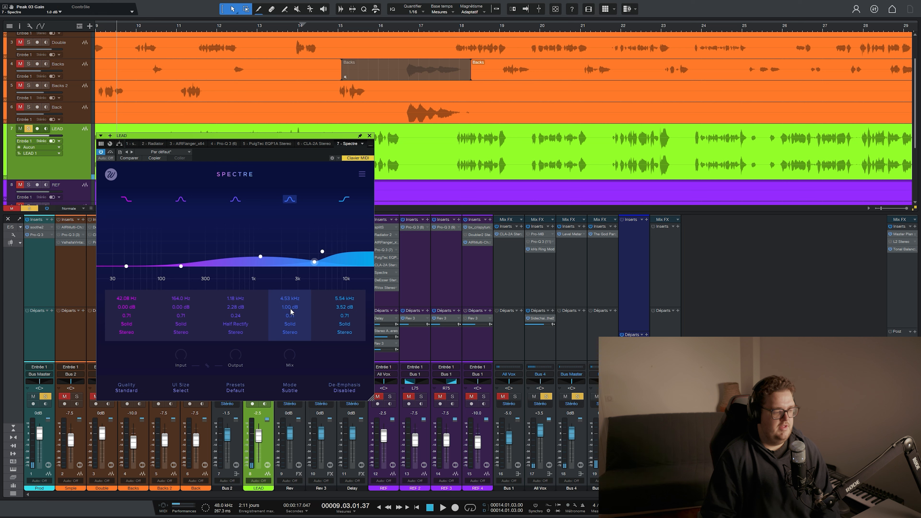
key("space")
double_click(341, 307)
type("3")
key("Return")
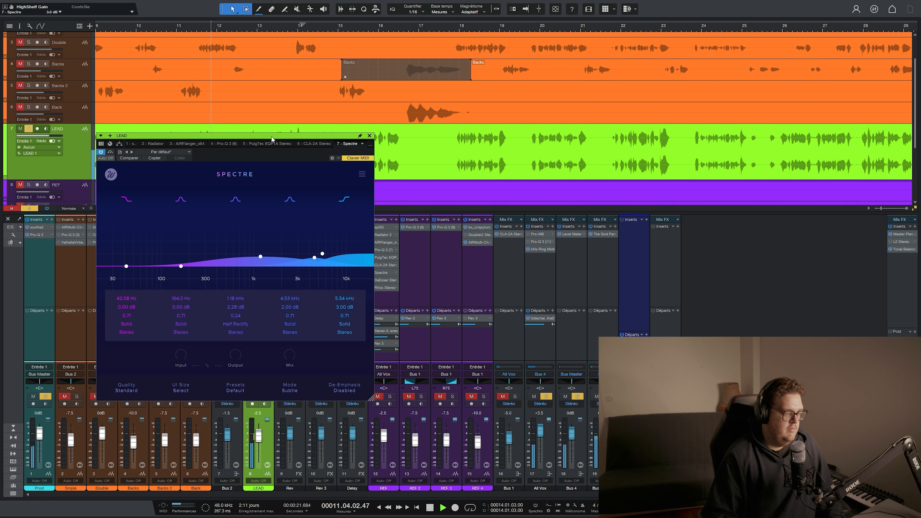
Step: Compare Spectre on and off during playback, reduce its upper peak gain to 1.7 dB and high-shelf gain to 2.5 dB, and close it
key("space")
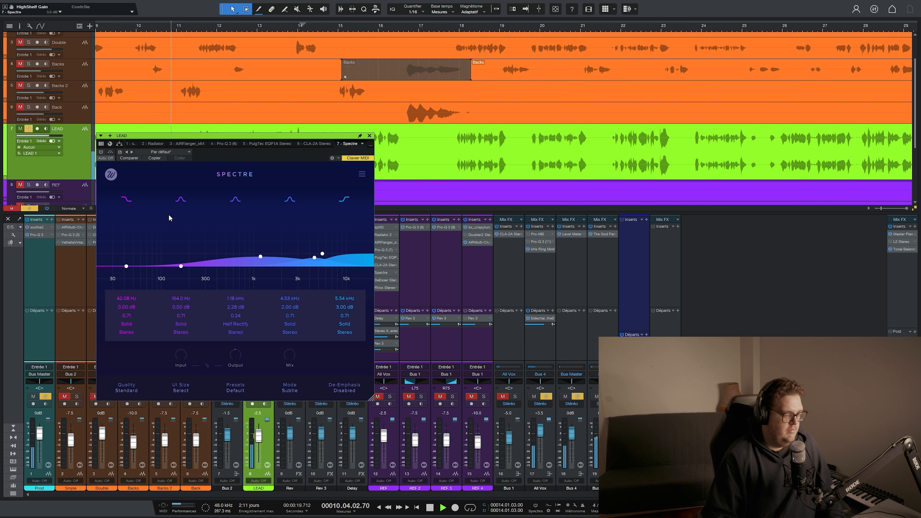
left_click(101, 151)
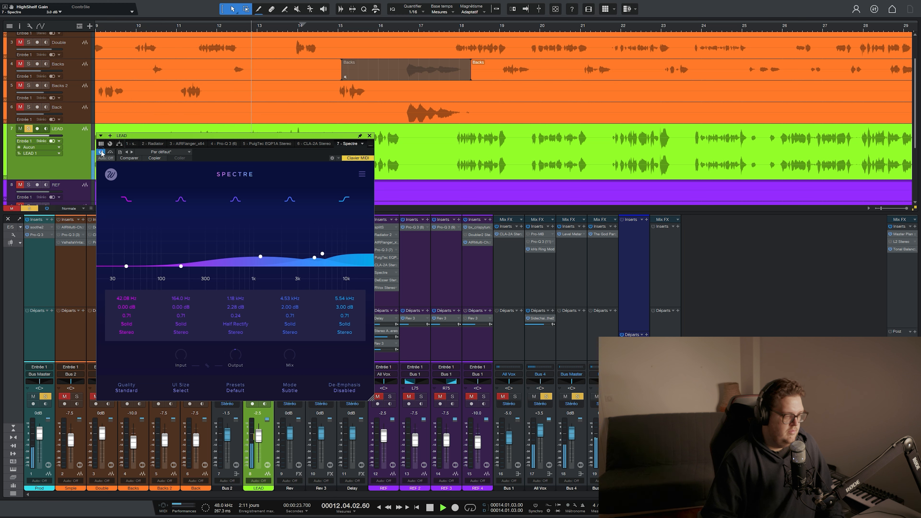
key("space")
scroll(342, 309, "down", 5)
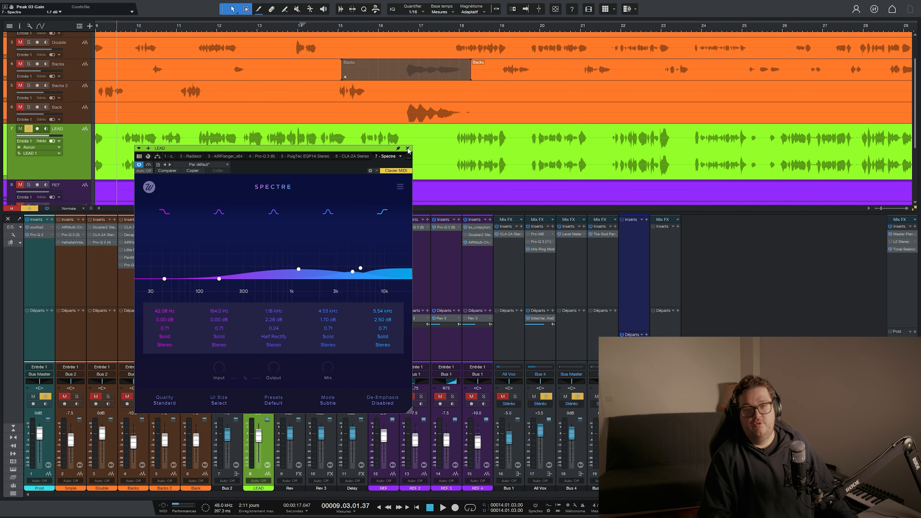
left_click(407, 149)
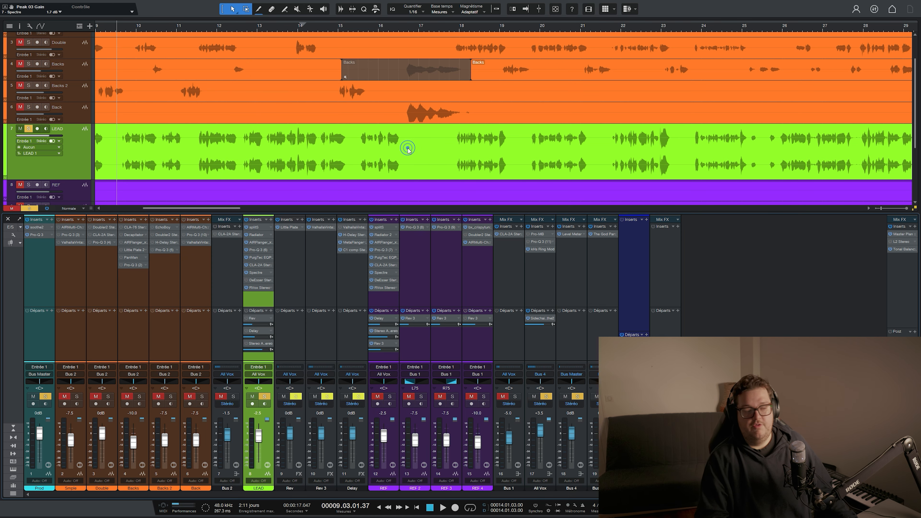
Step: Open LEAD's DeEsser and play the vocal to watch how it attenuates sibilance
left_click(259, 280)
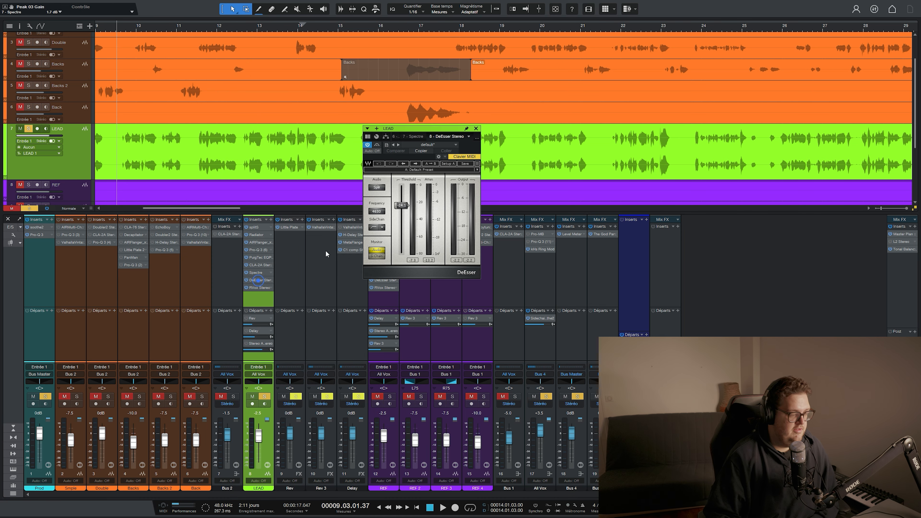
key("space")
key("space")
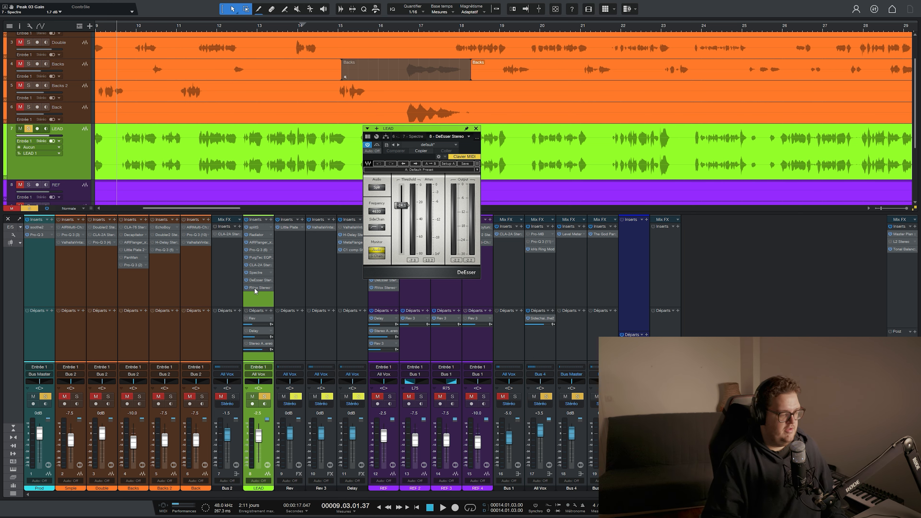
key("space")
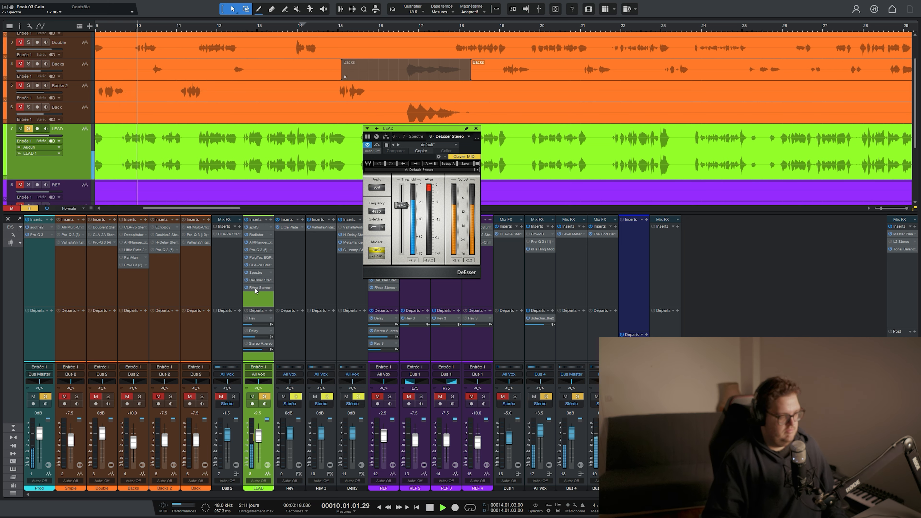
Step: Play LEAD through the DeEsser from its section starting near bar 64.6, and close the plug-in
scroll(541, 26, "down", 8)
key("space")
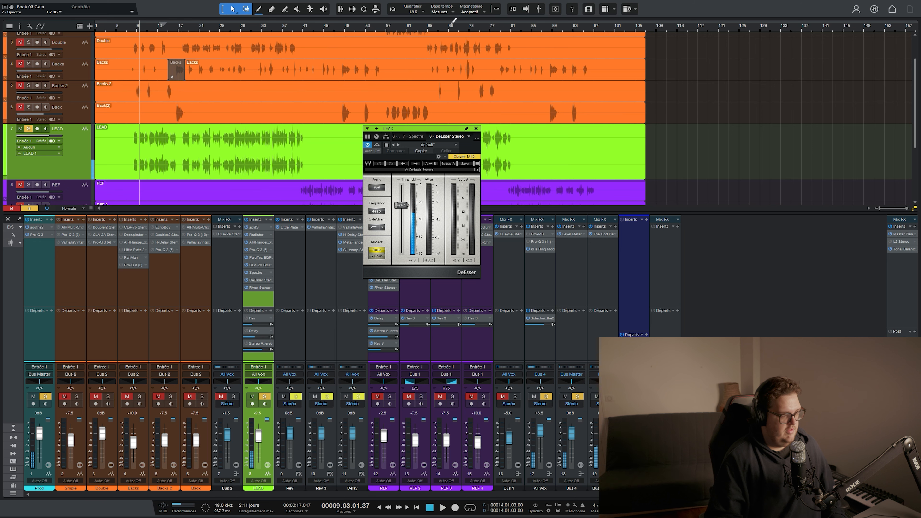
left_click_drag(430, 127, 360, 144)
scroll(425, 25, "up", 10)
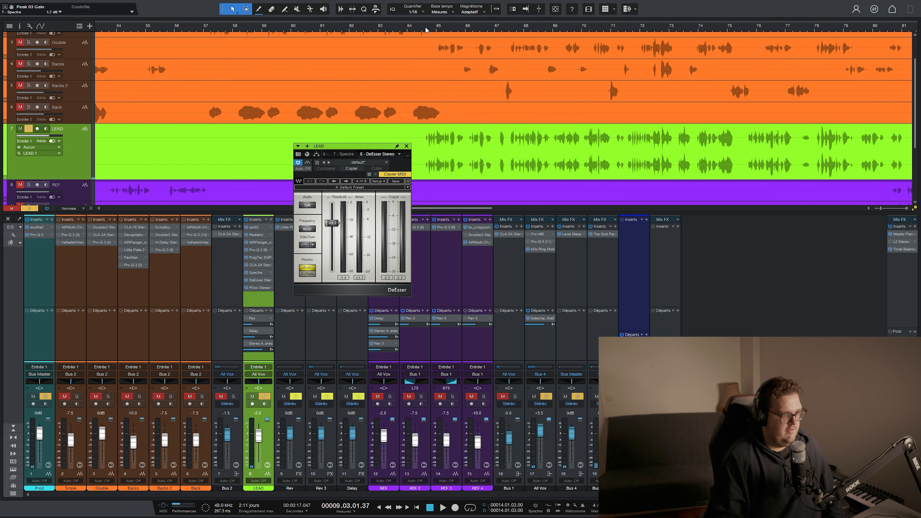
left_click(425, 25)
key("space")
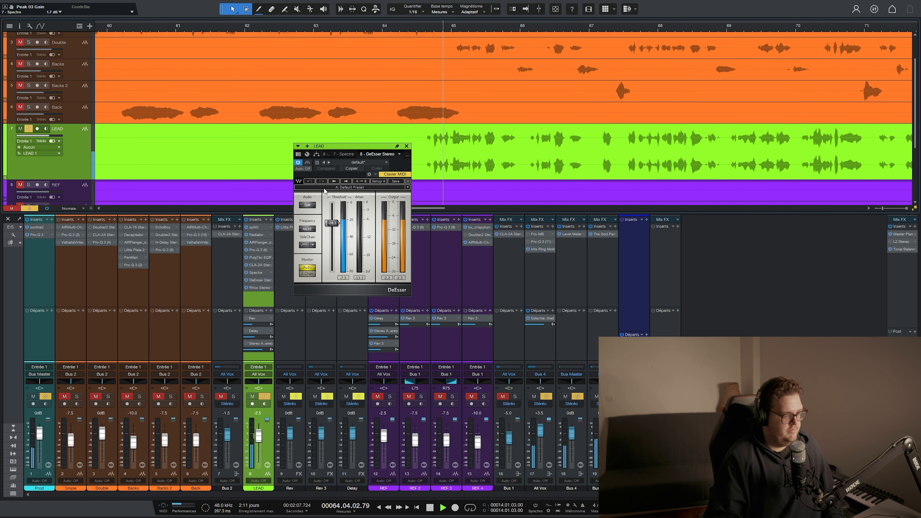
left_click(406, 146)
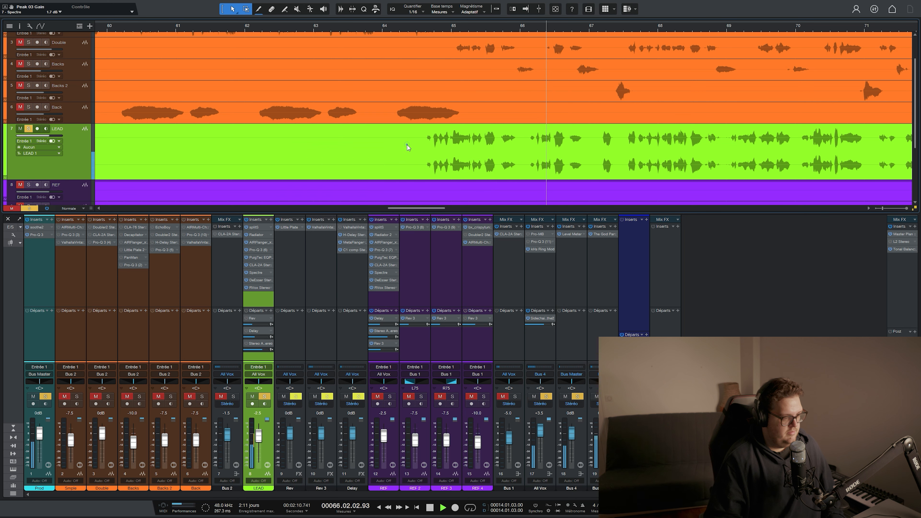
Step: Examine LEAD's RVox settings with playback stopped, close it, and toggle the Pro-Q 3 insert on All Vox
left_click(253, 288)
key("space")
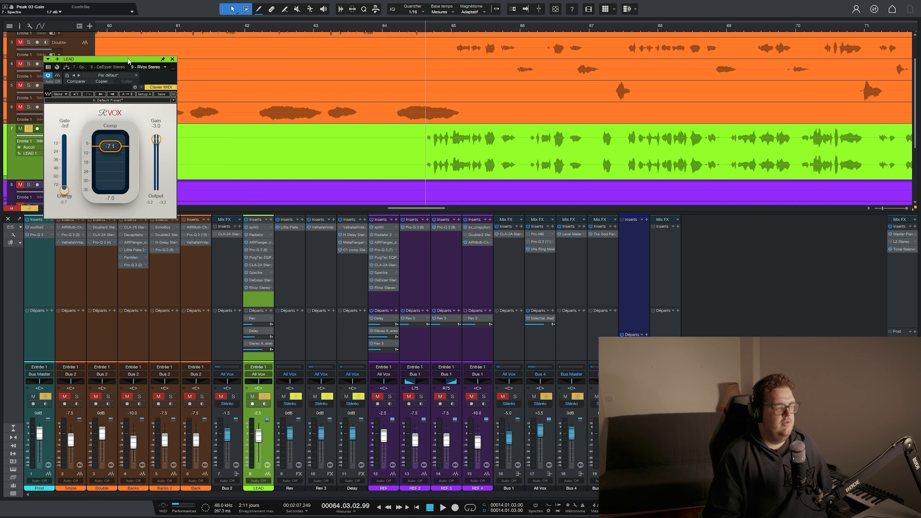
left_click_drag(128, 59, 273, 75)
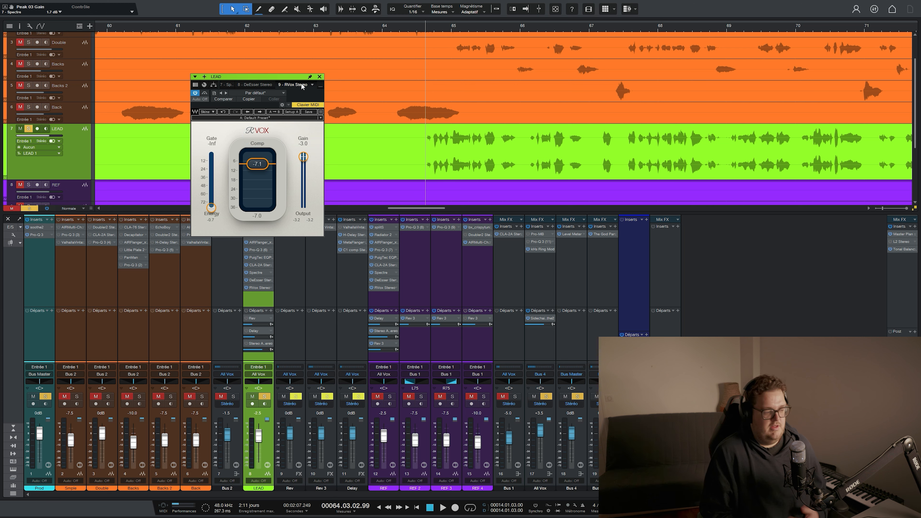
left_click(319, 76)
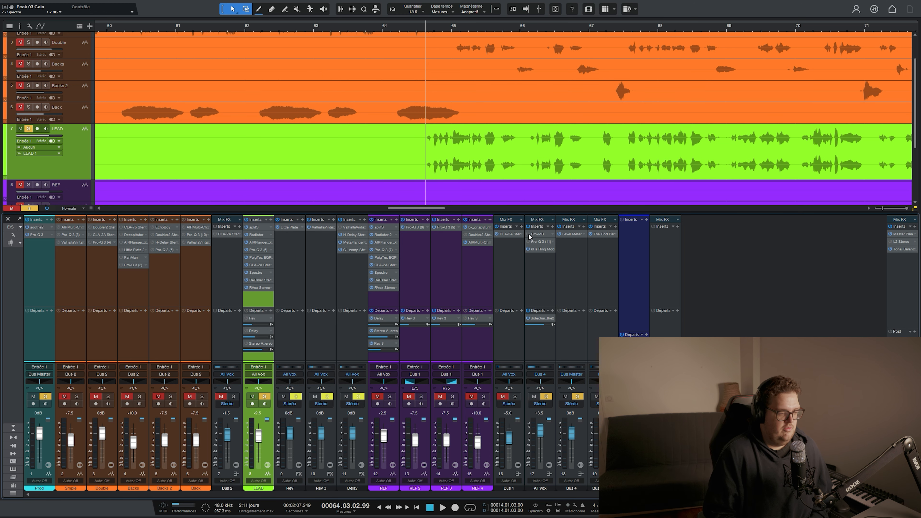
left_click(526, 240)
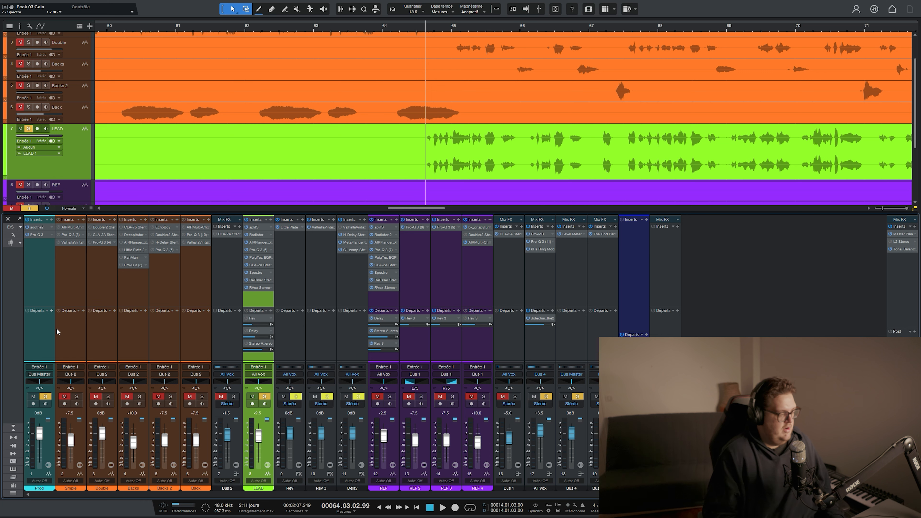
Step: Mute Prod, open Little Plate on the Rev channel, and switch on LEAD's Rev send
left_click(289, 227)
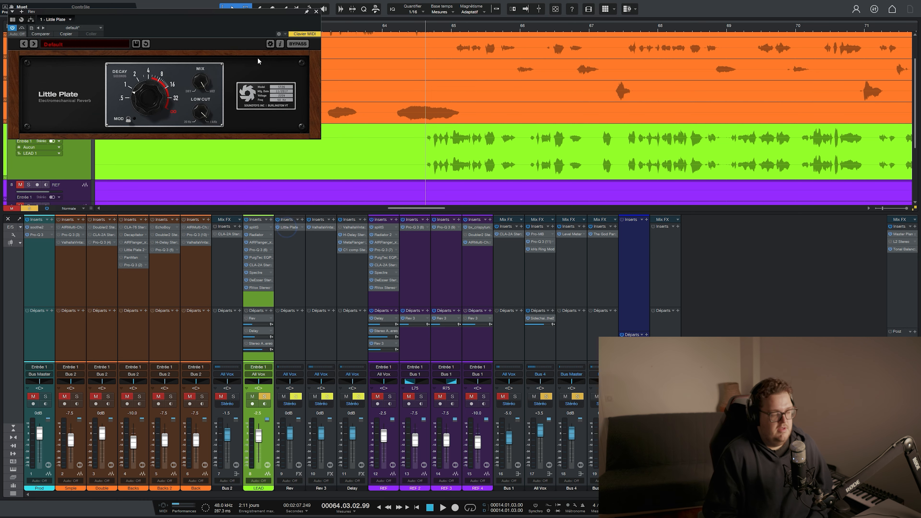
left_click_drag(214, 16, 467, 71)
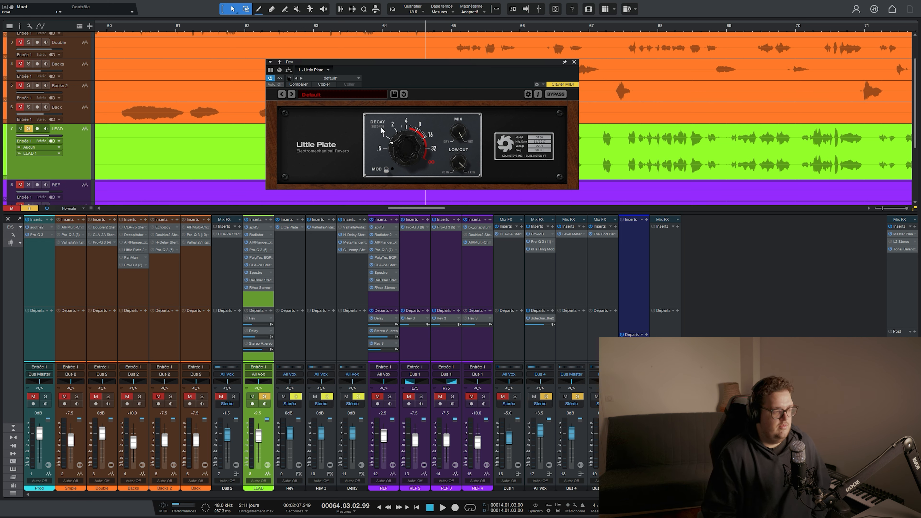
left_click(246, 319)
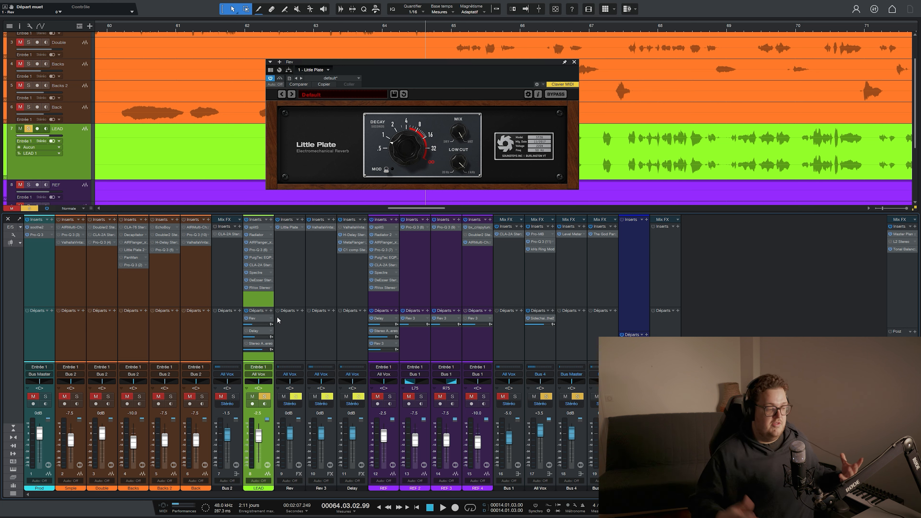
Step: Audition LEAD's Rev send at -17.5 dB during playback and bring it back to about -22.5 dB
key("space")
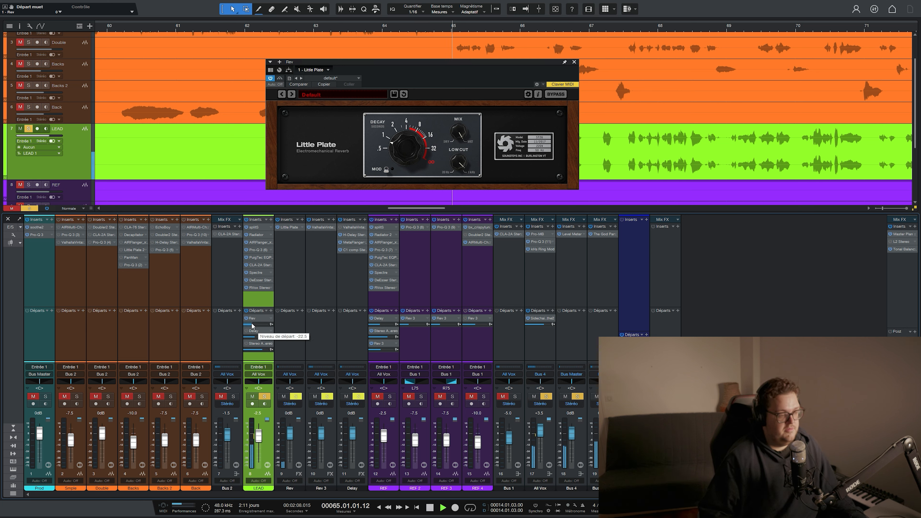
scroll(253, 326, "up", 10)
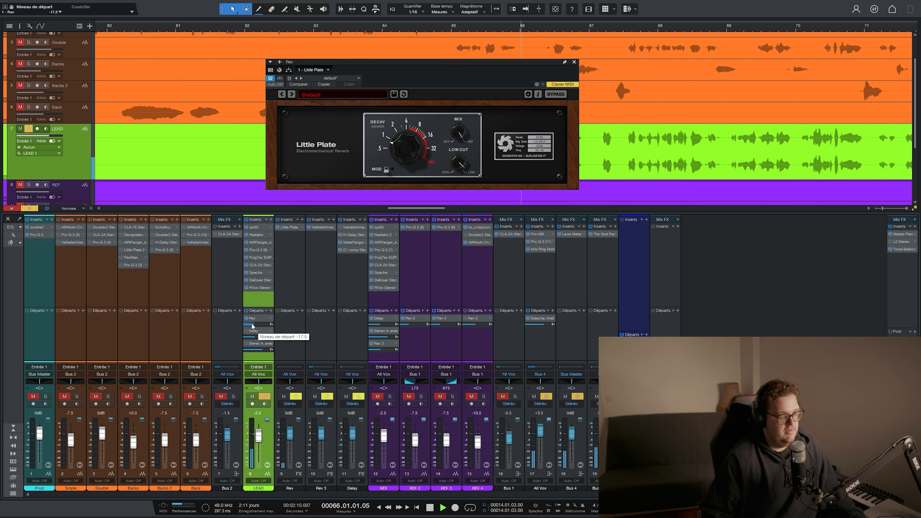
scroll(252, 326, "down", 10)
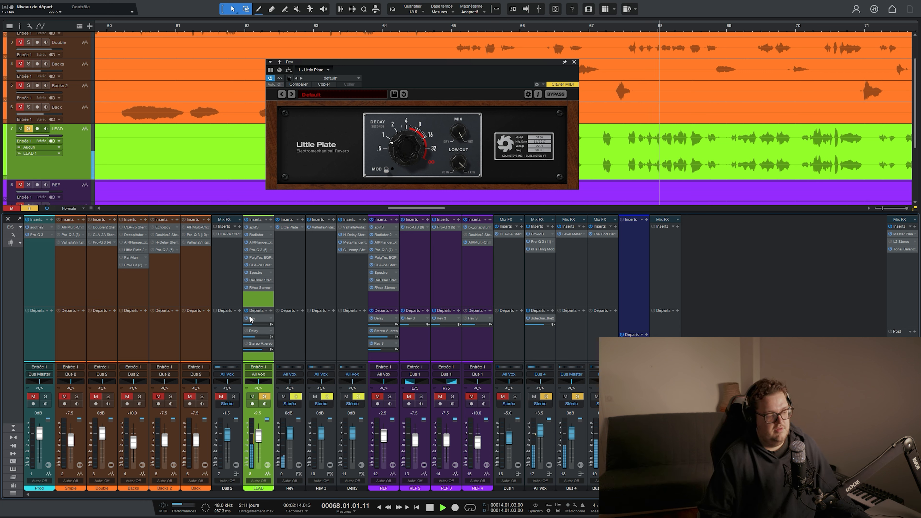
key("space")
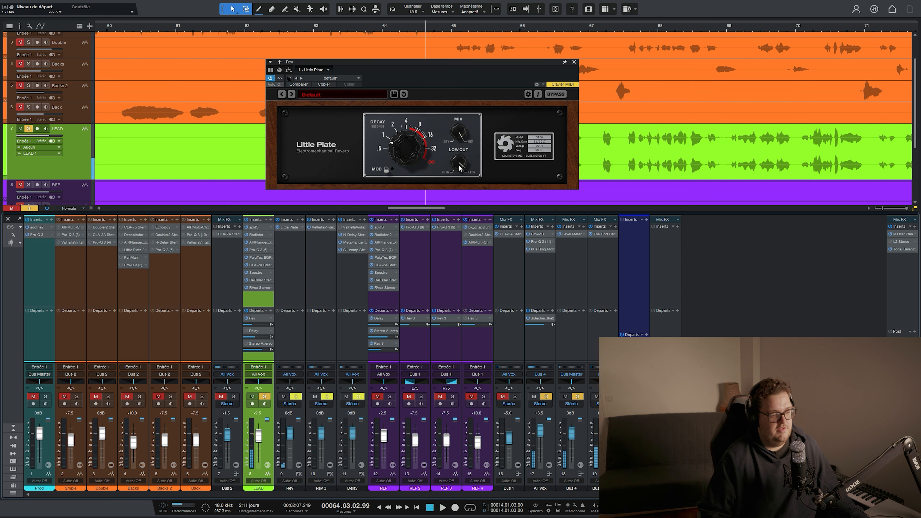
Step: Audition Little Plate's low cut at 20 Hz with the Rev send raised, and set the low cut to 821 Hz
left_click(462, 154)
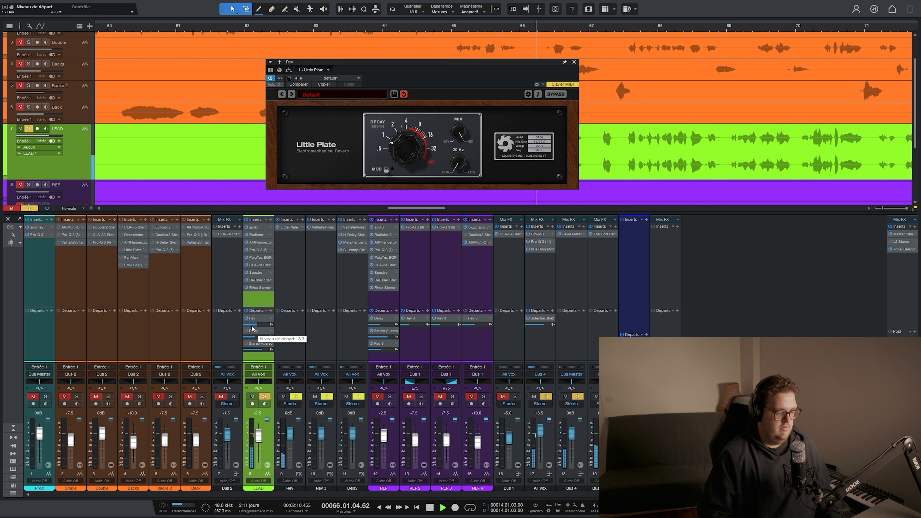
key("space")
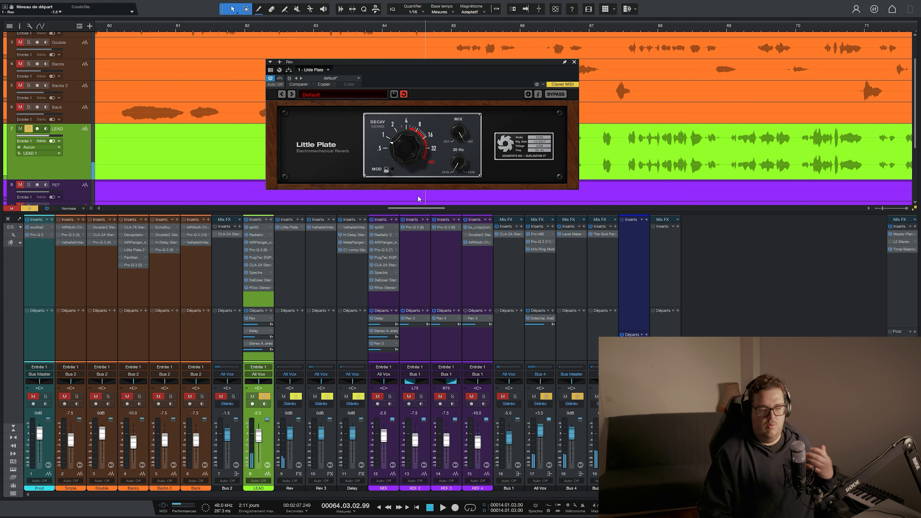
left_click_drag(458, 162, 478, 125)
key("space")
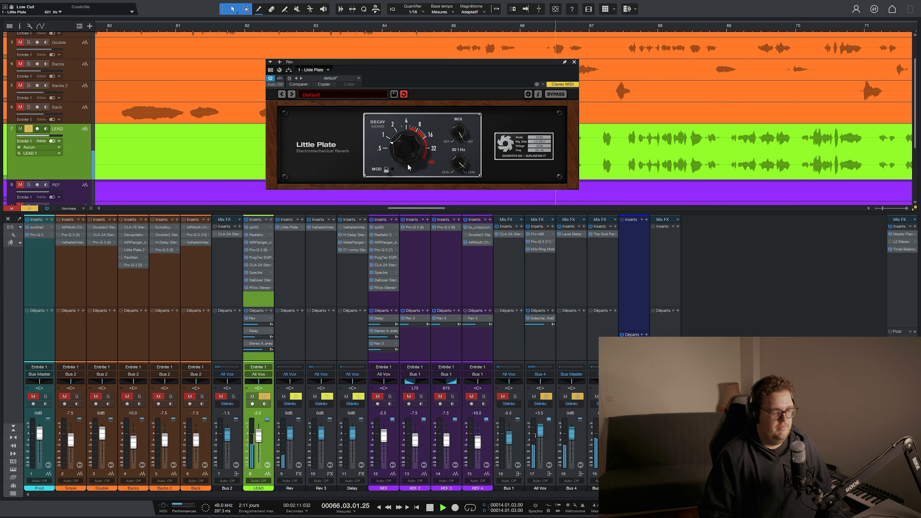
key("space")
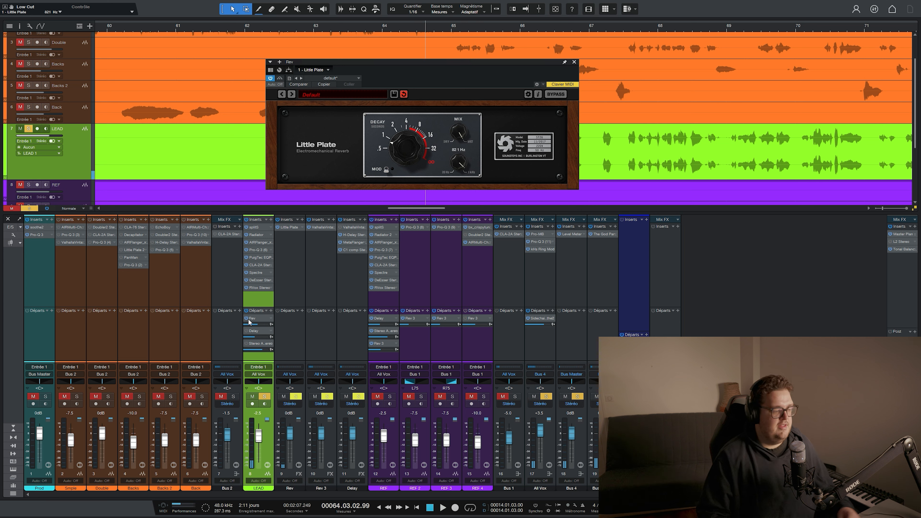
Step: Set LEAD's Rev send level to -20 dB, check it in playback, and close Little Plate
scroll(248, 324, "down", 5)
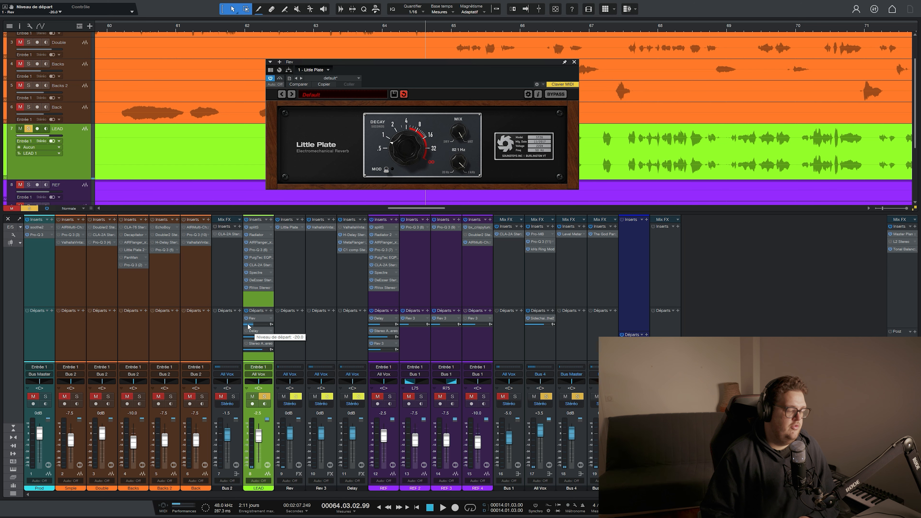
key("space")
left_click(573, 62)
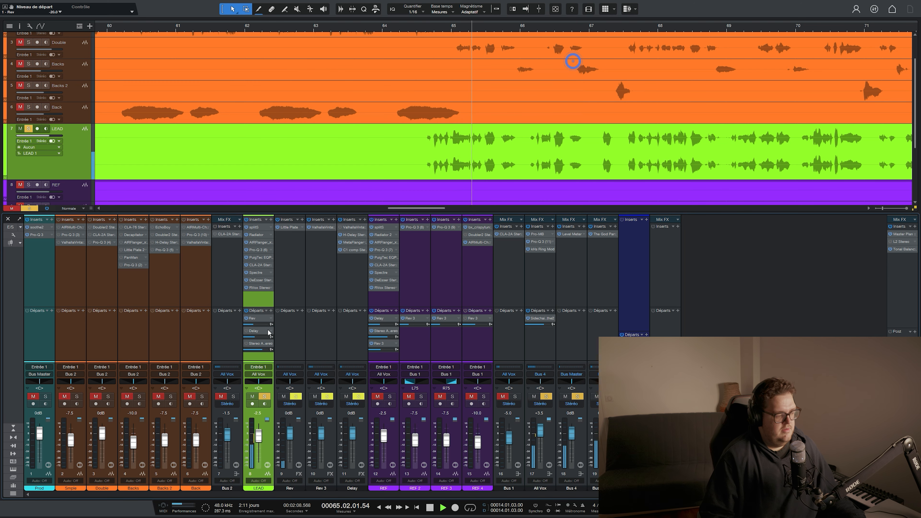
key("space")
Step: Switch on LEAD's Delay send and play the vocal with the Delay channel's H-Delay open
left_click(246, 330)
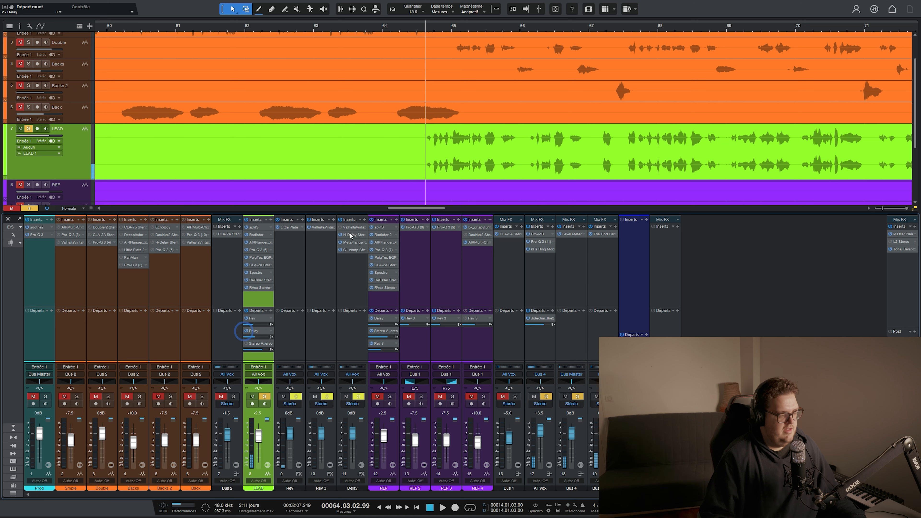
left_click(350, 235)
key("space")
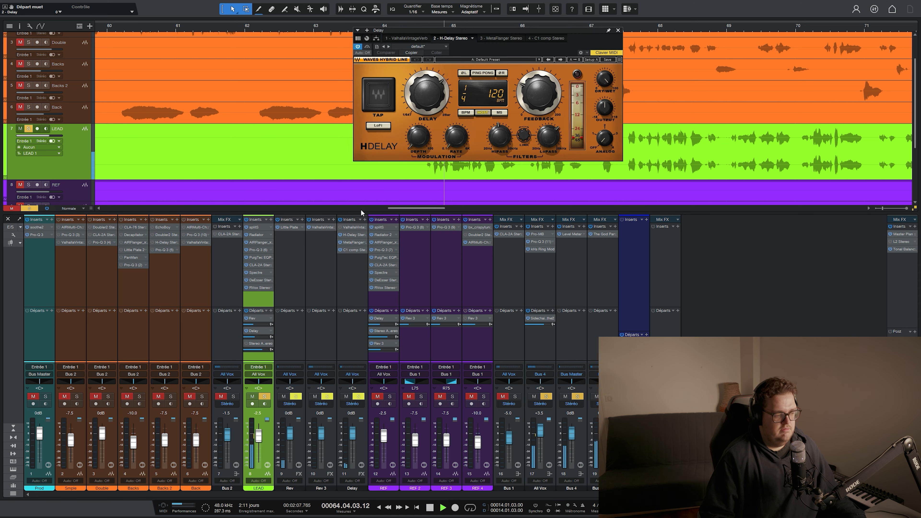
key("space")
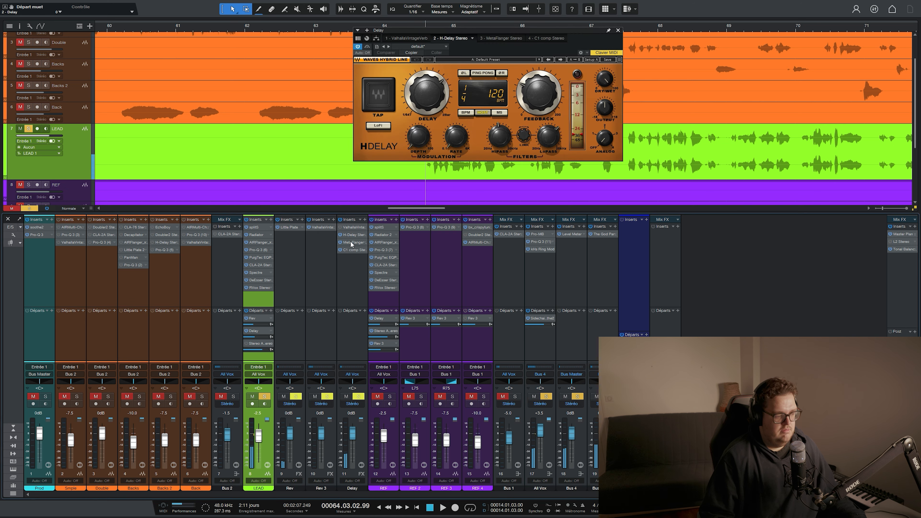
Step: Open the Delay channel's MetaFlanger and C1 comp in turn to examine their settings
left_click(350, 242)
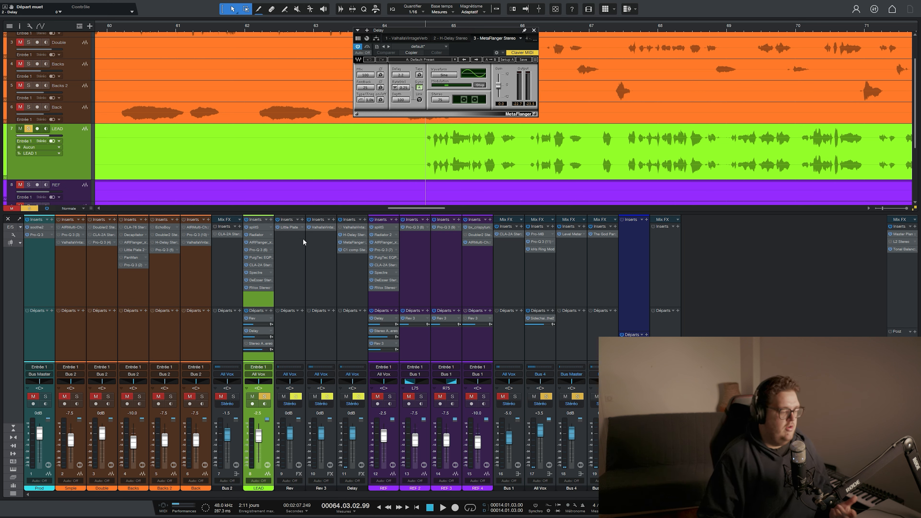
left_click(347, 250)
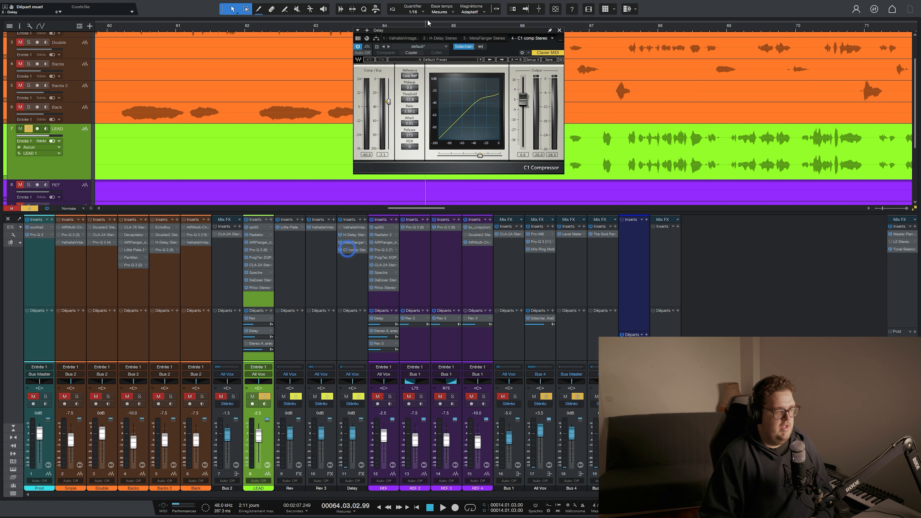
left_click_drag(438, 29, 380, 87)
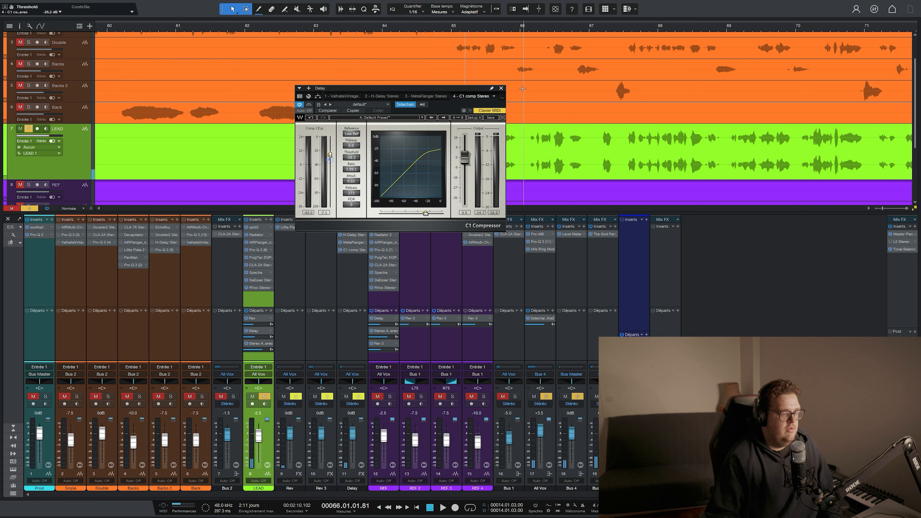
Step: Set the C1 compressor's threshold to -26.2 dB with LEAD's third send on, close it, and replay LEAD from about bar 64.6
left_click(329, 159)
left_click(502, 88)
left_click(428, 27)
key("space")
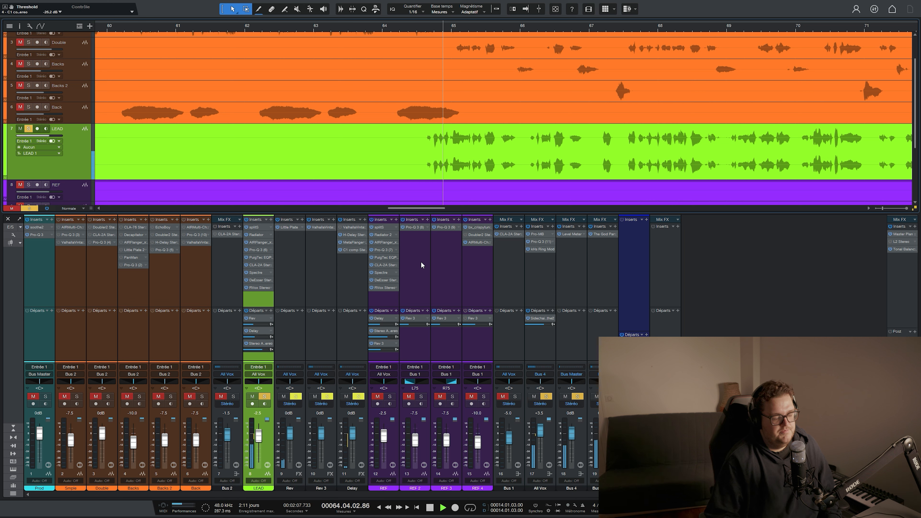
Step: Unmute and solo Prod, and play it together with LEAD from about bar 64.6
key("space")
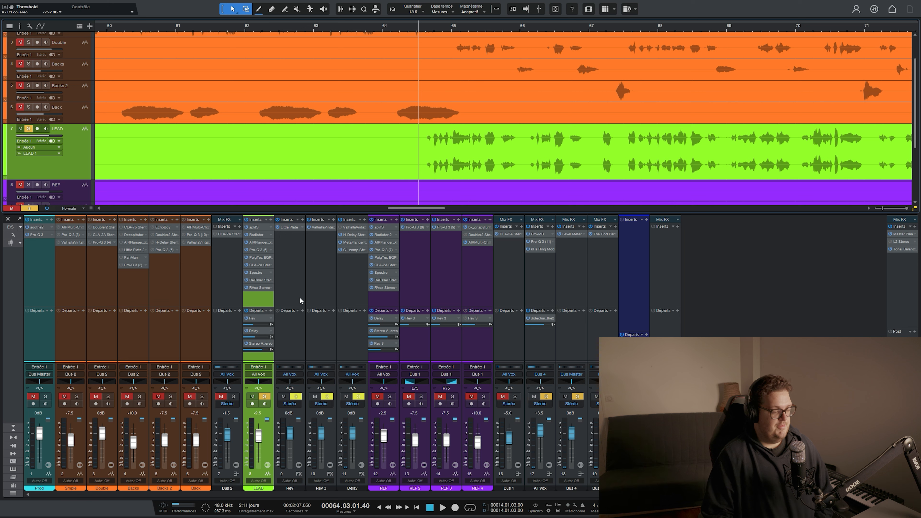
left_click(45, 396)
left_click(33, 396)
key("space")
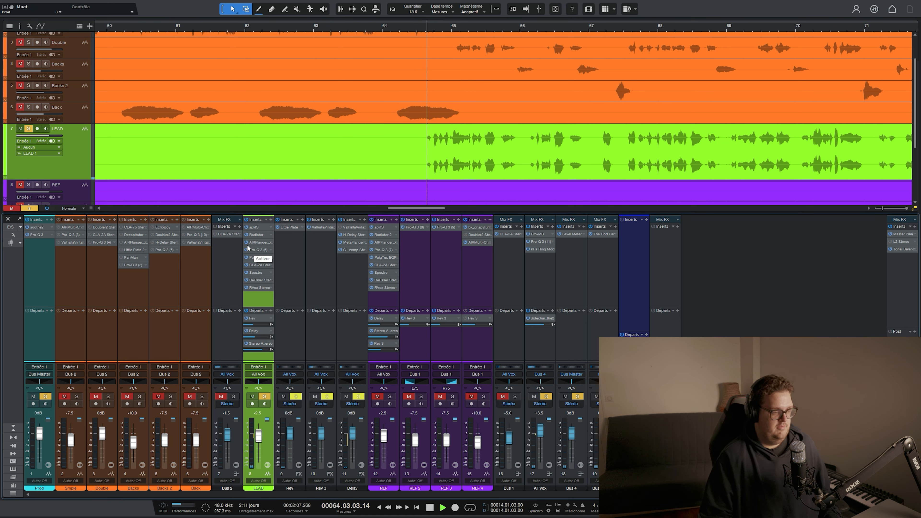
key("space")
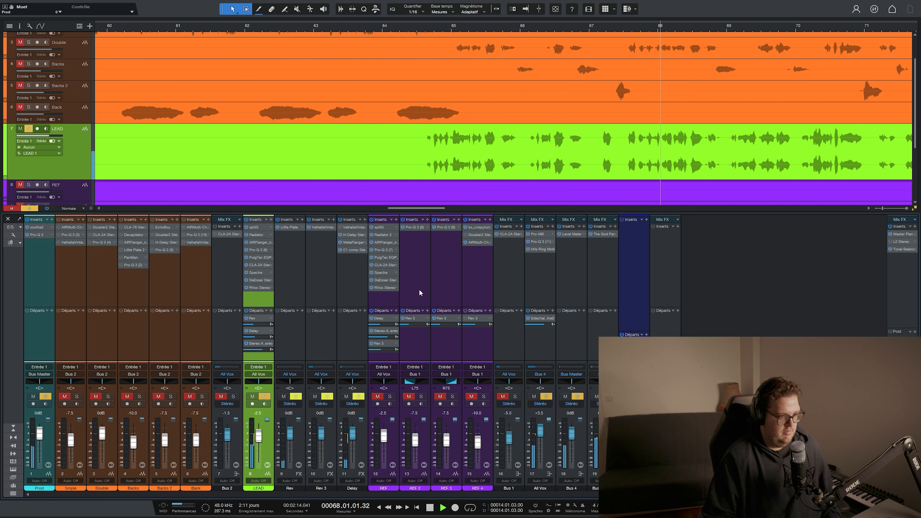
key("space")
Step: Place the playhead at the first RingMod clip near bar 14.1, and unmute and solo the RingMod track
scroll(469, 90, "down", 3)
scroll(464, 28, "down", 5)
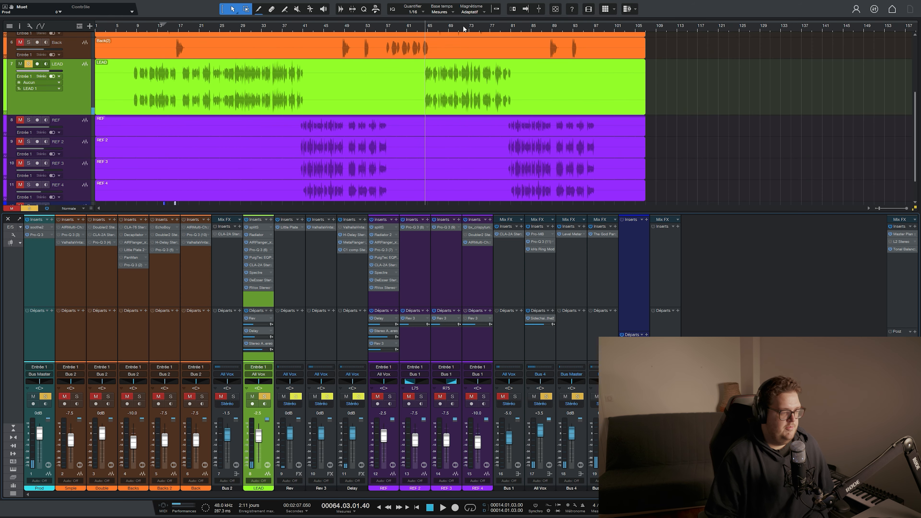
scroll(265, 100, "down", 3)
scroll(150, 29, "up", 6)
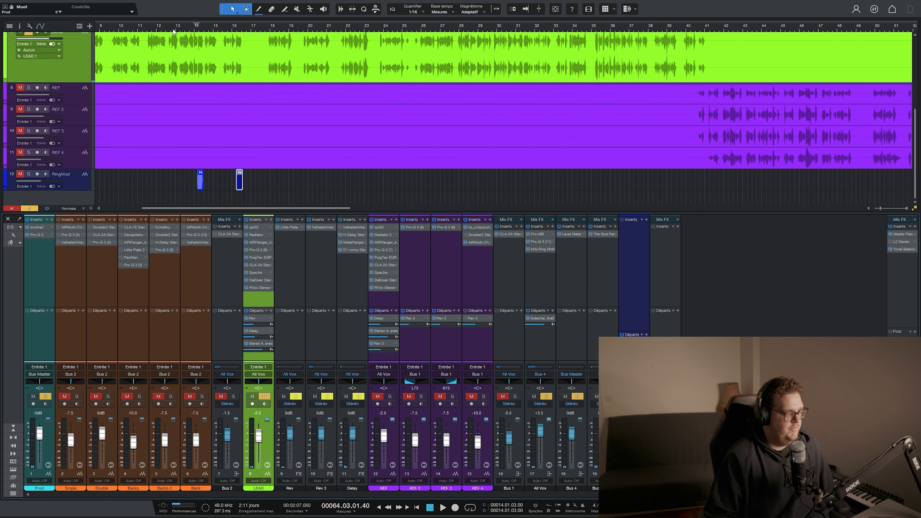
left_click(212, 29)
scroll(212, 28, "up", 4)
left_click(229, 28)
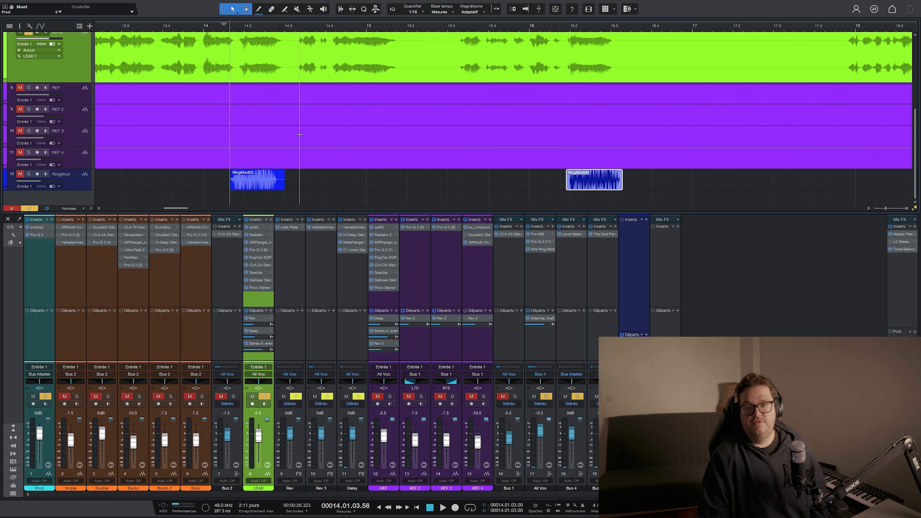
left_click(20, 173)
left_click(29, 174)
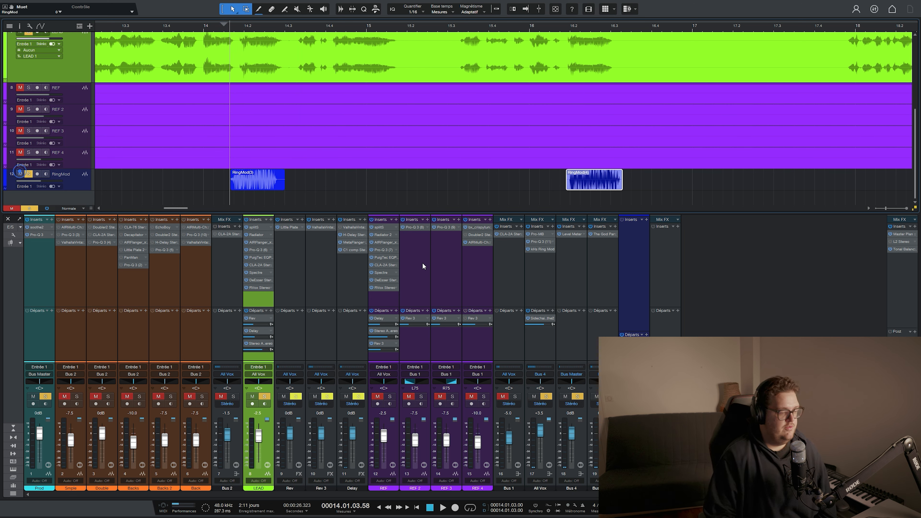
Step: Open All Vox's Ring Mod insert, nudge the first RingMod clip slightly later, and close the RingMod channel window
left_click(540, 248)
left_click_drag(409, 178, 205, 209)
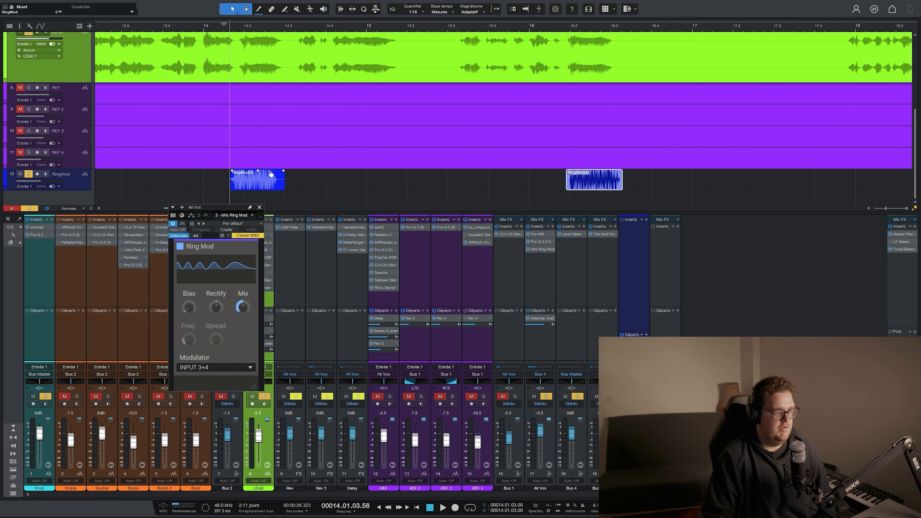
left_click_drag(252, 185, 255, 184)
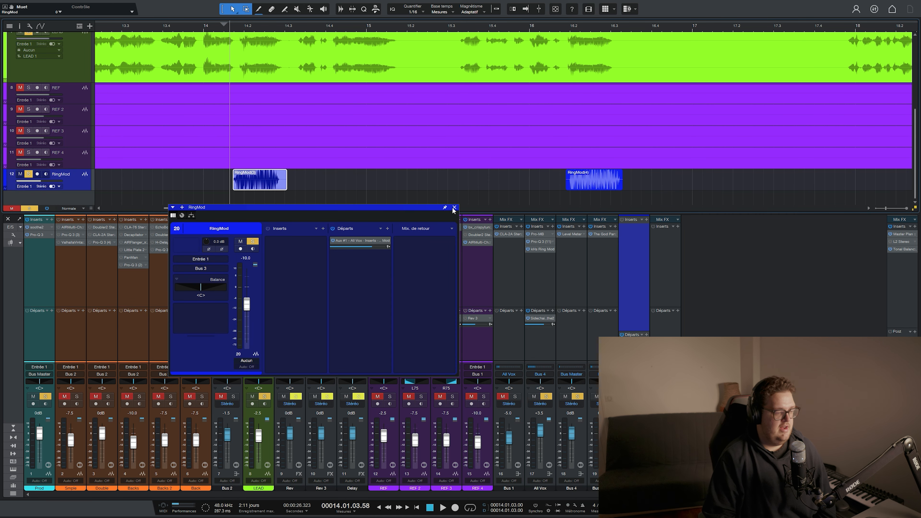
left_click(454, 208)
Step: Reopen All Vox's Ring Mod and examine which channel feeds its sidechain
left_click(534, 249)
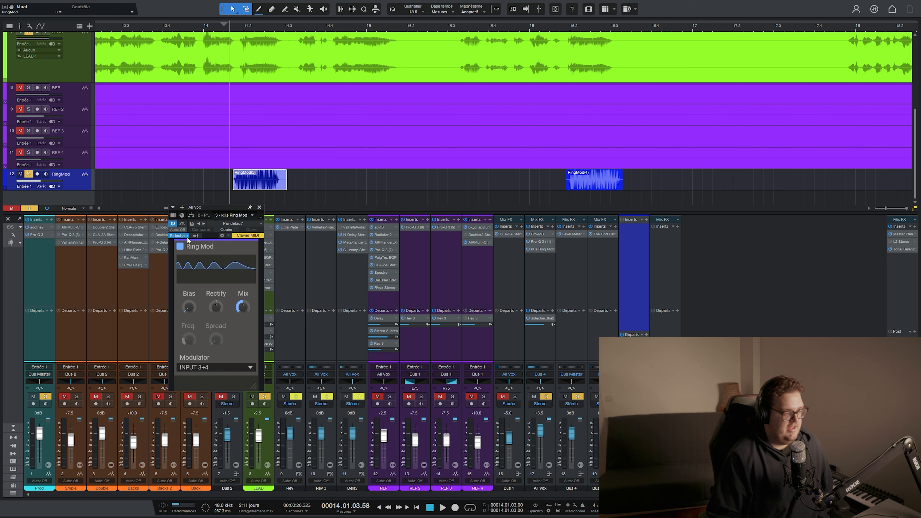
left_click(195, 235)
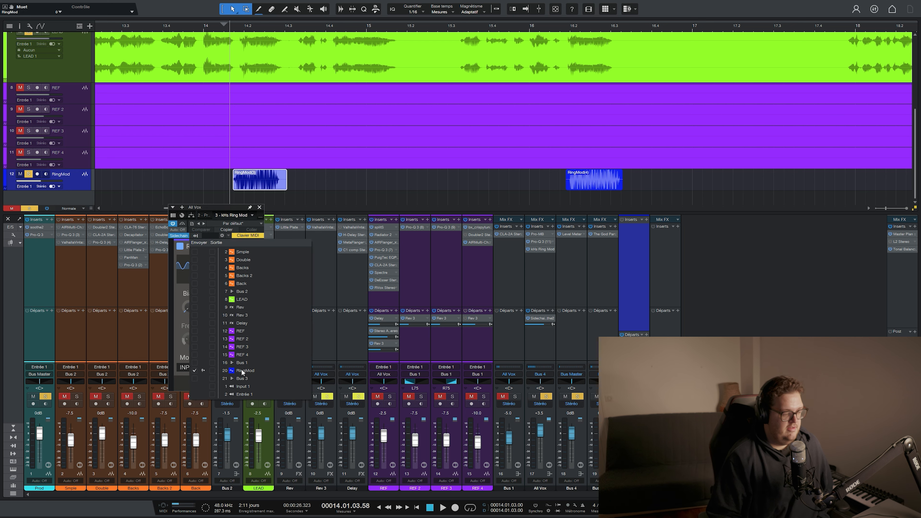
left_click(216, 206)
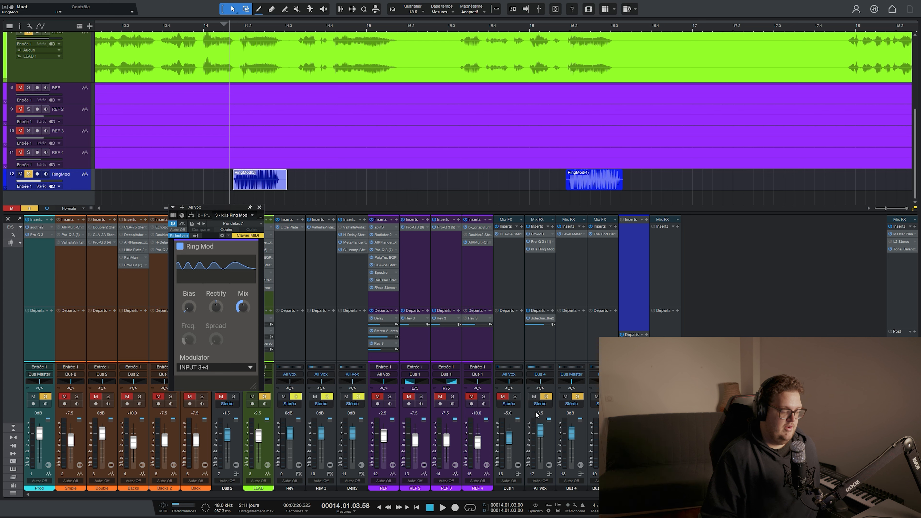
Step: Play the passage from bar 14.1 with All Vox's Ring Mod bypassed and again with it active
left_click(529, 249)
key("space")
key("space")
left_click(529, 249)
key("space")
key("space")
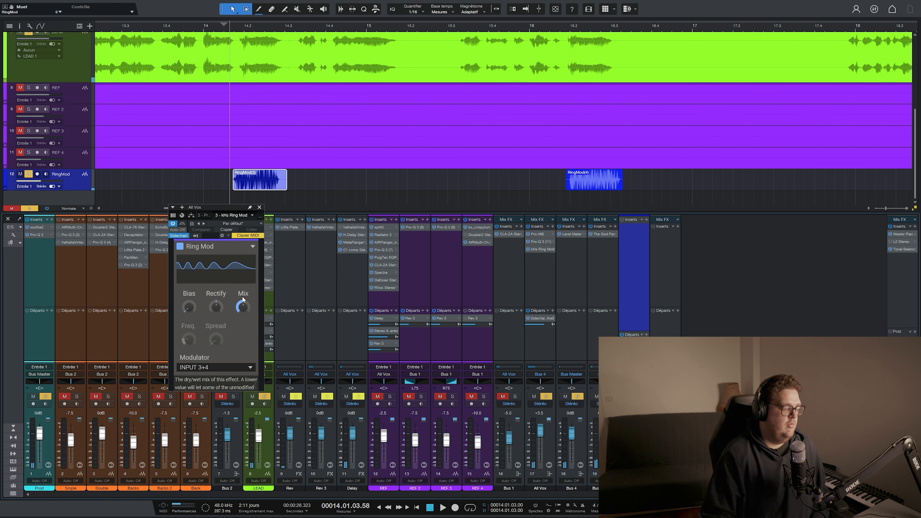
Step: Choose INPUT 3+4 as Ring Mod's modulator, and check the RingMod channel's send and output routing
left_click(202, 368)
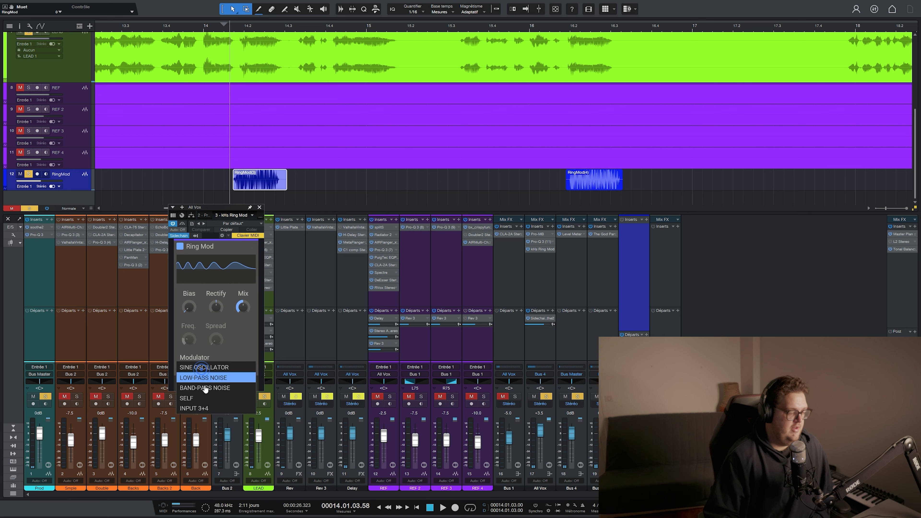
left_click(194, 409)
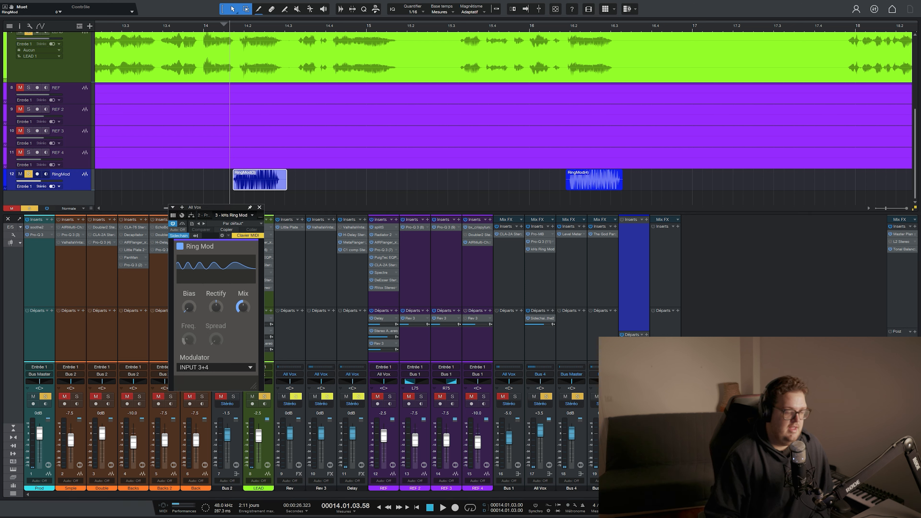
double_click(630, 296)
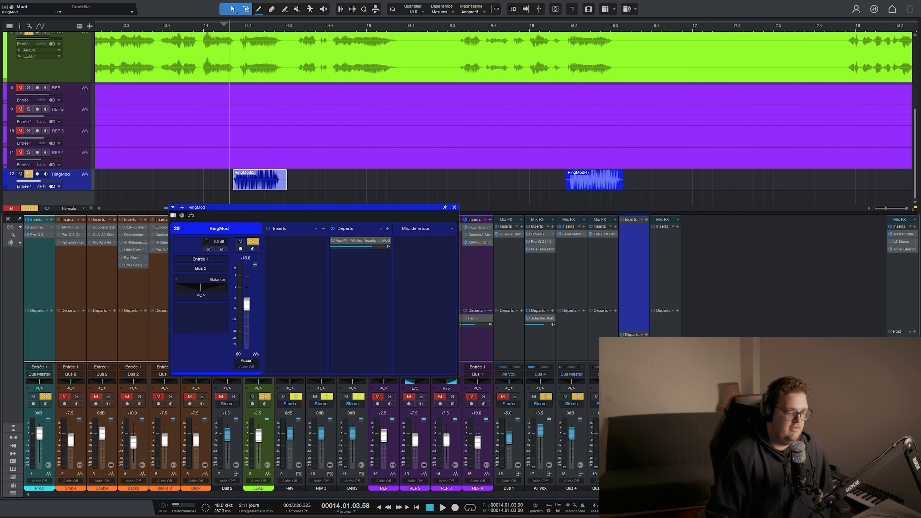
left_click(454, 207)
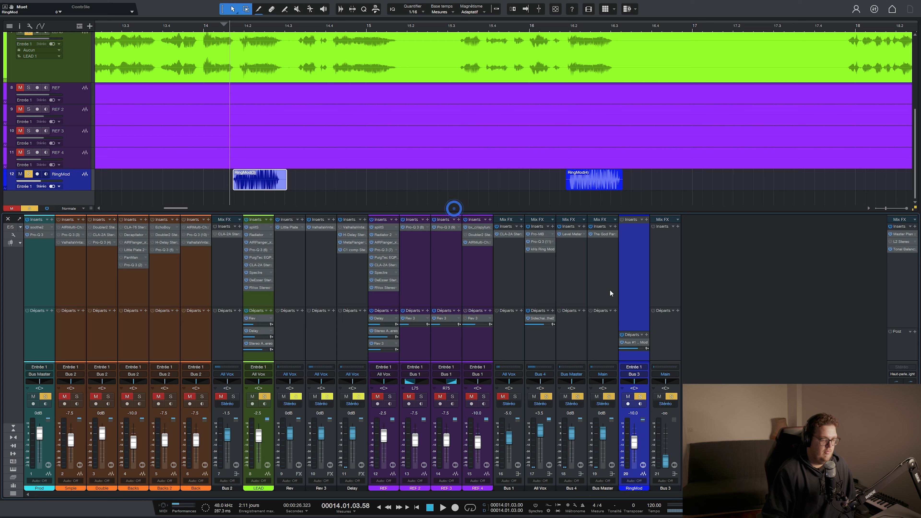
Step: Clear all solos and mutes, solo only the RingMod track, and play it
left_click(630, 296)
left_click(29, 209)
left_click(11, 208)
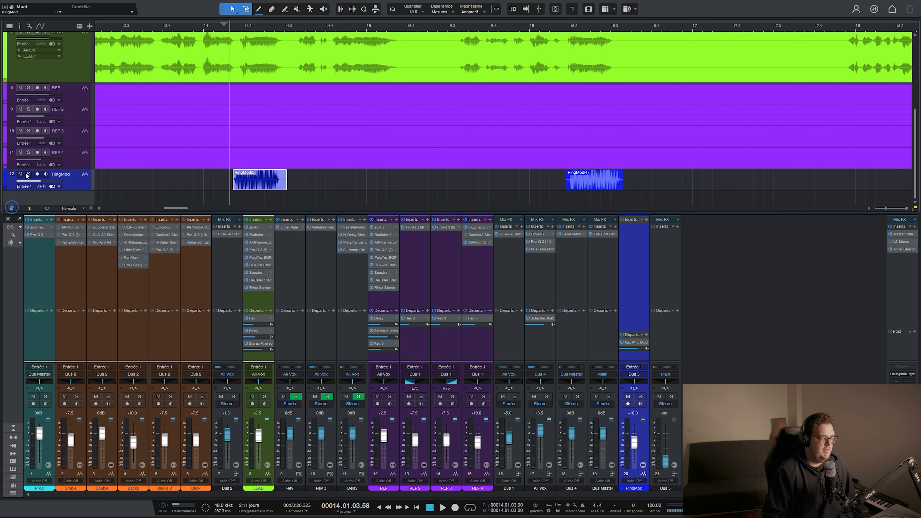
left_click(28, 175)
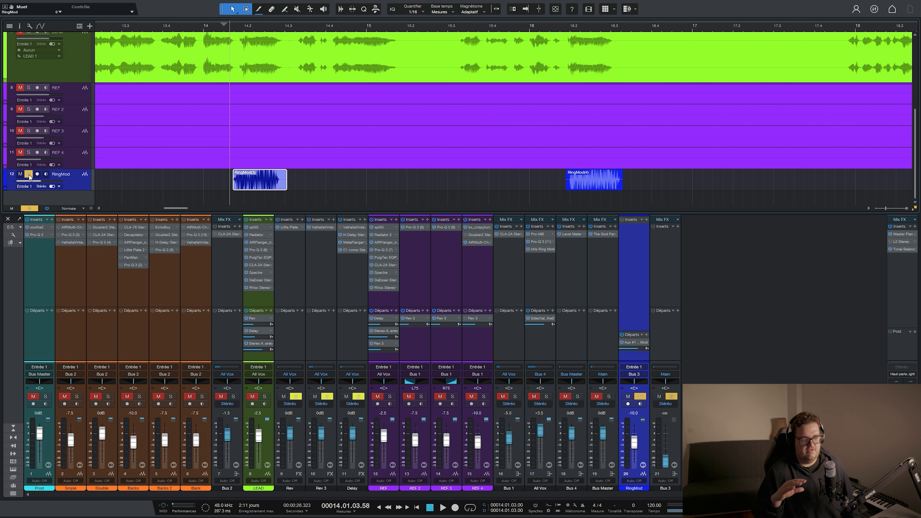
key("space")
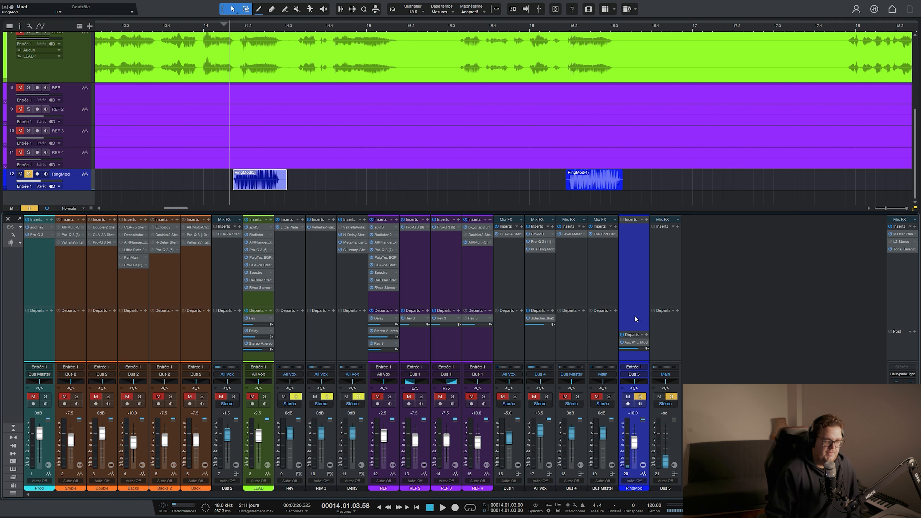
Step: Point out the Bus 3 and RingMod channels, and unmute and solo LEAD alongside RingMod
left_click(662, 263)
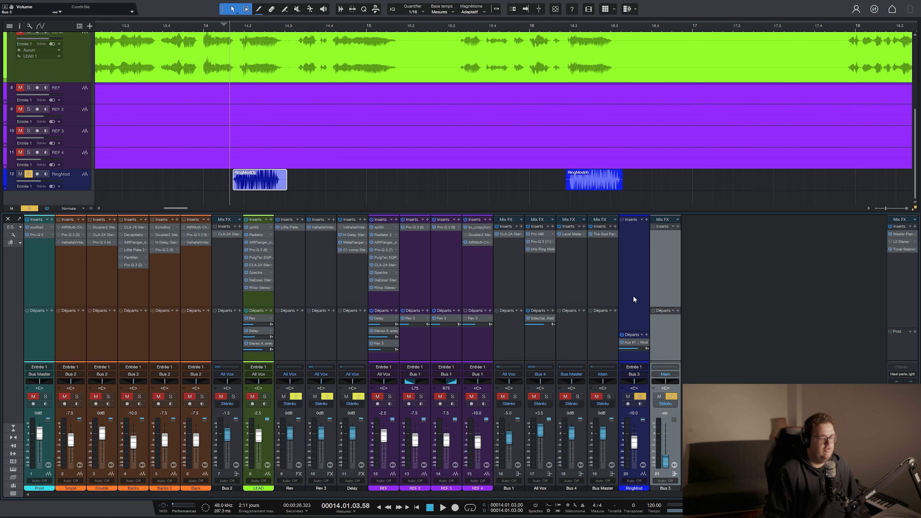
left_click(634, 268)
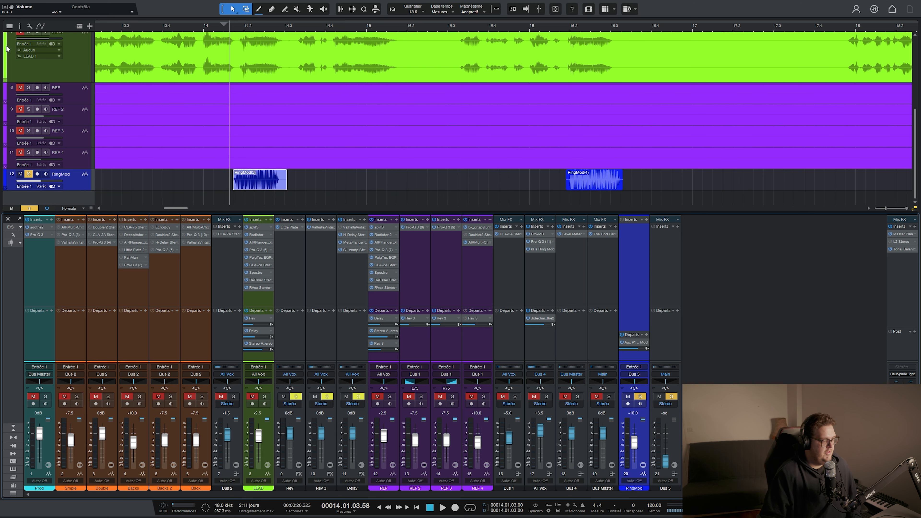
left_click(19, 25)
left_click(19, 26)
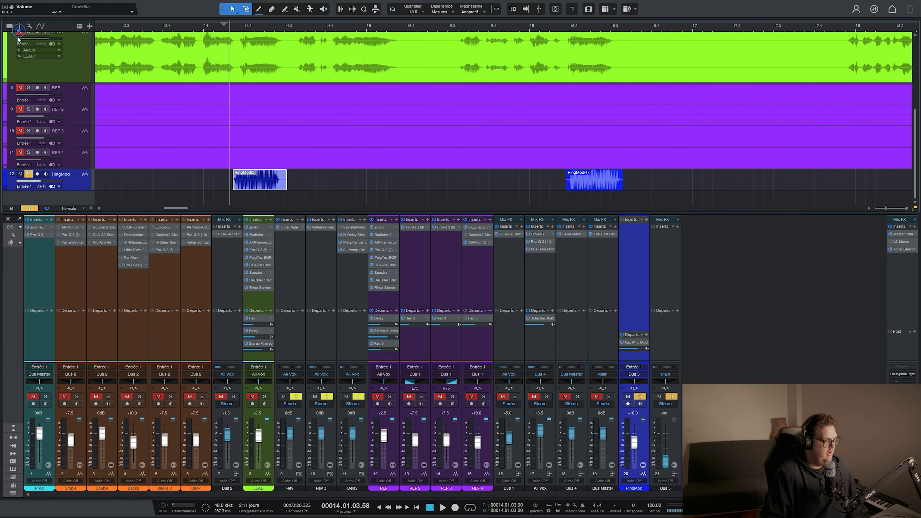
left_click(18, 36)
left_click(19, 34)
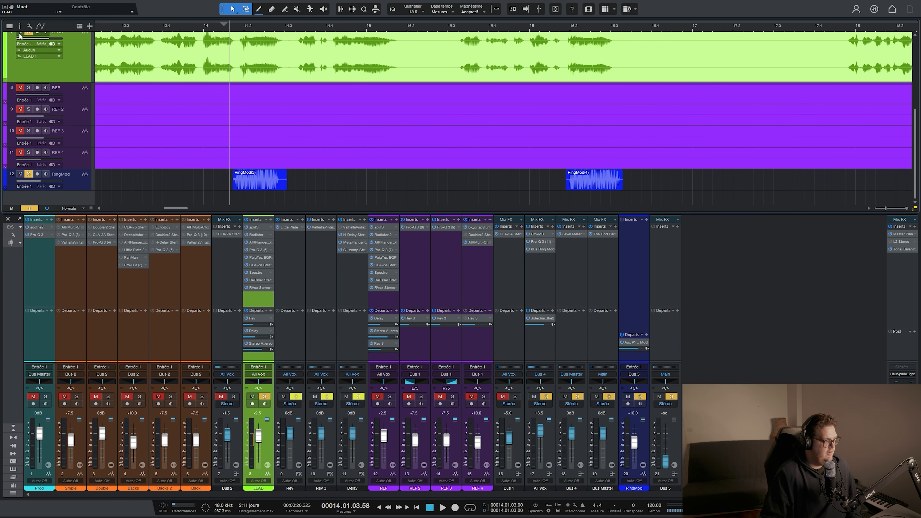
Step: Try RingMod's volume at -15 dB and at 0 dB while playing the passage from bar 14.1
left_click(635, 441)
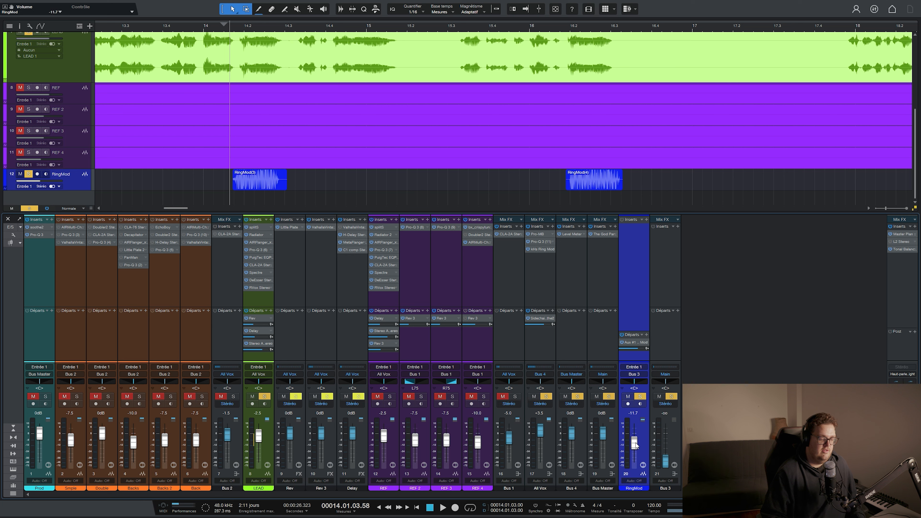
left_click_drag(635, 445, 635, 449)
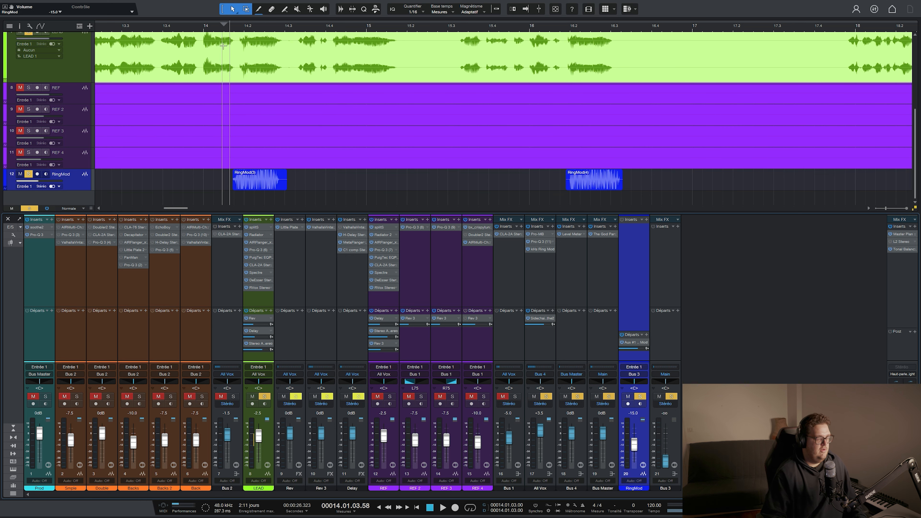
key("space")
key("space")
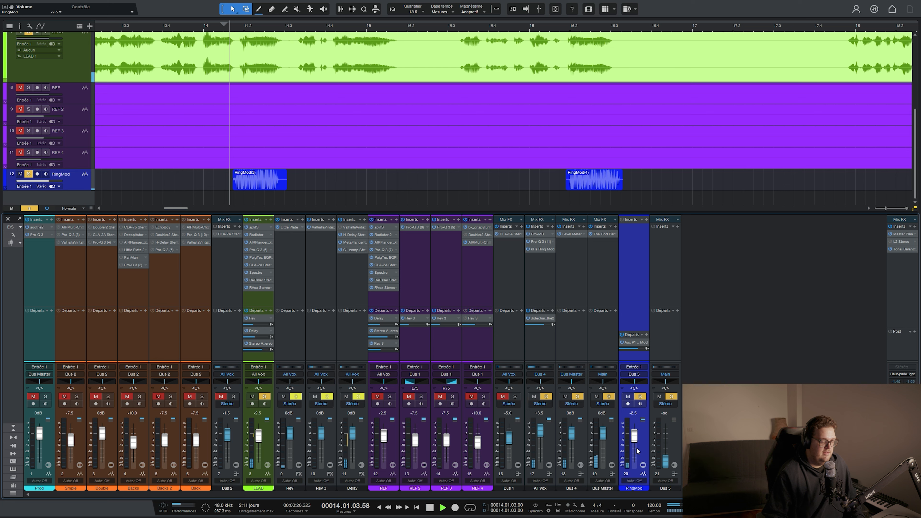
scroll(637, 450, "up", 5)
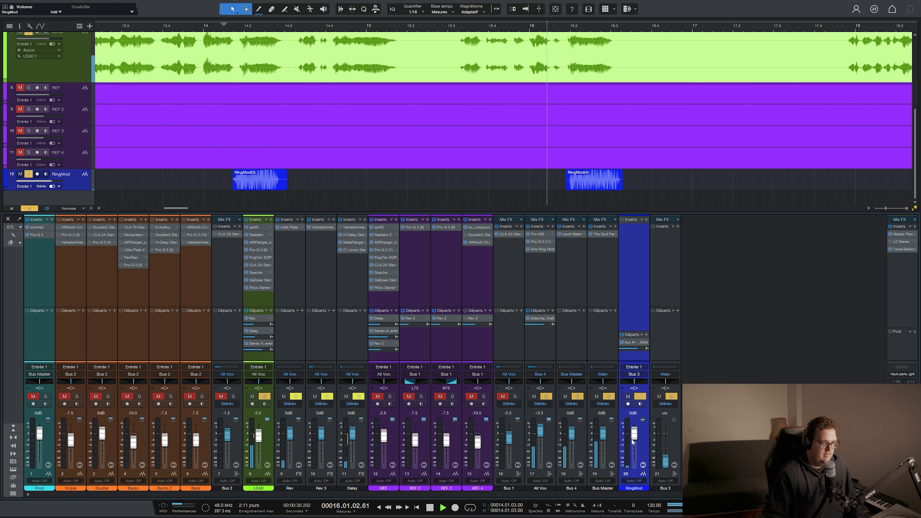
key("space")
Step: Set RingMod's volume to -10 dB and play the passage around its two clips
scroll(633, 440, "down", 8)
scroll(634, 439, "down", 8)
scroll(634, 440, "down", 2)
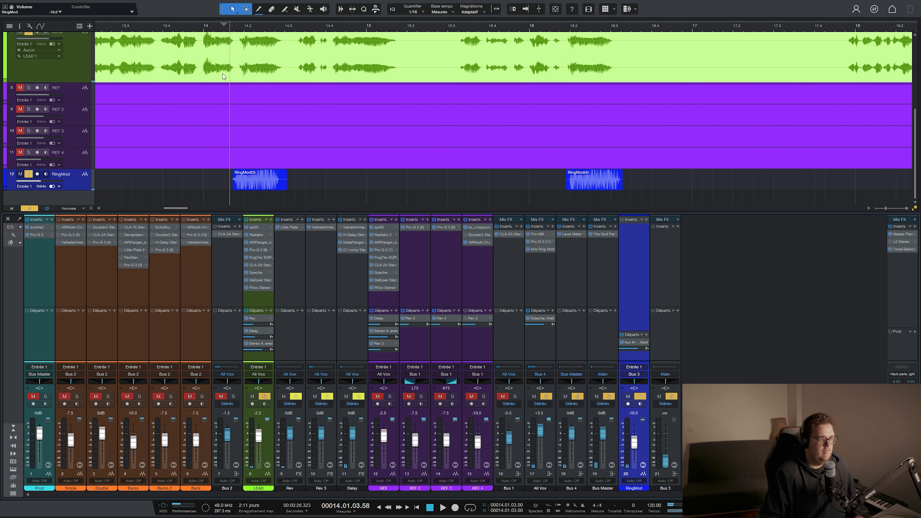
key("space")
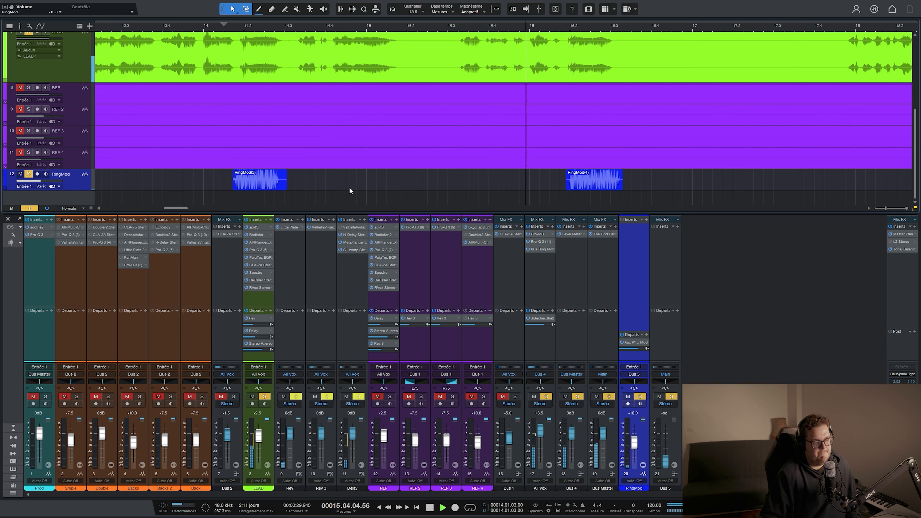
key("space")
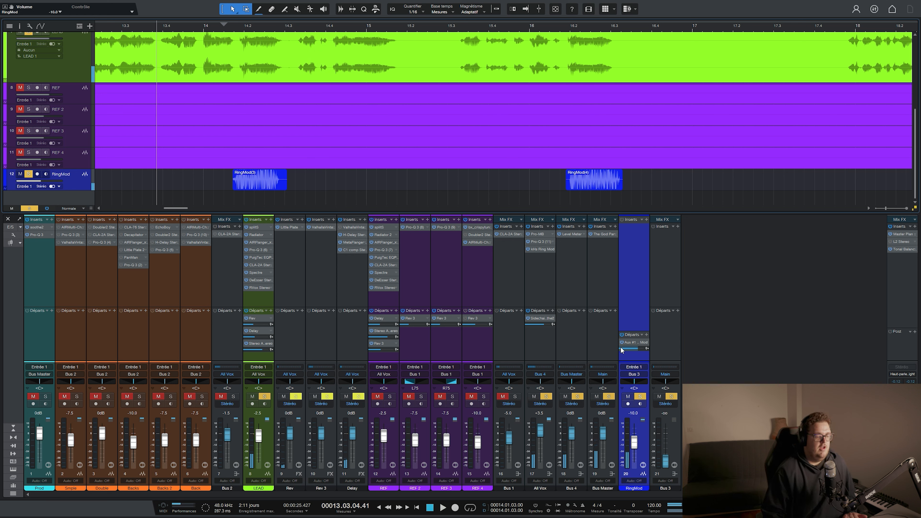
Step: With All Vox's Ring Mod open, set Bus 3's volume to -10 dB and raise it to -4.2 dB during playback
left_click(541, 249)
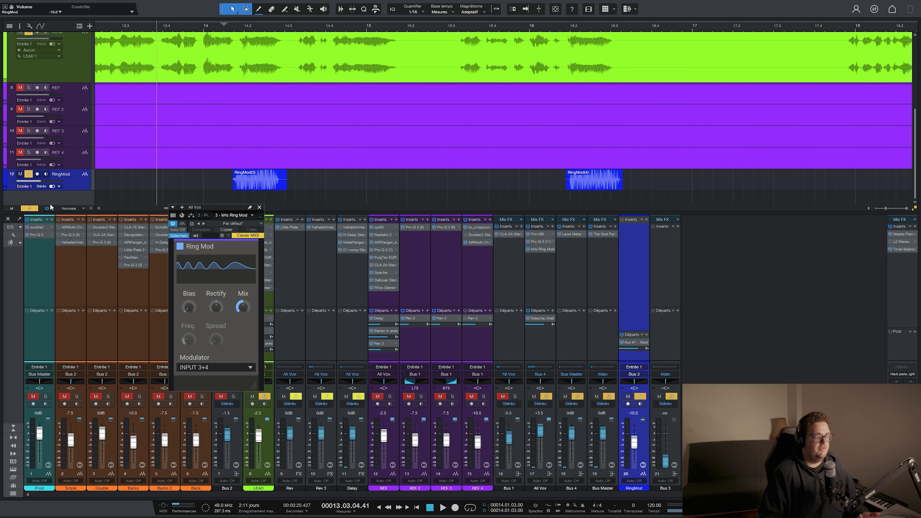
left_click(665, 413)
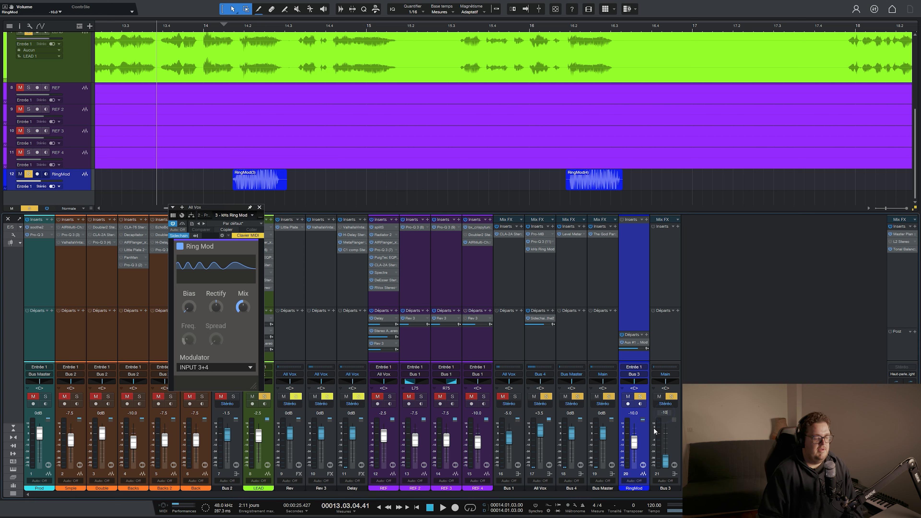
key("space")
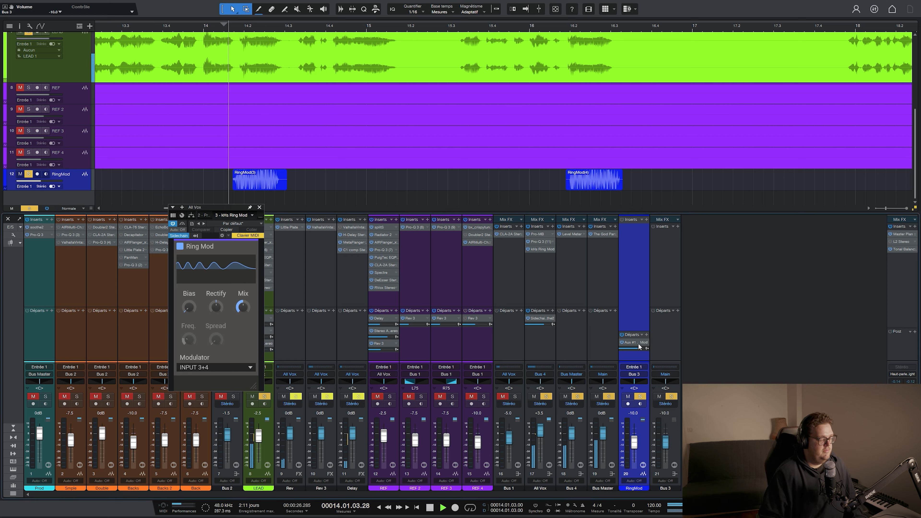
left_click_drag(665, 442, 665, 440)
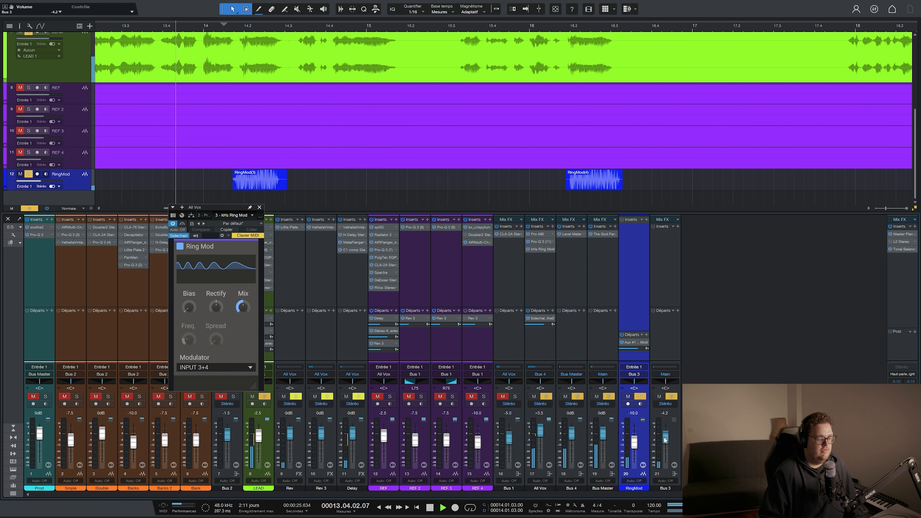
Step: Pull Bus 3's volume all the way down to -∞
scroll(665, 441, "down", 3)
key("space")
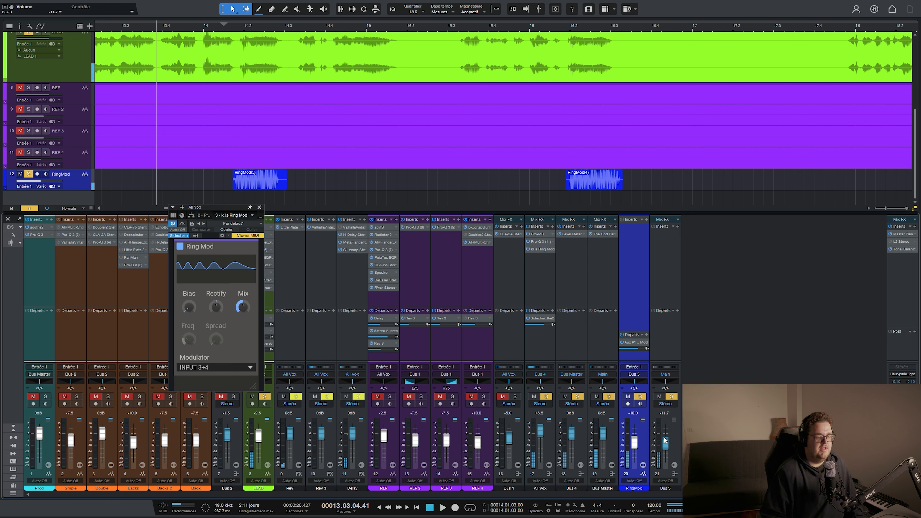
scroll(664, 437, "down", 5)
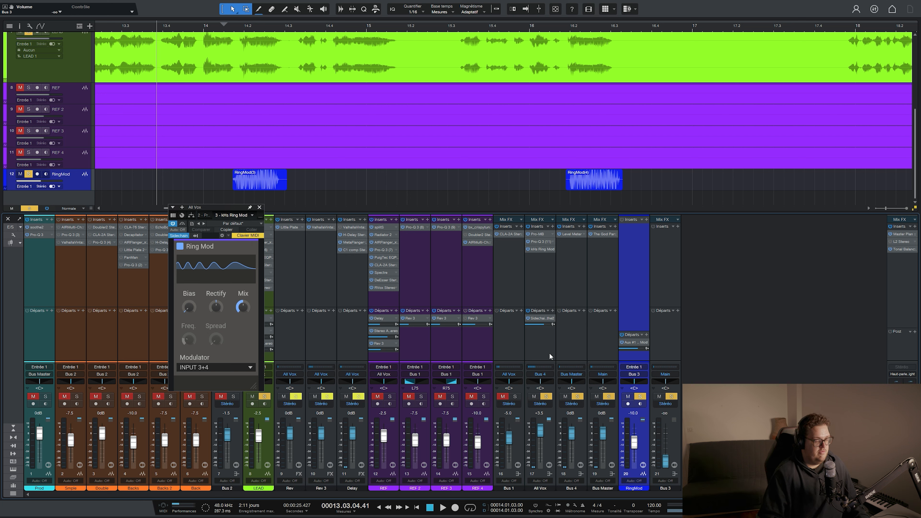
Step: Set RingMod's volume to -7.5 dB during playback and close All Vox's Ring Mod window
key("space")
left_click_drag(634, 439, 633, 438)
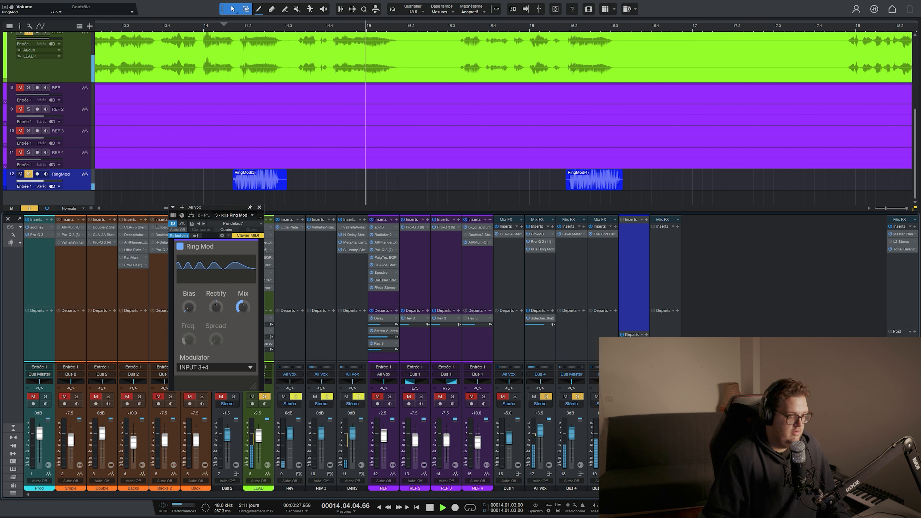
left_click(259, 207)
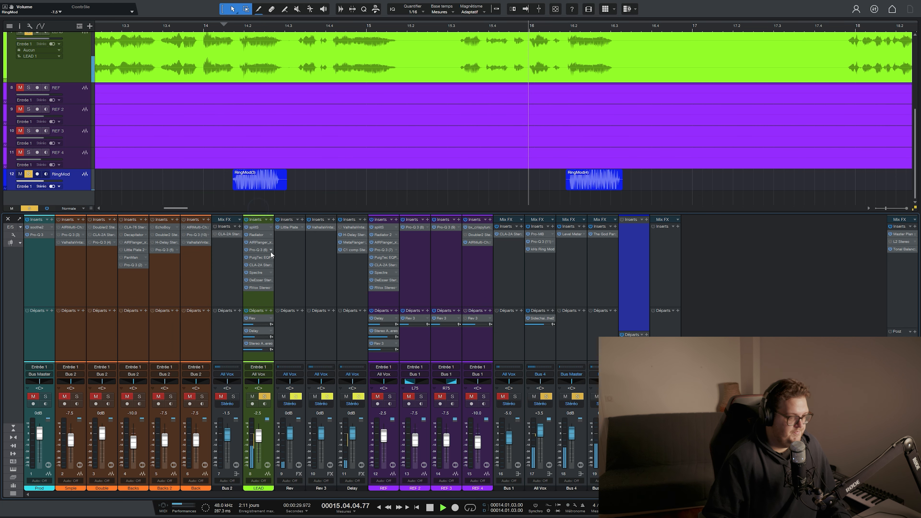
key("space")
Step: Play the LEAD vocal beyond the second RingMod clip to find another passage suited to the ring modulation effect
scroll(515, 26, "down", 8)
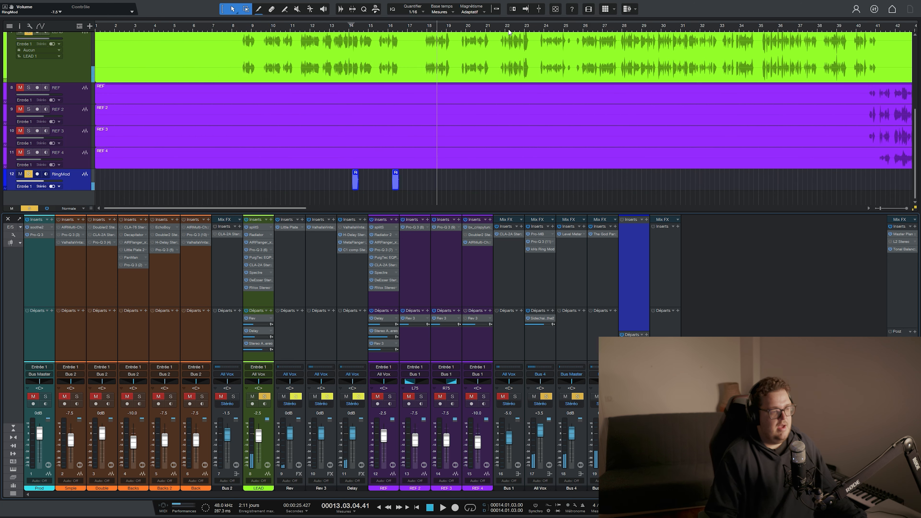
left_click(381, 30)
key("space")
scroll(304, 32, "up", 6)
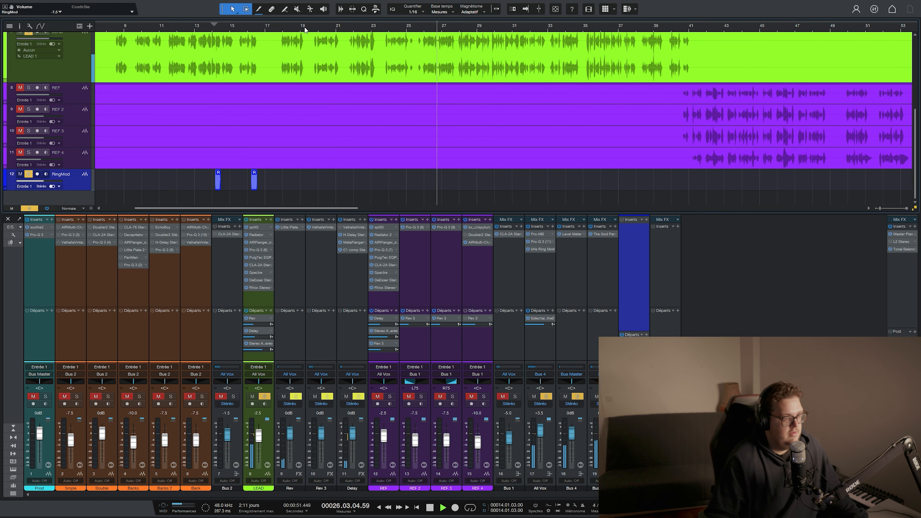
key("space")
Step: Try the second RingMod clip under the LEAD phrase at about bar 27.2 and play that passage
left_click_drag(187, 181, 663, 183)
left_click(645, 26)
scroll(646, 28, "up", 8)
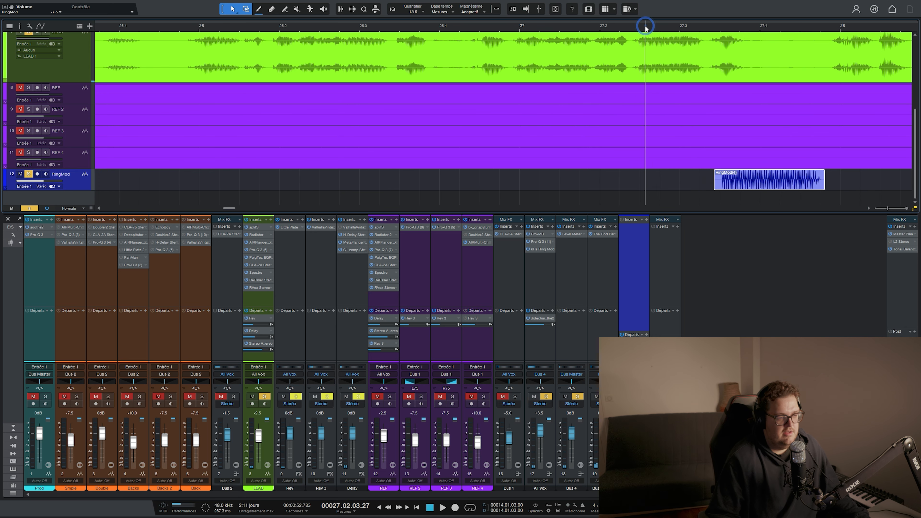
left_click_drag(676, 179, 674, 179)
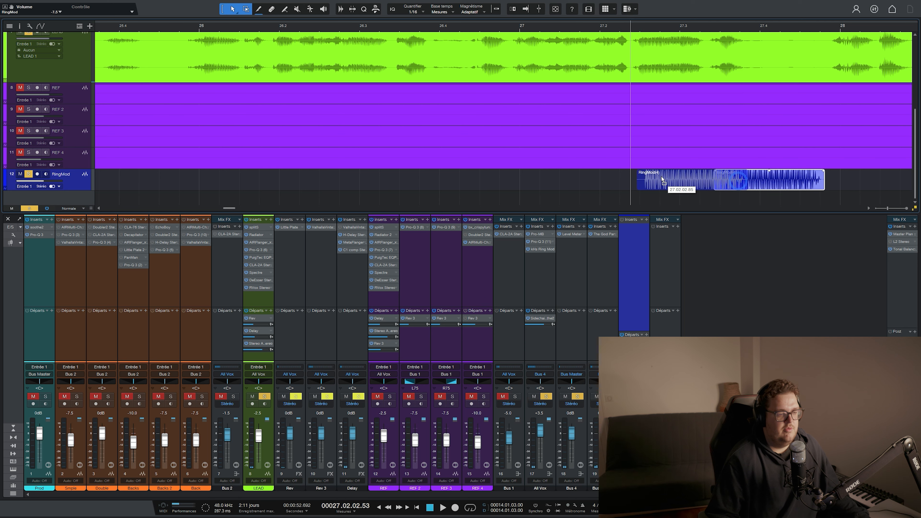
left_click(183, 25)
key("space")
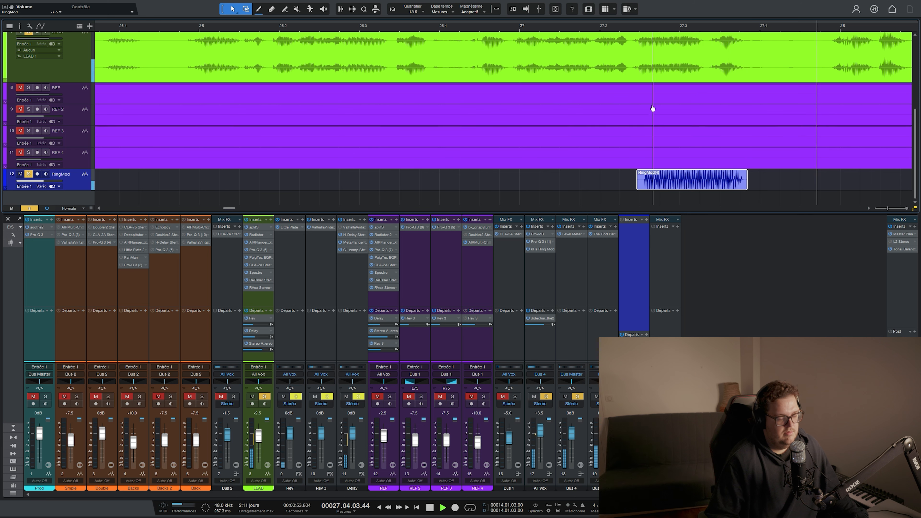
Step: Unmute Prod and set All Vox's volume to +3.7 dB while the vocal plays
scroll(638, 22, "down", 5)
scroll(640, 21, "down", 8)
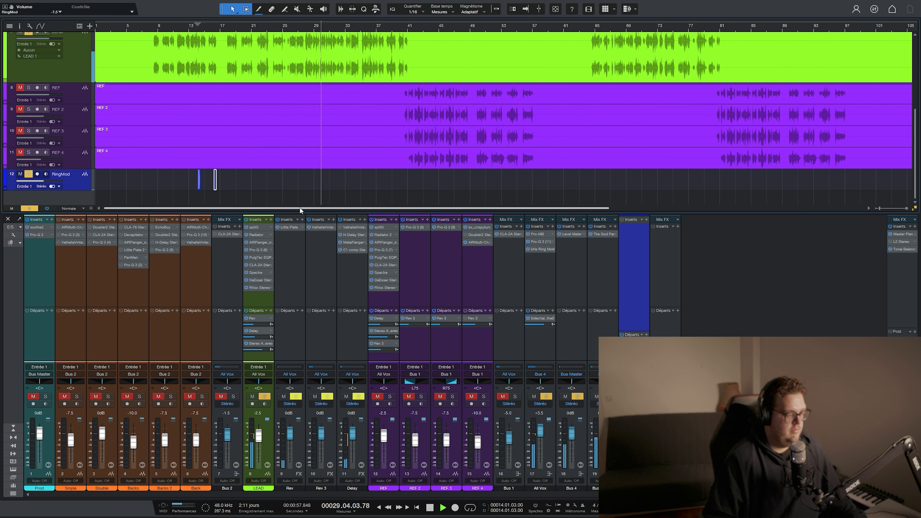
left_click(33, 397)
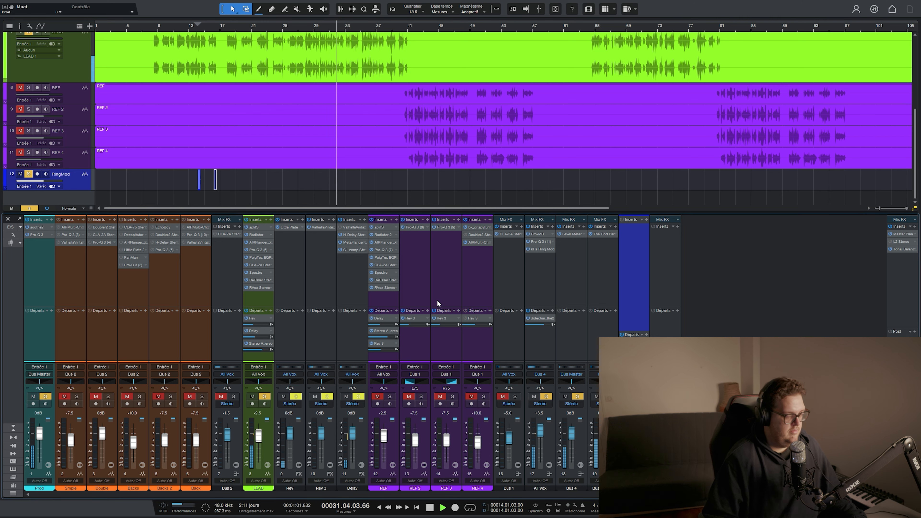
left_click_drag(541, 430, 541, 430)
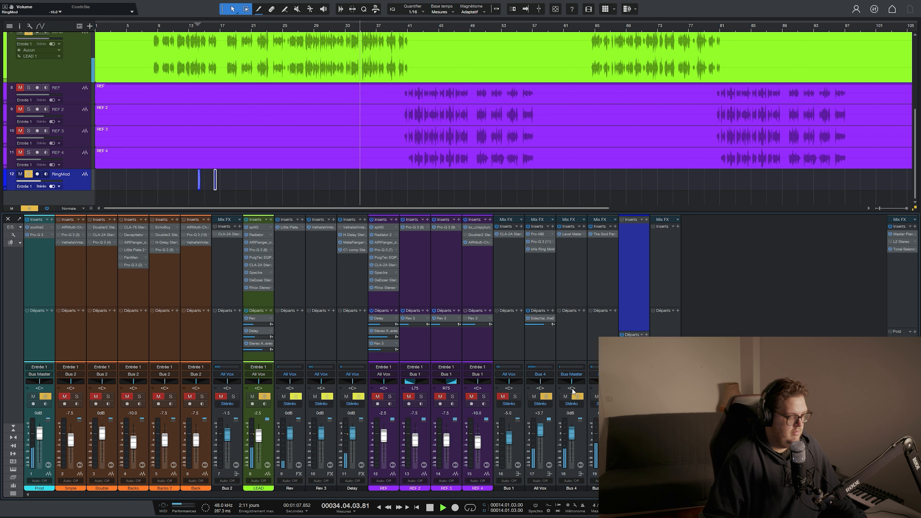
key("space")
Step: Solo the Double track with the playhead in bar 17, and mute Prod
scroll(263, 159, "up", 5)
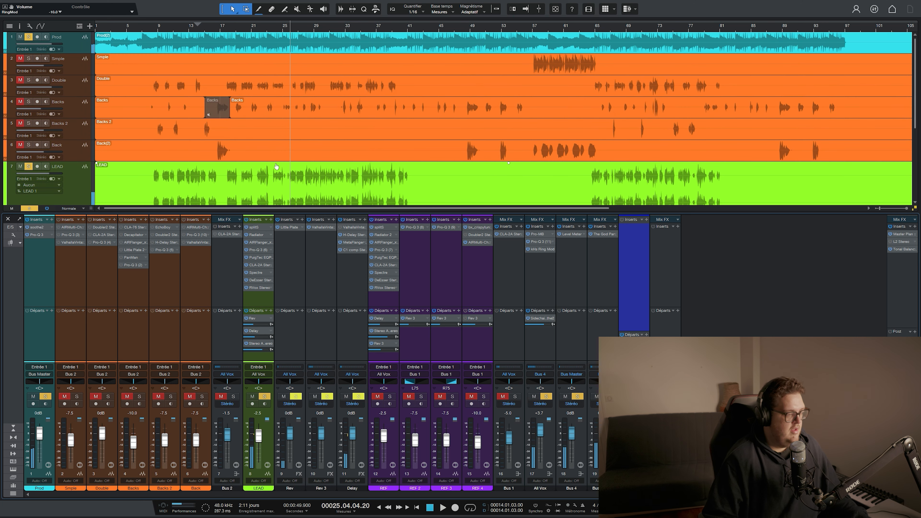
left_click(226, 27)
left_click(27, 80)
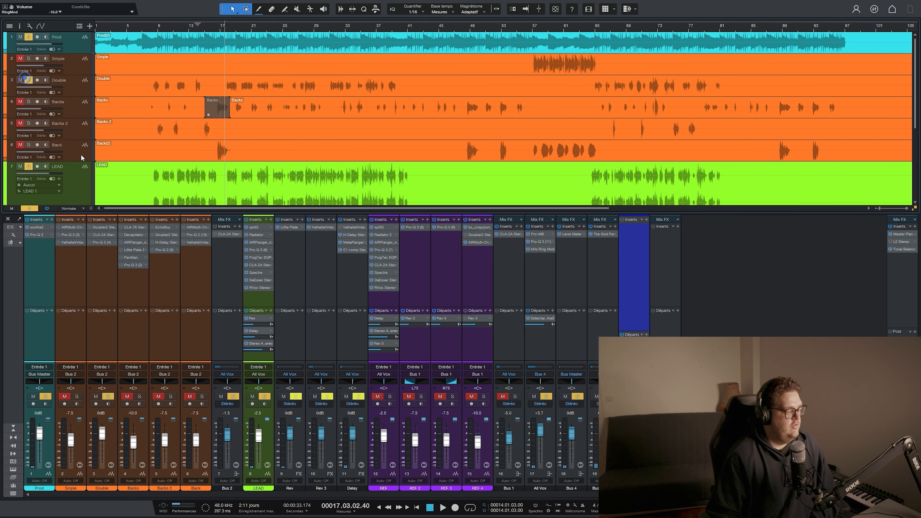
left_click(98, 272)
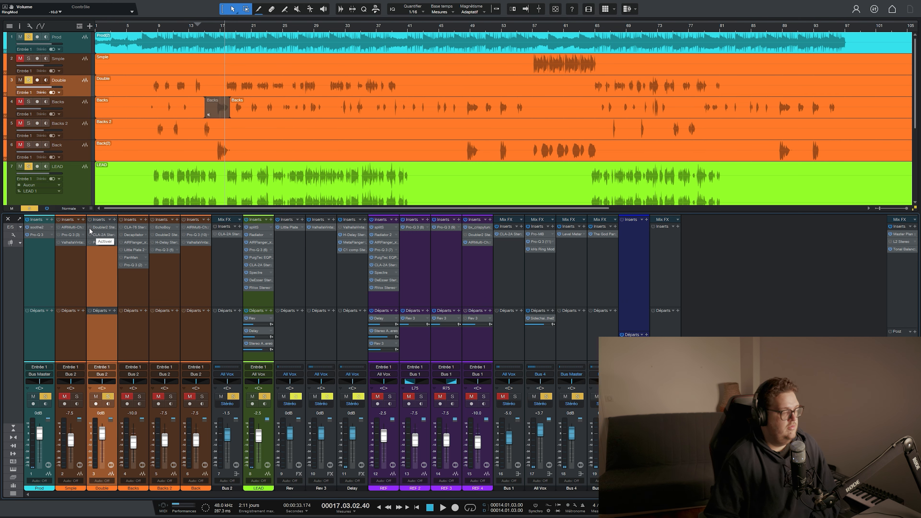
left_click(33, 397)
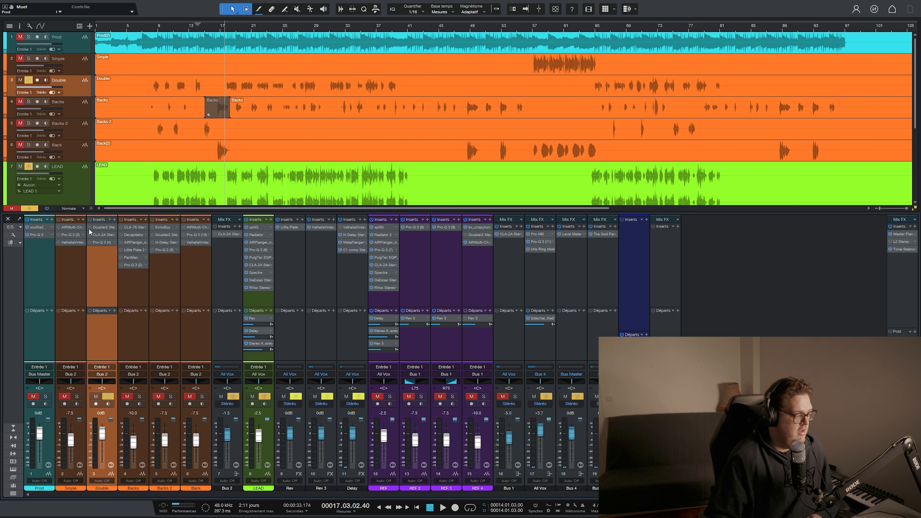
Step: Activate and open Double's Doubler2 Stereo, mute LEAD, and play the Double track through the effect
left_click(101, 228)
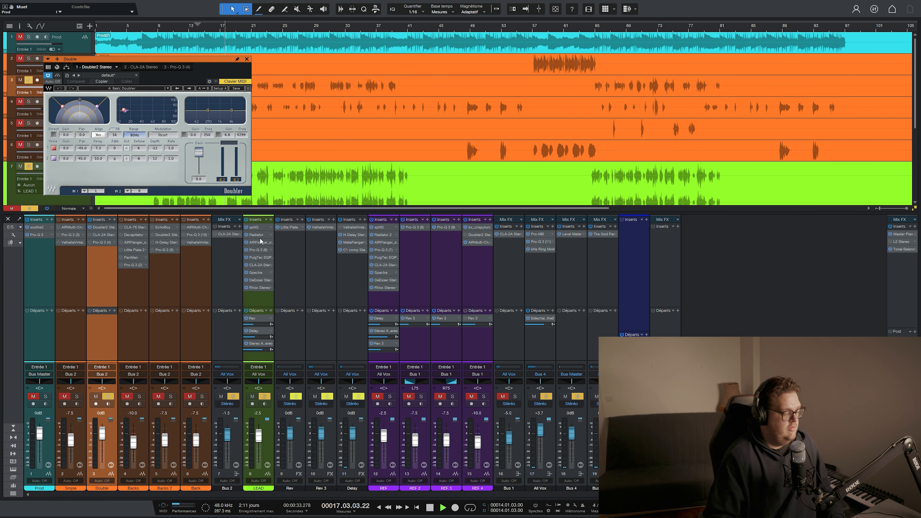
left_click(253, 396)
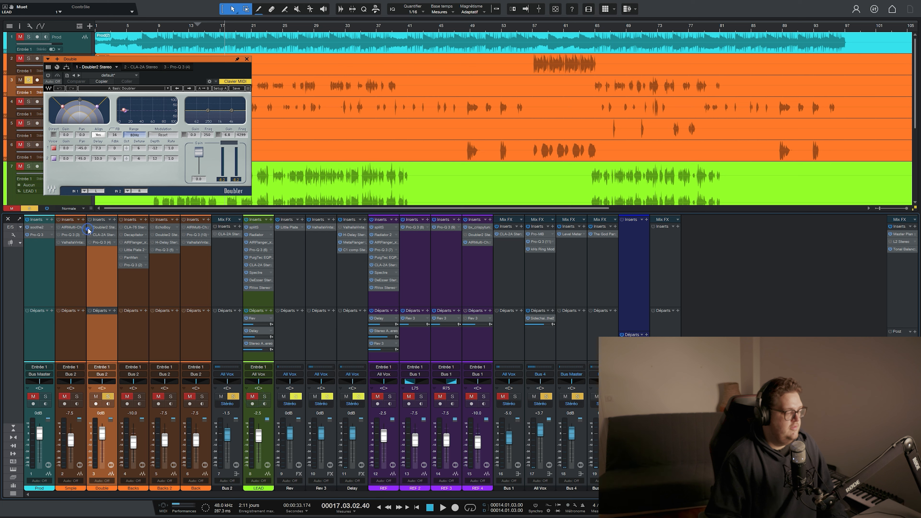
left_click_drag(186, 61, 367, 240)
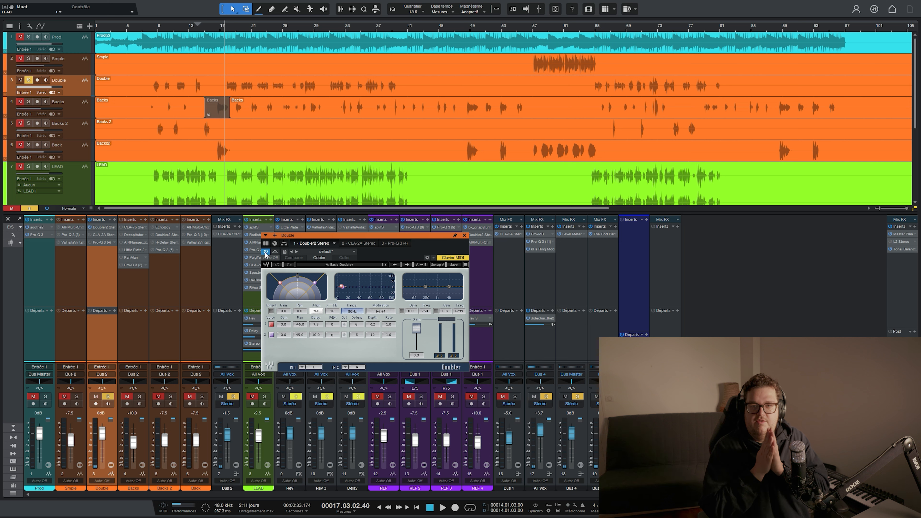
key("space")
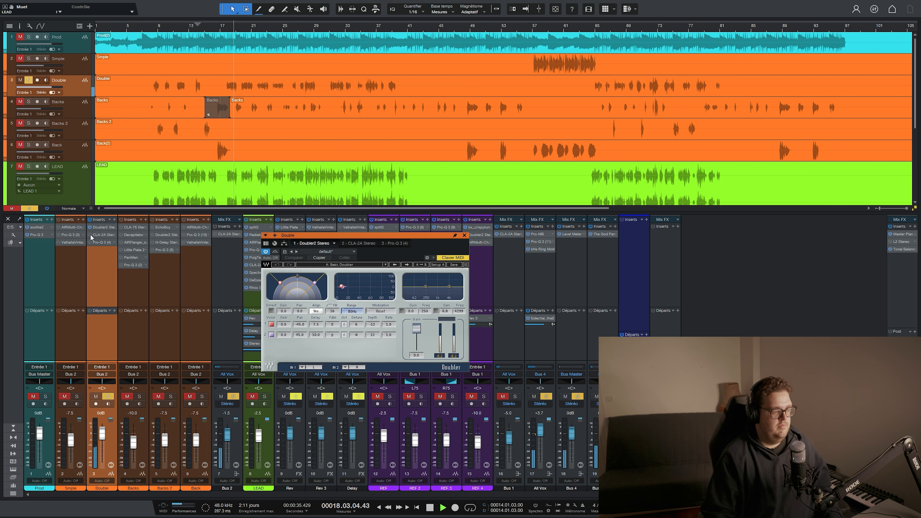
Step: Activate and open Double's CLA-2A Stereo and play the track to check the compression
left_click(103, 235)
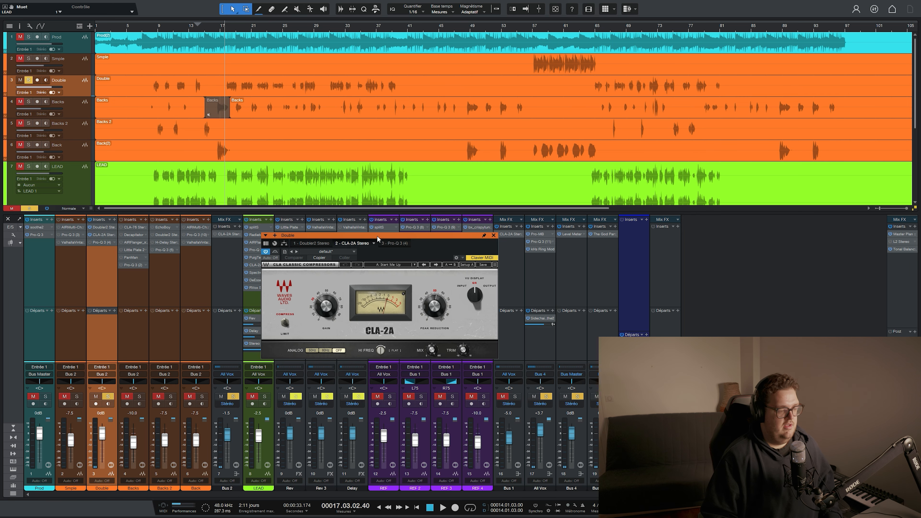
left_click_drag(376, 235, 286, 184)
key("space")
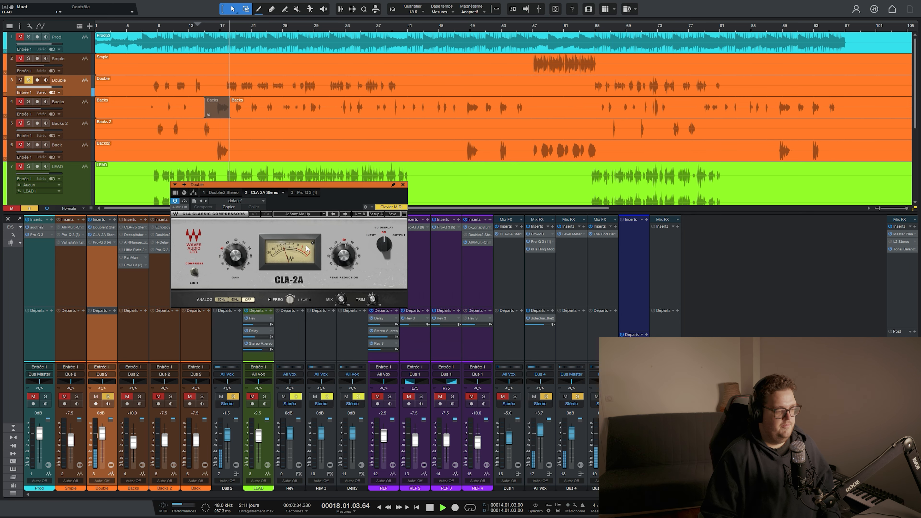
key("space")
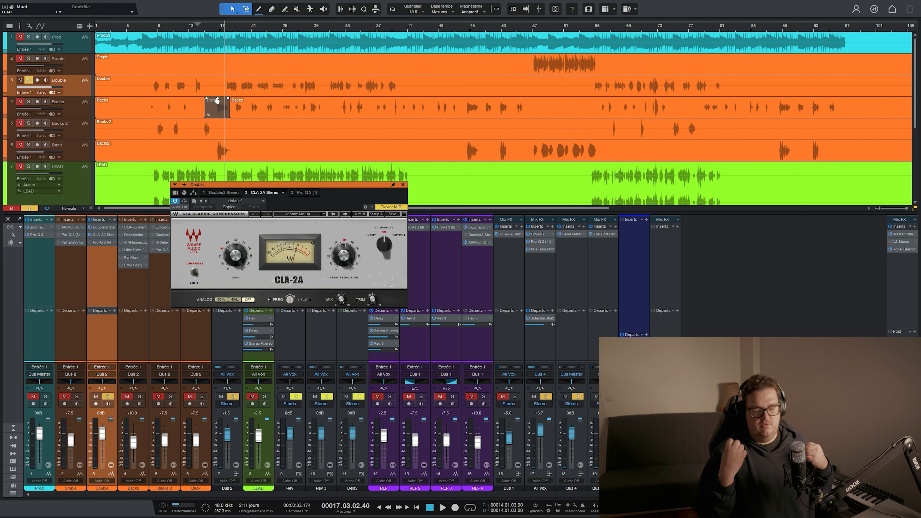
Step: In Double's Pro-Q 3, lower the low shelf's gain to about -5.5 dB during playback and close the equalizer
left_click(97, 242)
key("space")
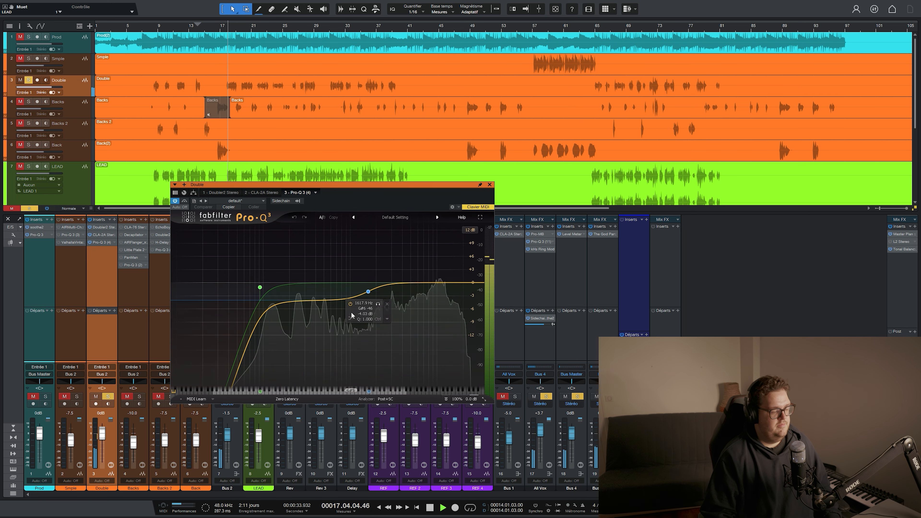
left_click_drag(368, 291, 369, 295)
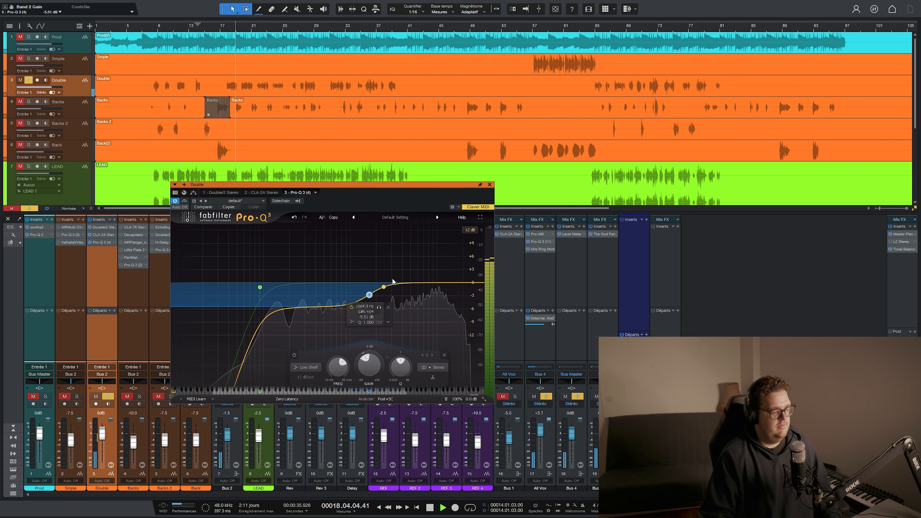
key("space")
left_click(490, 185)
Step: Unmute LEAD and Prod to play them together with the Double track
left_click(256, 398)
key("space")
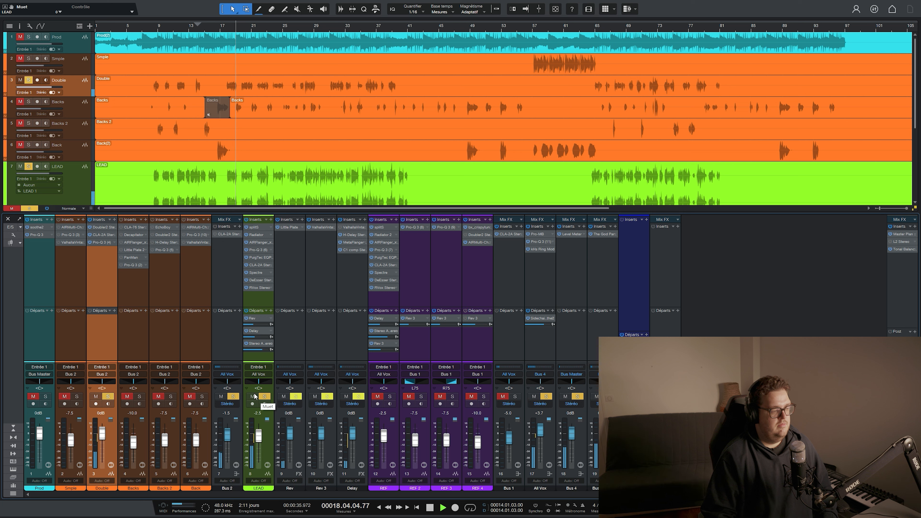
left_click(33, 396)
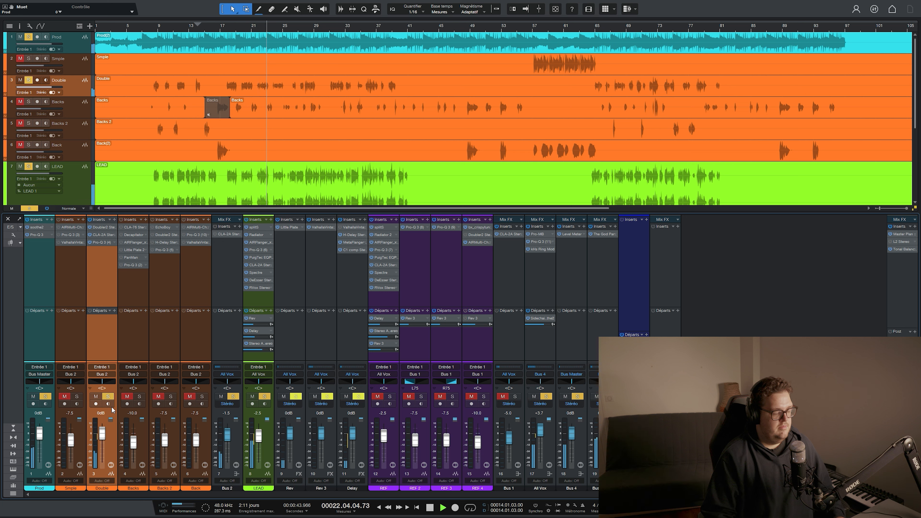
Step: Set the gain of Double's CLA-2A to about 34.5 during playback and close the compressor
left_click(99, 235)
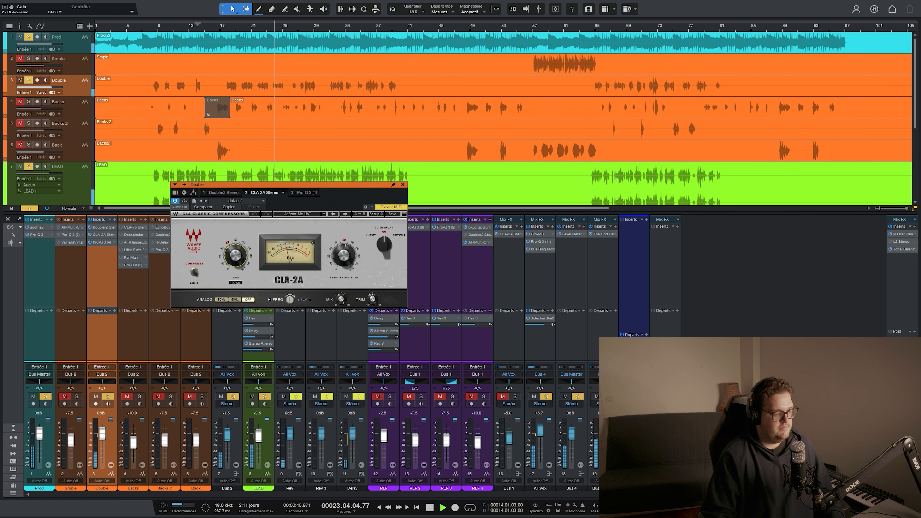
left_click_drag(229, 265, 228, 267)
key("space")
left_click(403, 184)
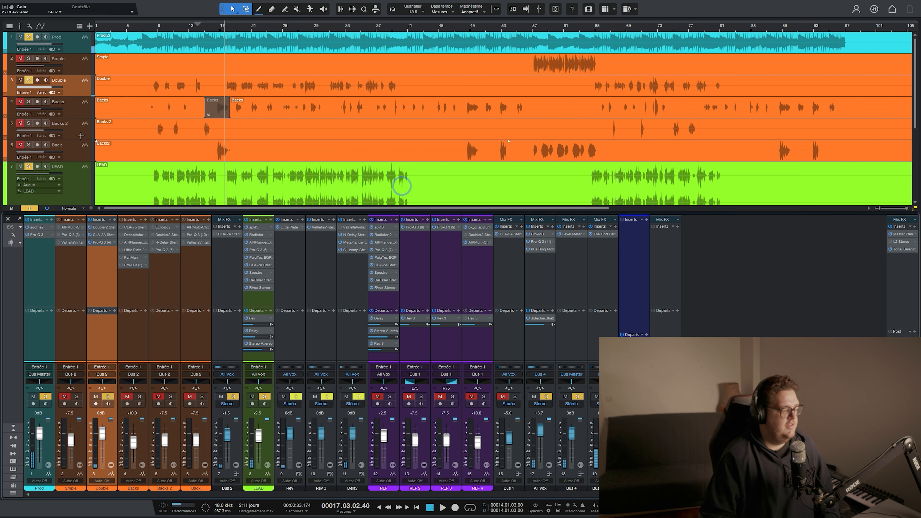
Step: Clear the existing solos and solo only the Backs track
left_click(28, 102)
left_click(137, 305)
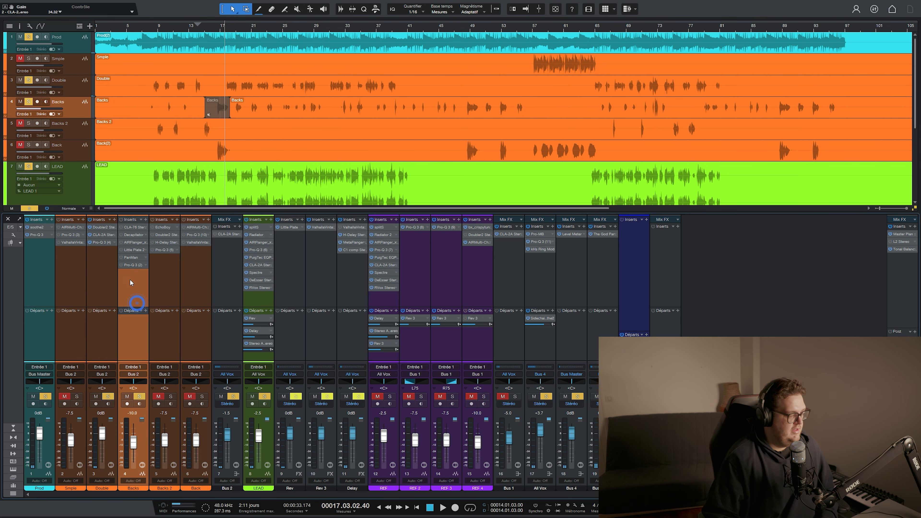
left_click(29, 209)
left_click(28, 102)
scroll(223, 27, "up", 6)
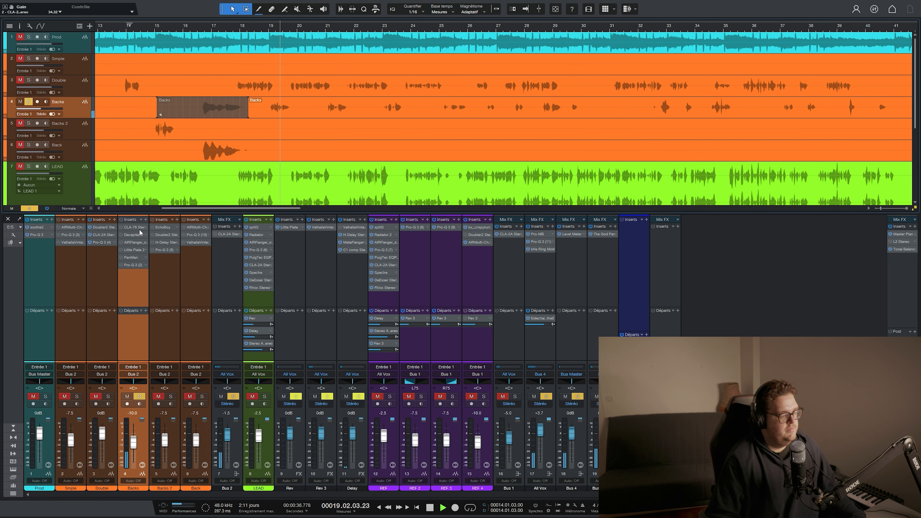
Step: Activate and open Backs' CLA-76 Stereo during playback, and close its window
double_click(124, 227)
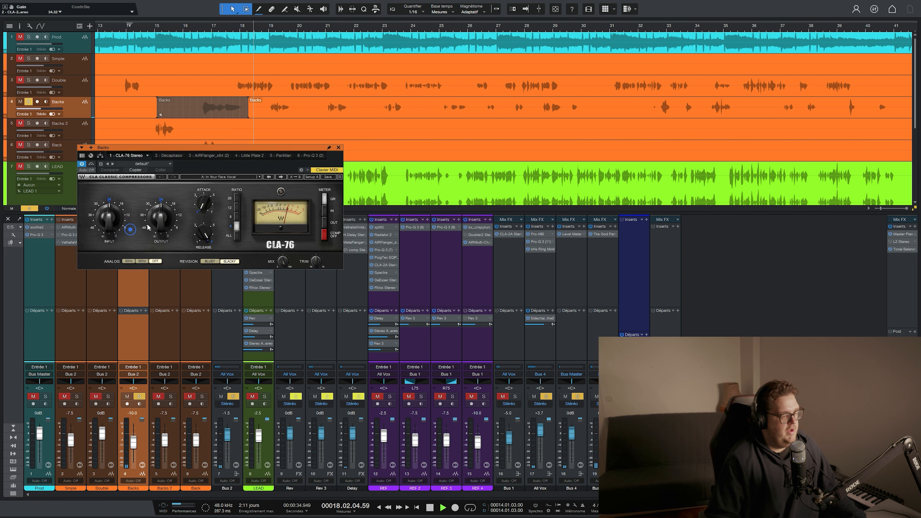
left_click(339, 148)
key("space")
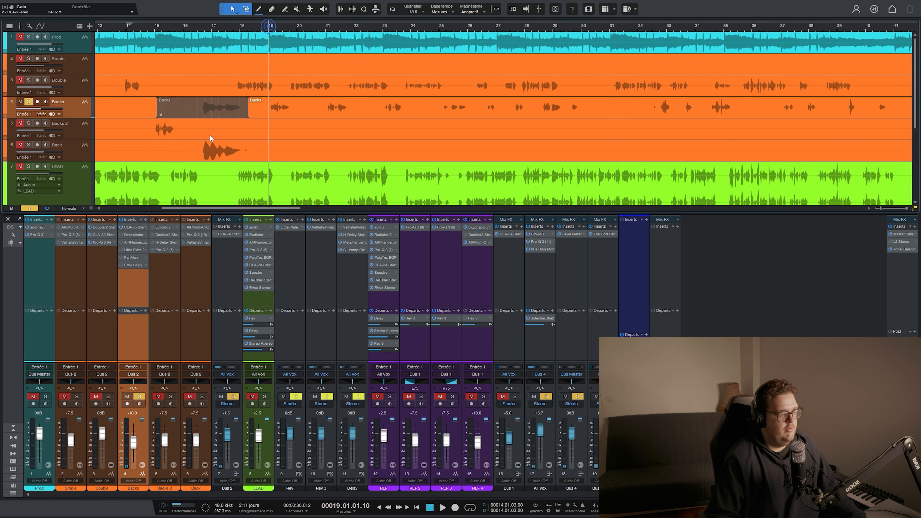
Step: Open Backs' Decapitator, play the vocal from bar 19 through it, and close its window
left_click(134, 235)
key("space")
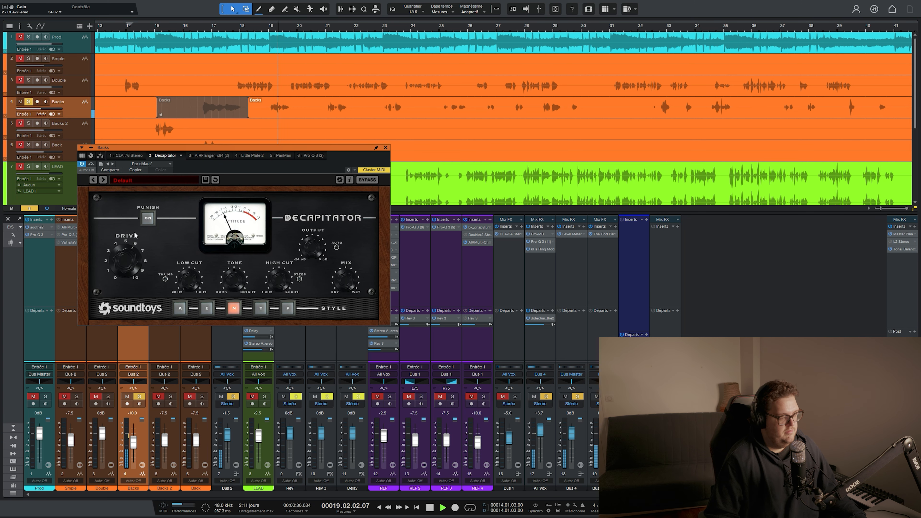
key("space")
left_click(384, 148)
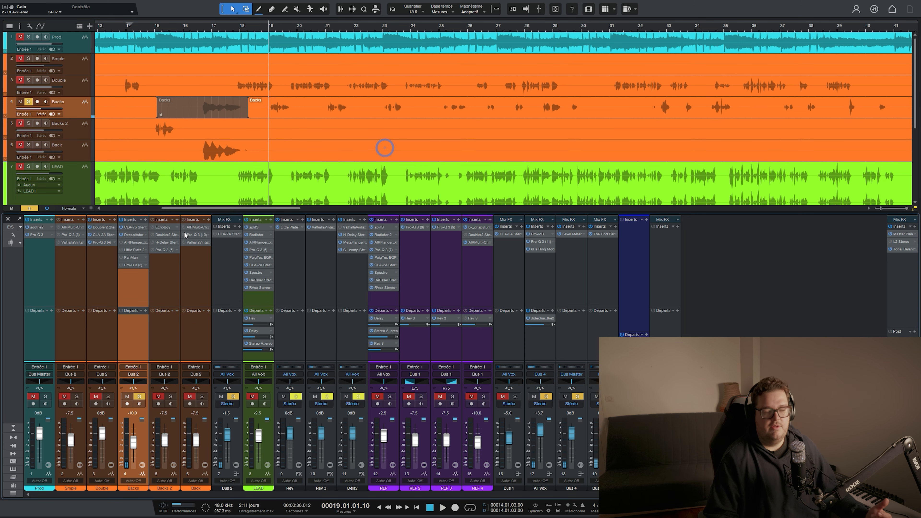
Step: Activate Backs' AIRFlanger and Little Plate, play the vocal from bar 19 through them, and close the plate's window
left_click(133, 242)
key("space")
key("space")
left_click(300, 108)
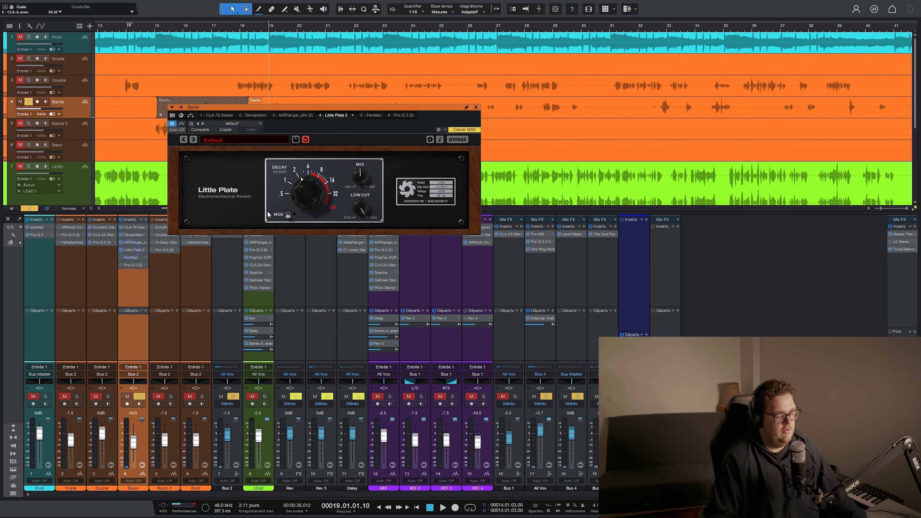
key("space")
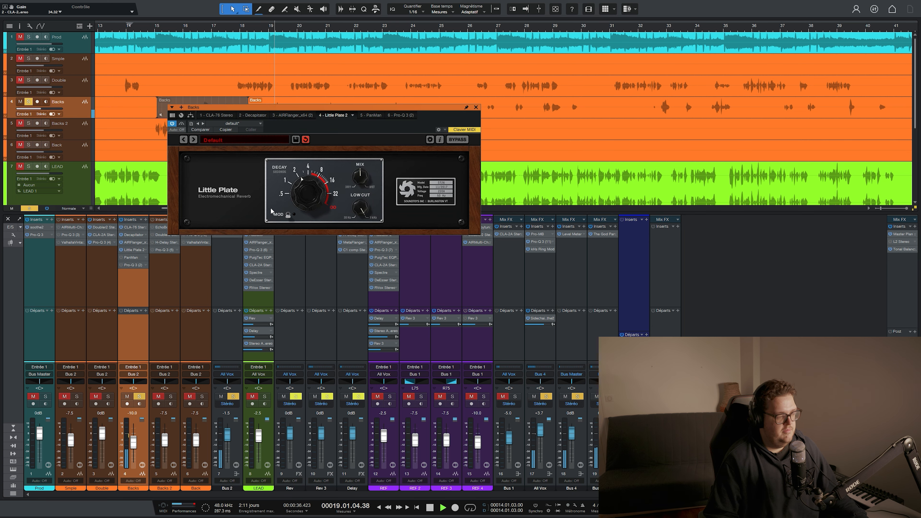
left_click(475, 107)
key("space")
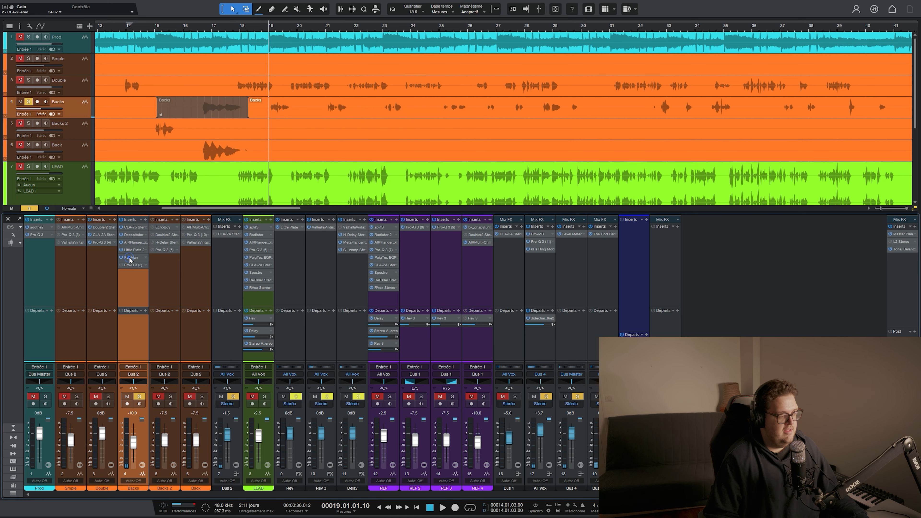
Step: Play Backs through PanMan from bar 19, set the band 2 gain of its Pro-Q 3 to -5.26 dB, and close the equalizer
left_click(130, 258)
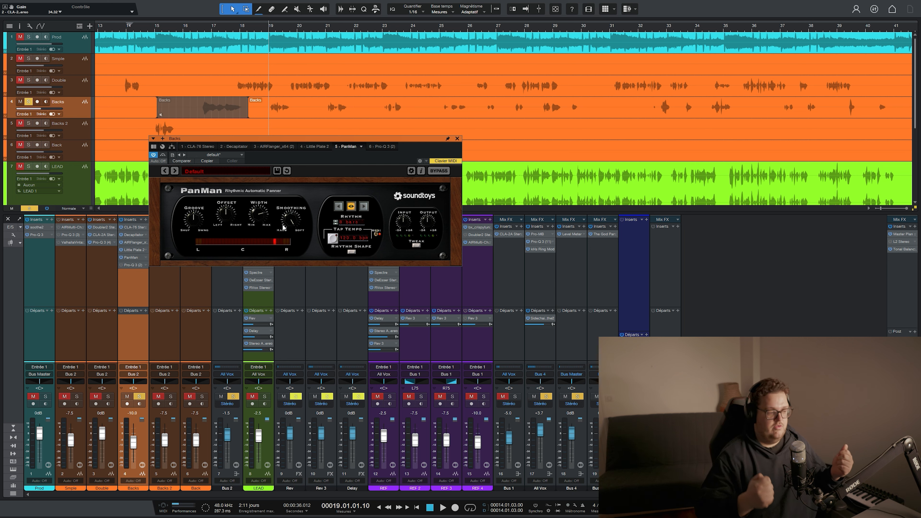
key("space")
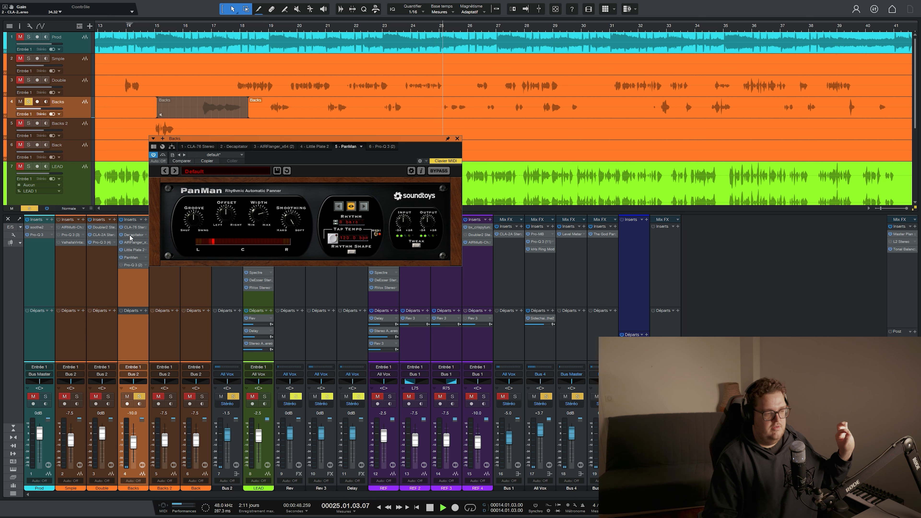
left_click(133, 264)
left_click_drag(345, 248, 343, 248)
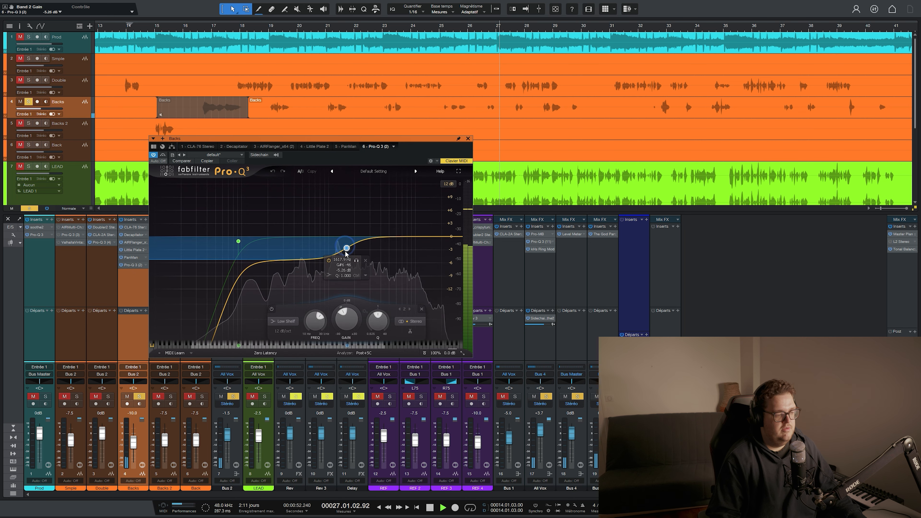
left_click(468, 138)
Step: Bring LEAD and Double back in alongside Backs during playback and set Backs' level to about -8.8 dB
left_click(253, 396)
key("space")
left_click(96, 396)
key("space")
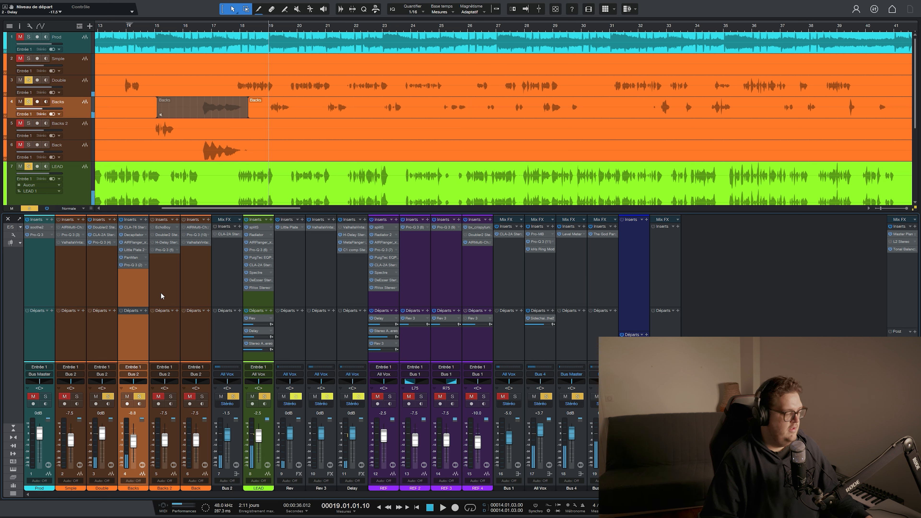
Step: Clear the existing solos, solo and select the Backs 2 track, and play it from just before bar 15
left_click(152, 23)
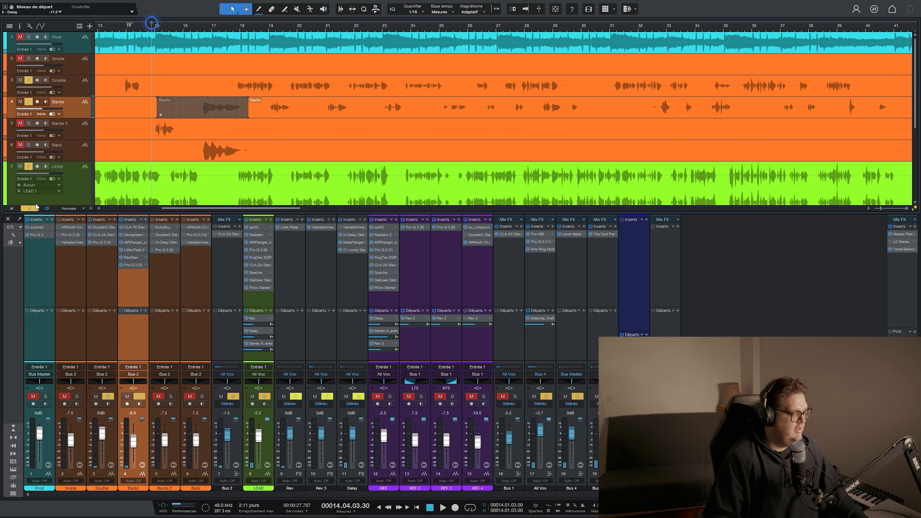
left_click(29, 208)
left_click(29, 123)
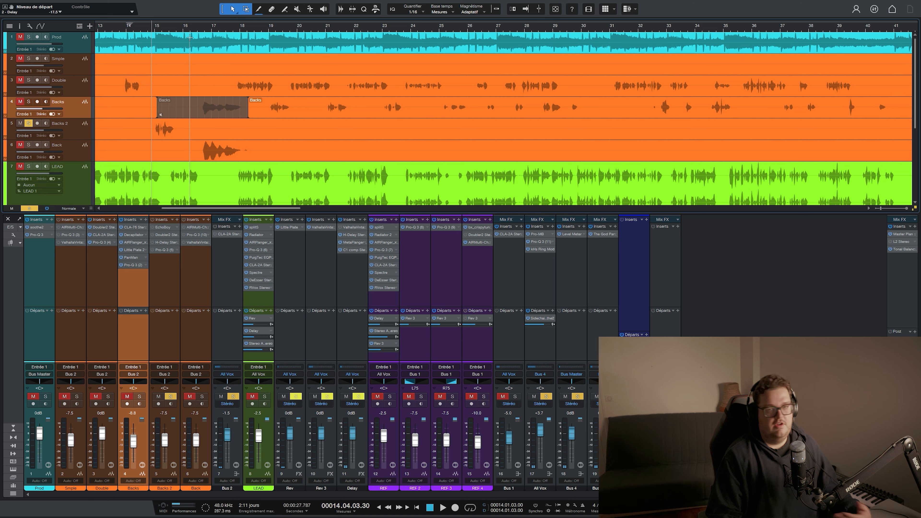
scroll(178, 28, "down", 5)
scroll(177, 29, "up", 5)
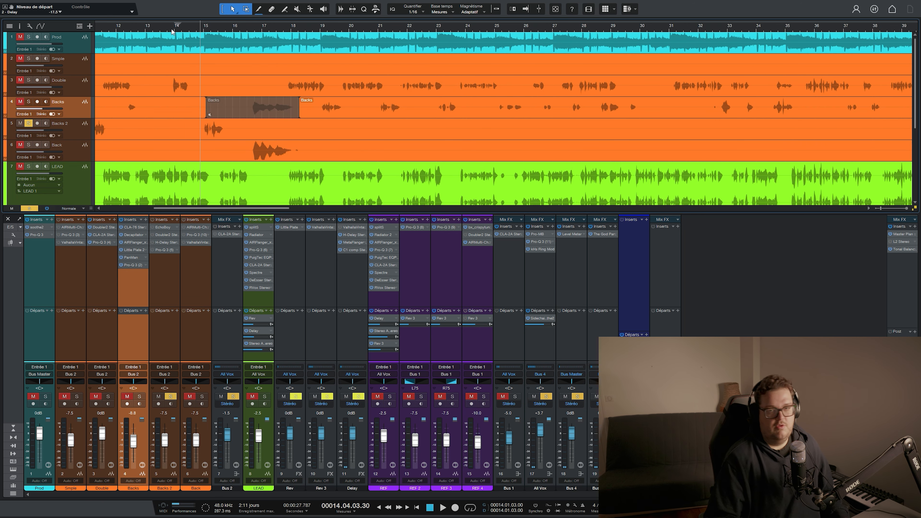
left_click(80, 133)
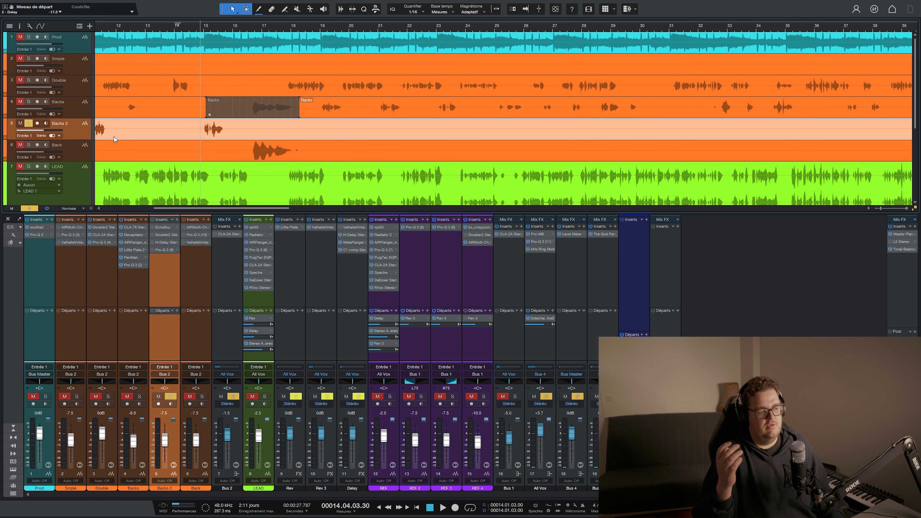
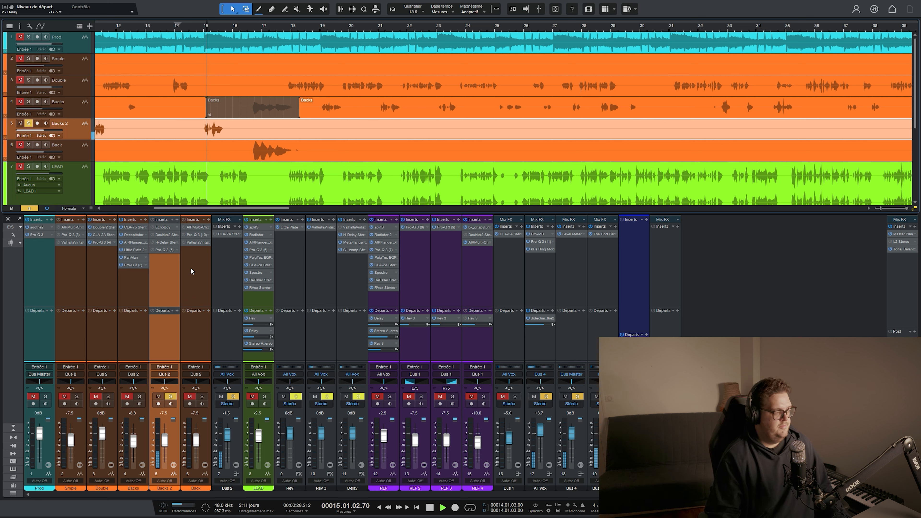
key("space")
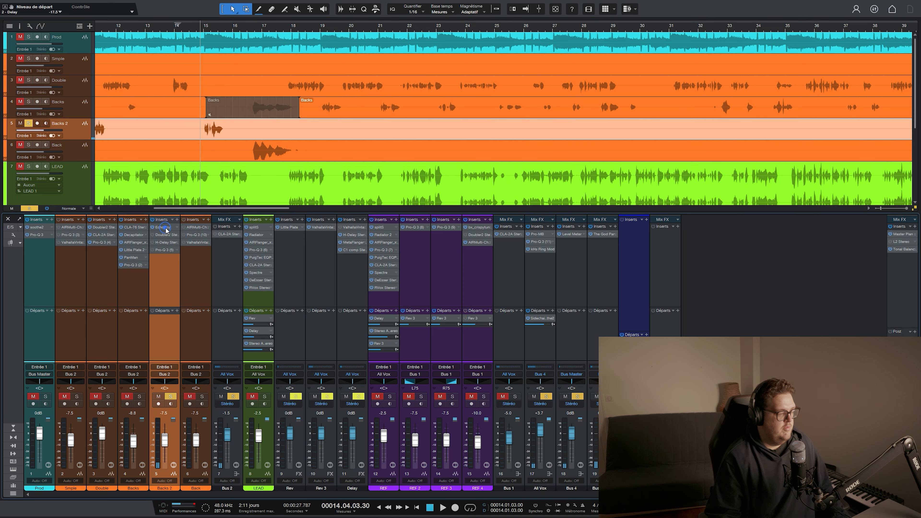
Step: Open Backs 2's EchoBoy, close its window, and play the vocal through it
left_click(165, 227)
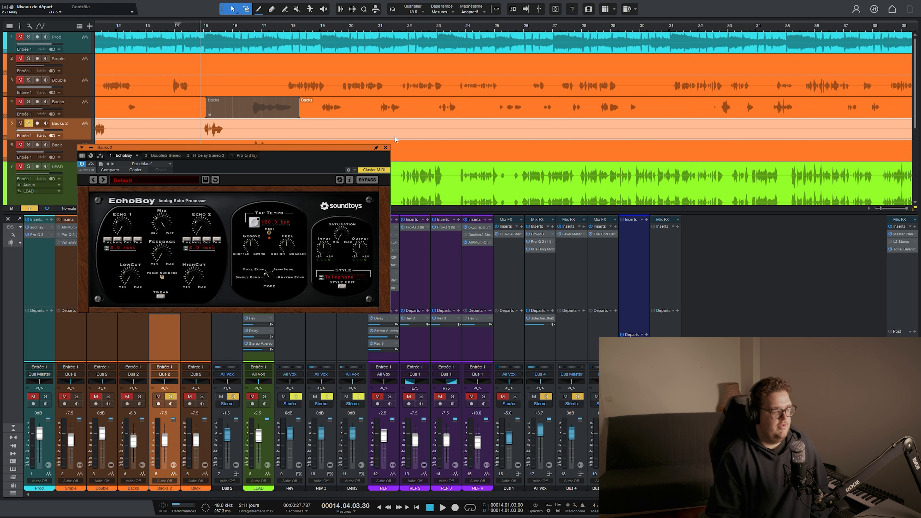
left_click(386, 148)
key("space")
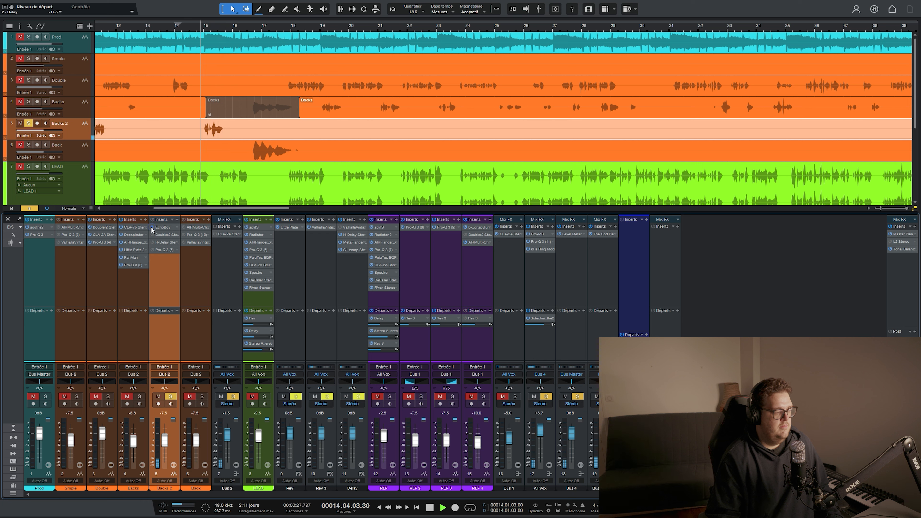
key("space")
Step: Play the earlier Backs 2 phrase from bar 11 to hear its effects
scroll(184, 30, "down", 5)
key("space")
left_click(152, 30)
scroll(153, 30, "up", 5)
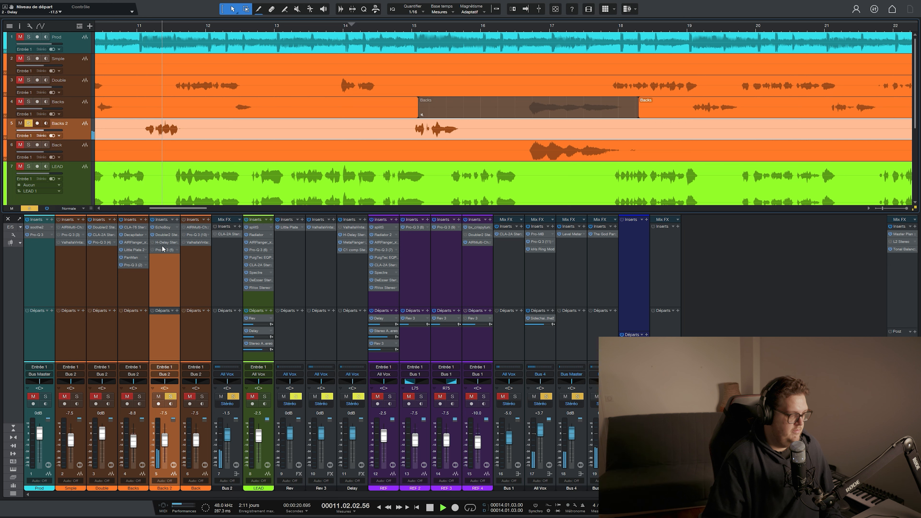
key("space")
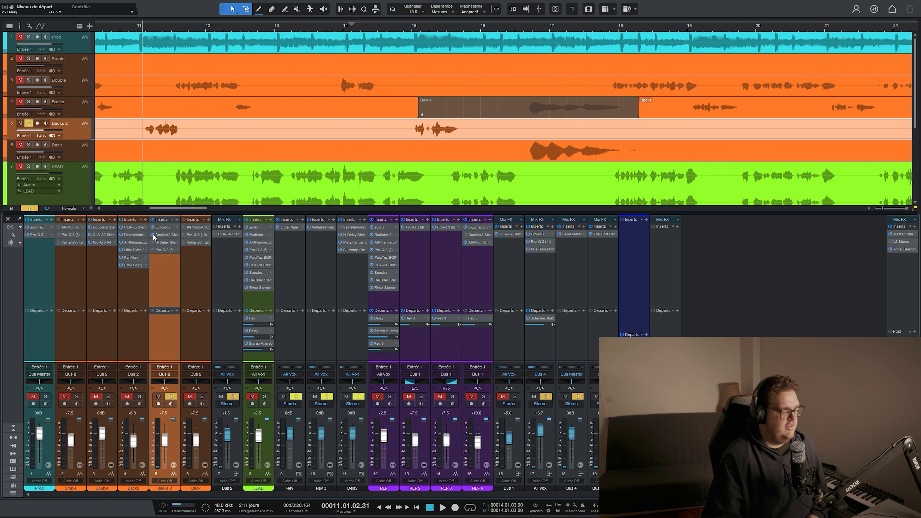
Step: Activate Backs 2's H-Delay, set the band 2 gain of its Pro-Q 3 to about -4.8 dB during playback, and close the equalizer
left_click(156, 242)
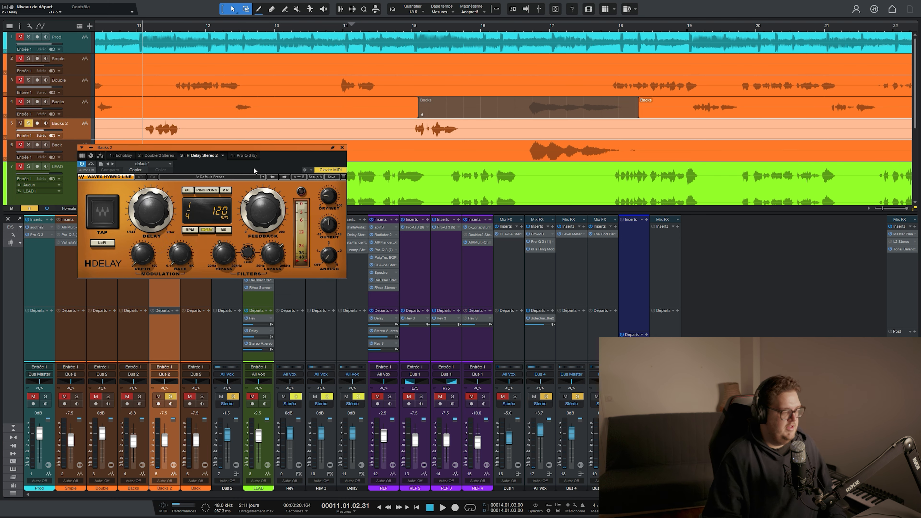
left_click(342, 148)
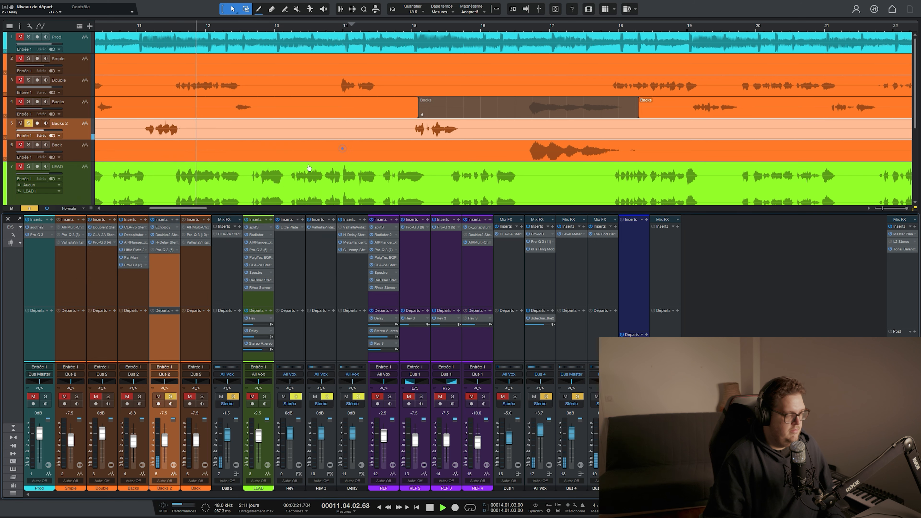
left_click(152, 251)
left_click_drag(361, 207, 366, 218)
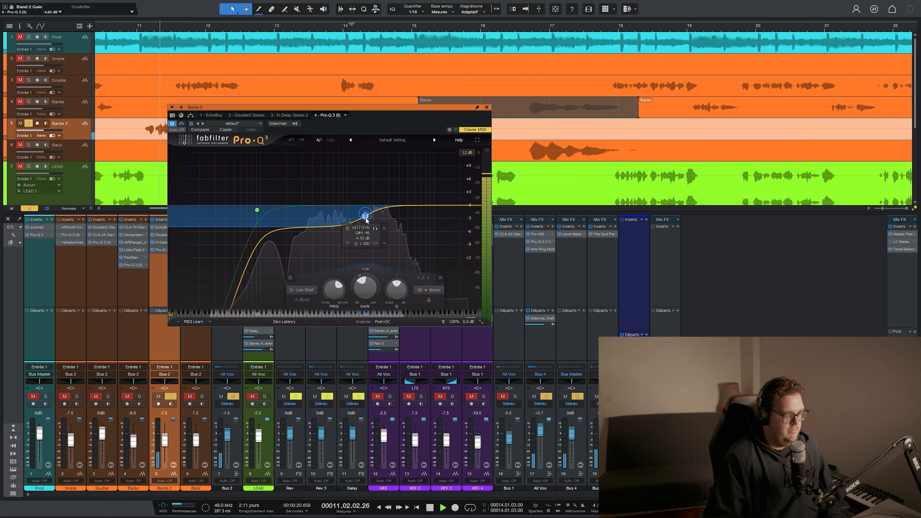
key("space")
left_click(487, 107)
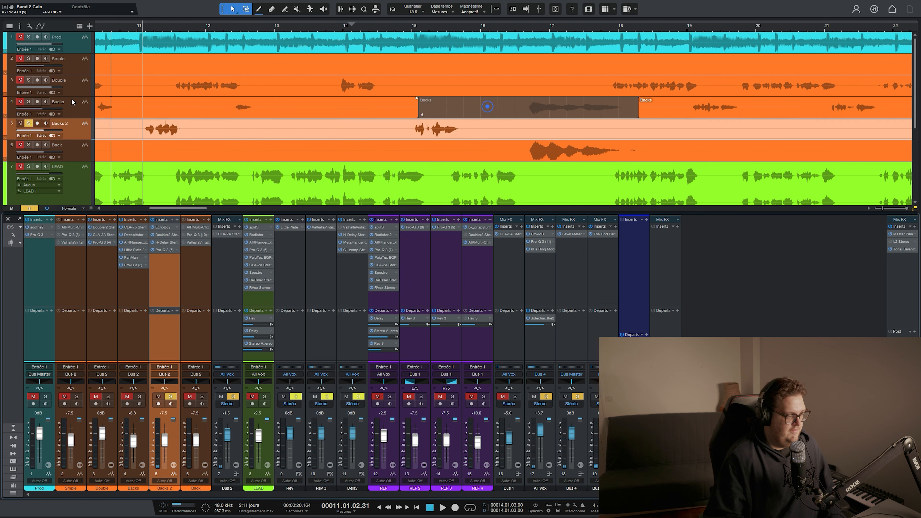
Step: Unmute Double, Backs and LEAD, and during playback rebalance the Backs 2 fader and set Backs' level to -9.2 dB
left_click(19, 79)
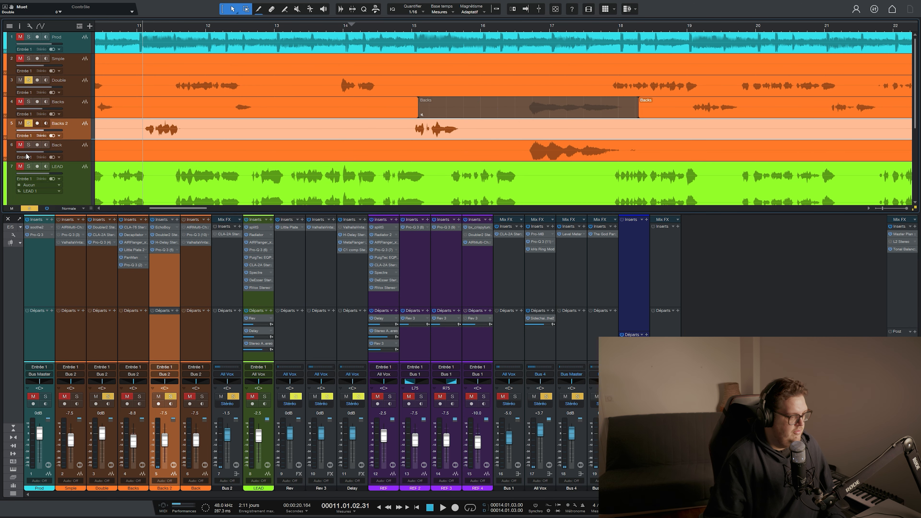
left_click(21, 102)
left_click(20, 167)
key("space")
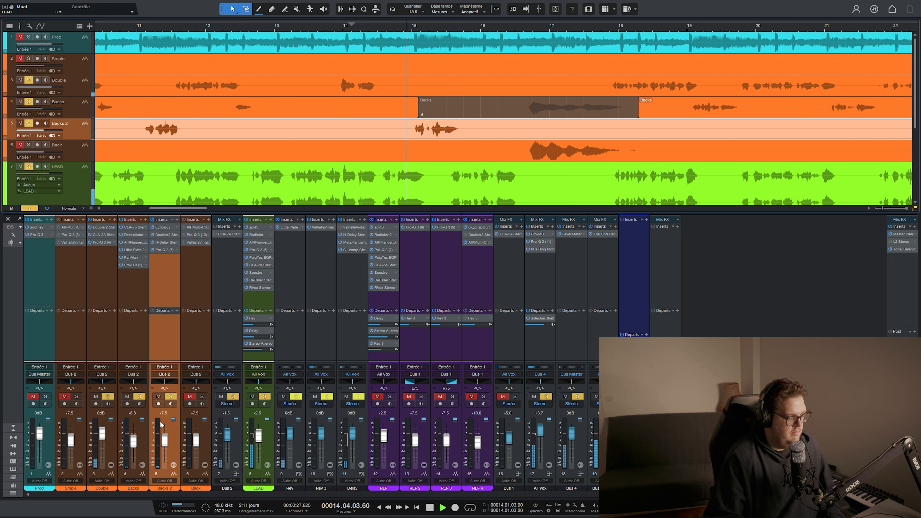
left_click_drag(165, 441, 165, 441)
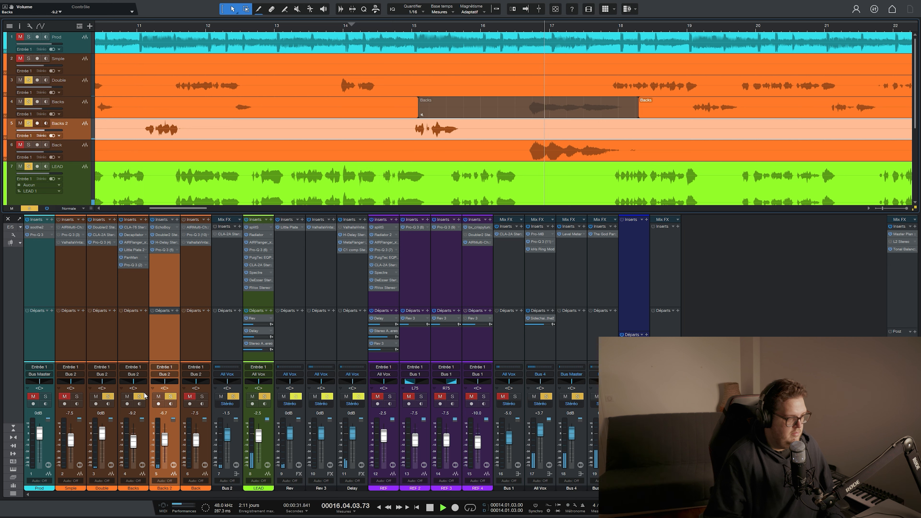
Step: Clear the existing solos, solo and select only the Back track, and play its phrase from bar 16
left_click(28, 144)
left_click(19, 145)
left_click_drag(518, 29, 518, 24)
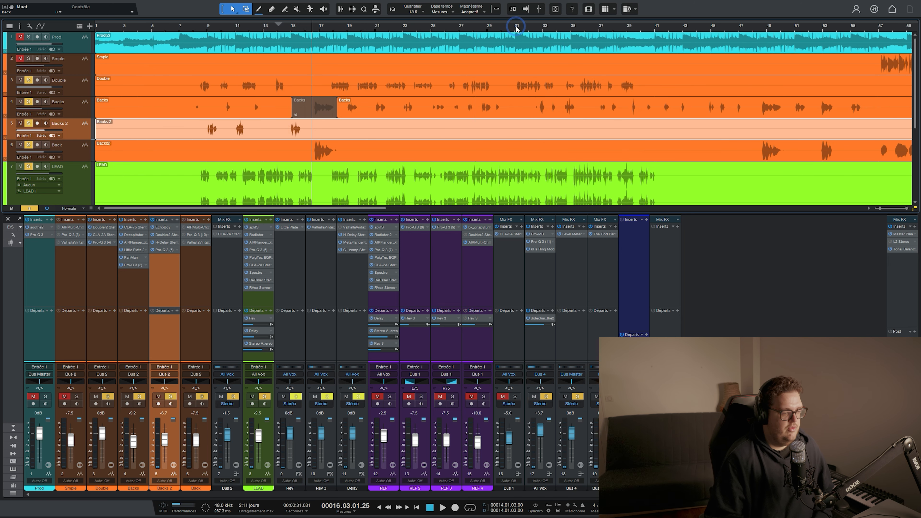
left_click(26, 207)
left_click(28, 145)
left_click(80, 155)
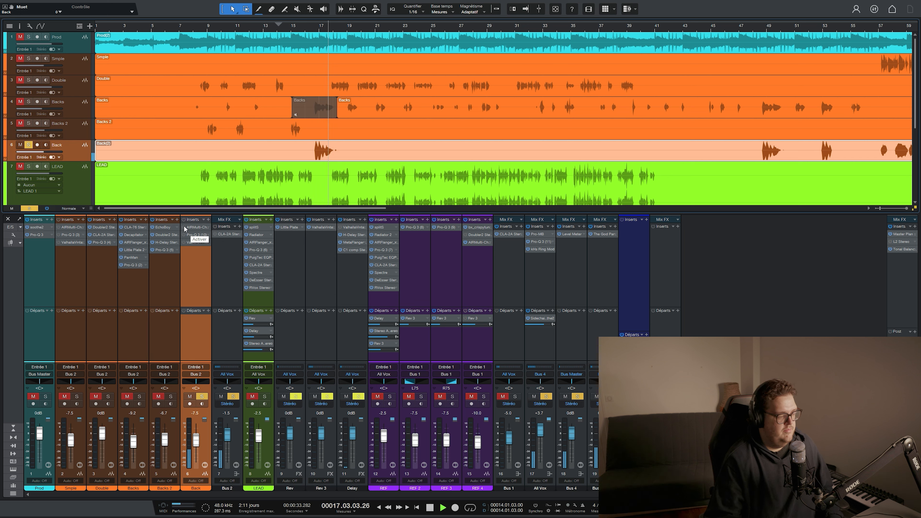
key("space")
Step: In Back's Pro-Q 3, set the band 2 gain to about -6.2 dB and the high-cut frequency to about 11.6 kHz, and close it
double_click(194, 236)
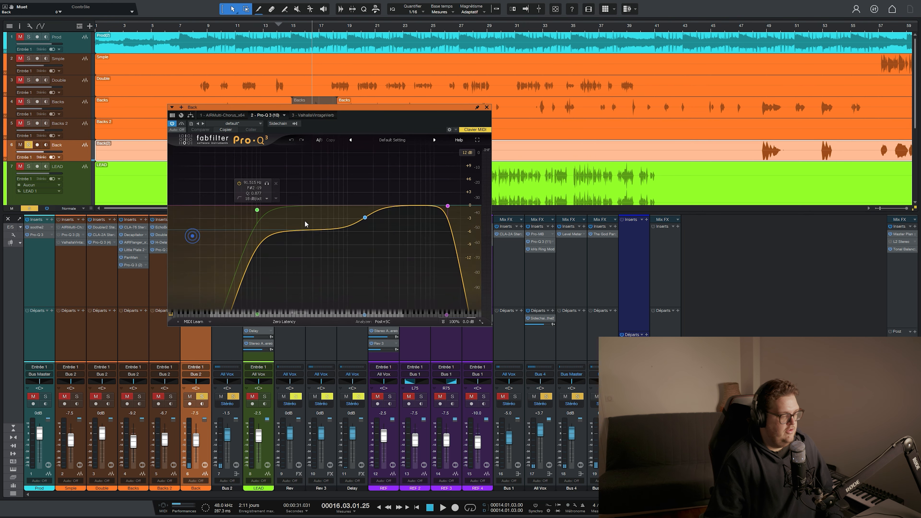
left_click_drag(365, 218, 363, 220)
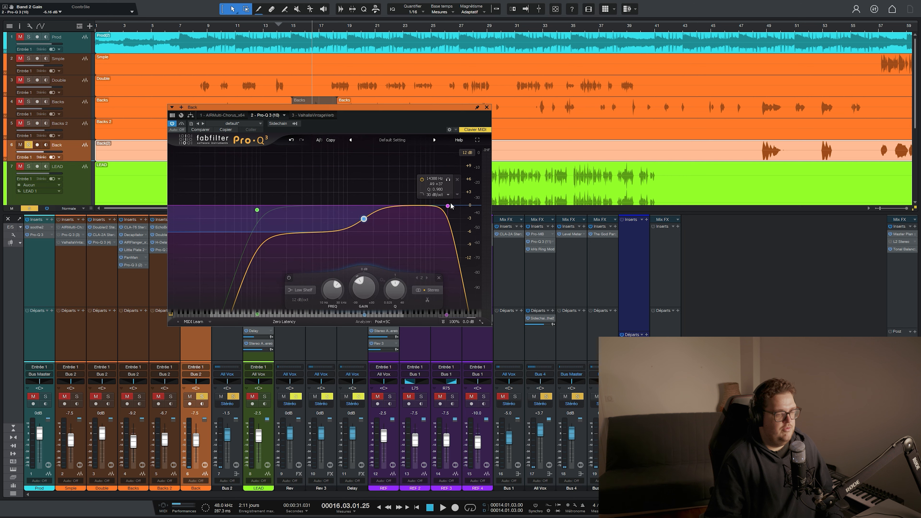
key("space")
left_click_drag(448, 206, 439, 209)
left_click(487, 107)
key("space")
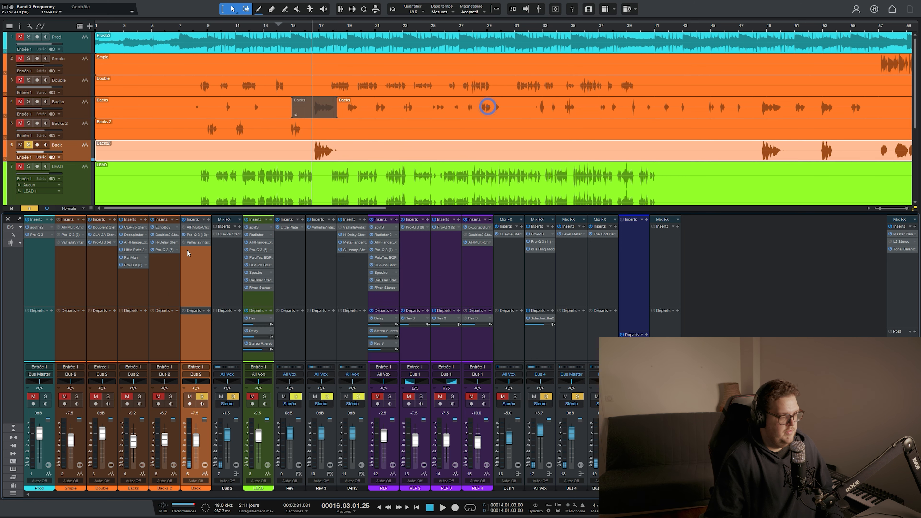
Step: Activate and open Back's ValhallaVintageVerb, play the vocal from bar 16 through it, and close its window
double_click(191, 243)
key("space")
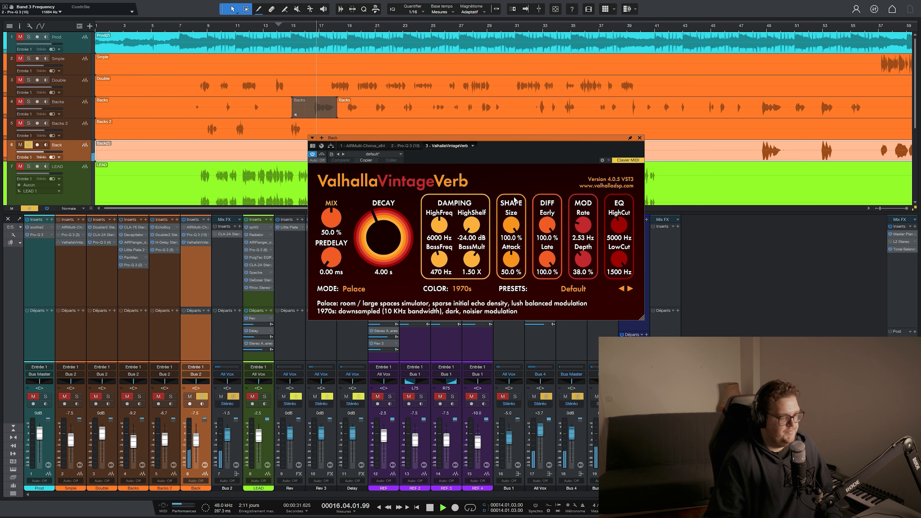
left_click(639, 137)
key("space")
Step: Unmute all vocal tracks from LEAD up to Simple, play from bar 15, and open and close Back's AIRMulti-Chorus
left_click(297, 25)
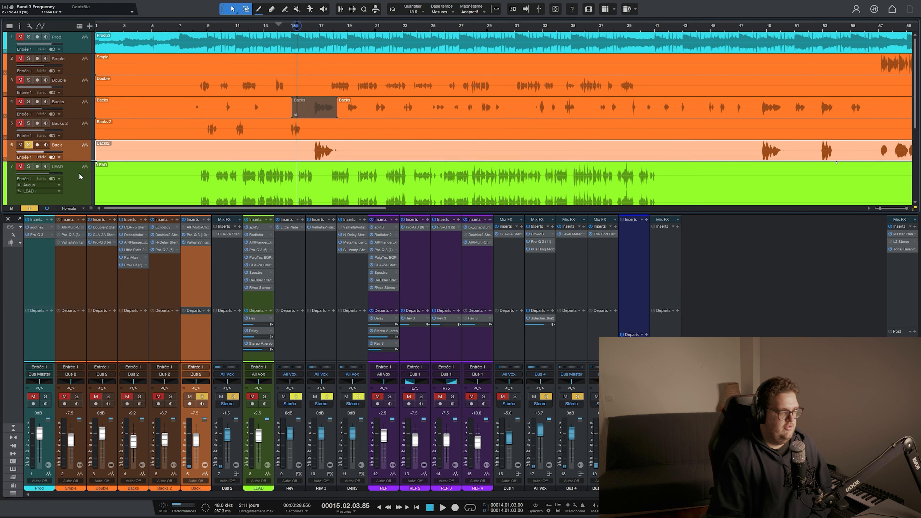
left_click_drag(20, 166, 20, 58)
left_click(196, 227)
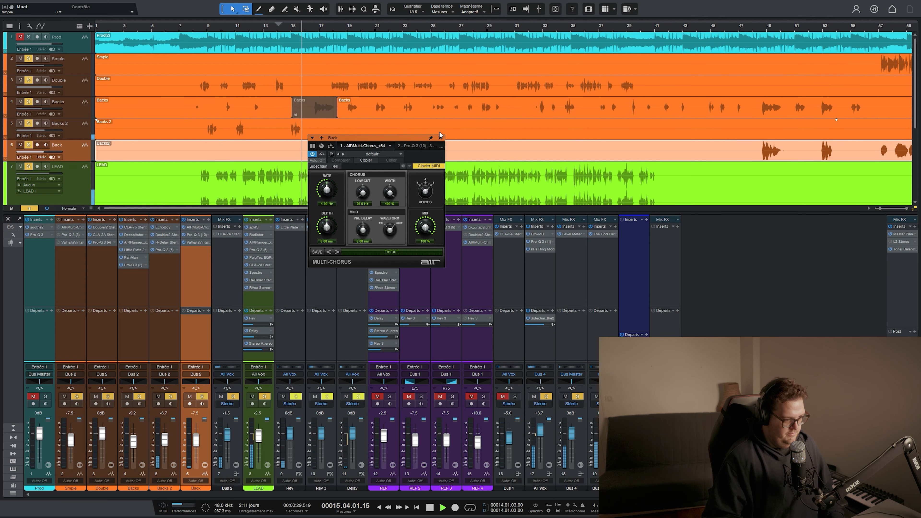
left_click(440, 137)
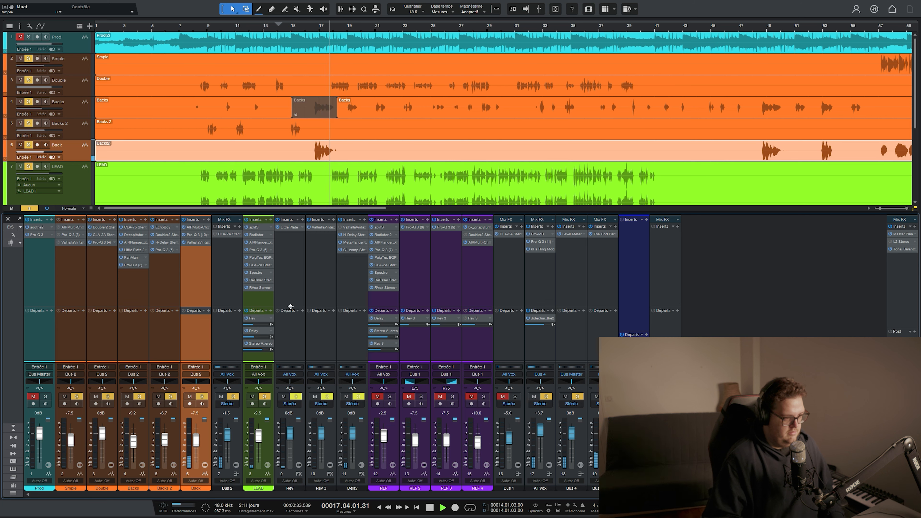
Step: Play the song from about bar 48, then isolate and mute the Backs phrase at bars 48–50
left_click(756, 30)
scroll(777, 30, "down", 3)
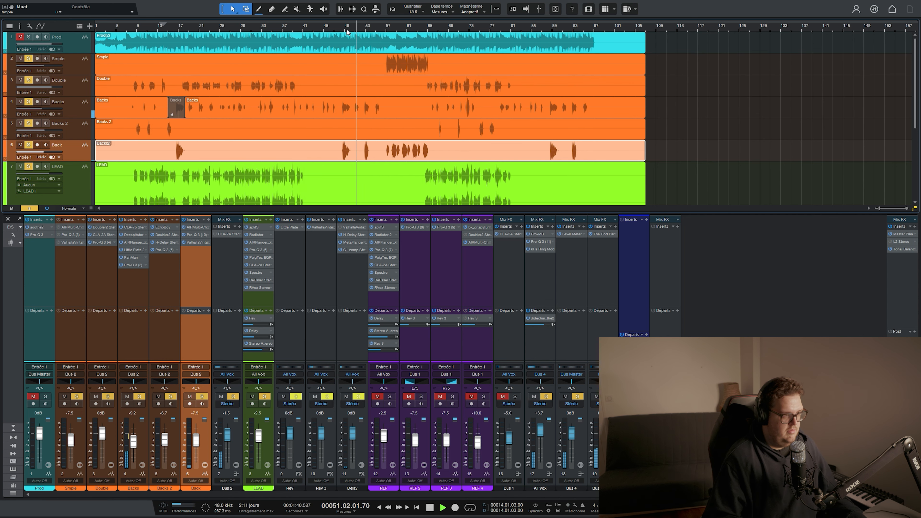
scroll(349, 79, "up", 3)
left_click(368, 102)
right_click(346, 114)
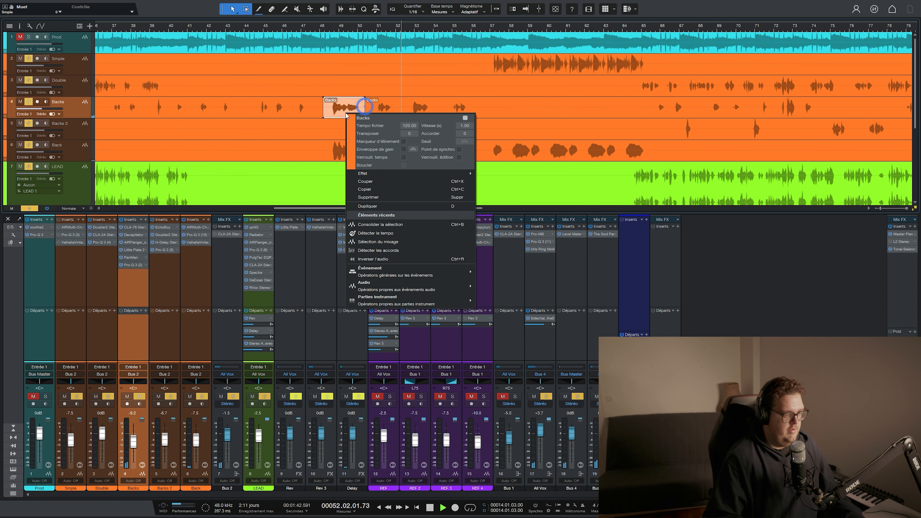
mouse_move(383, 269)
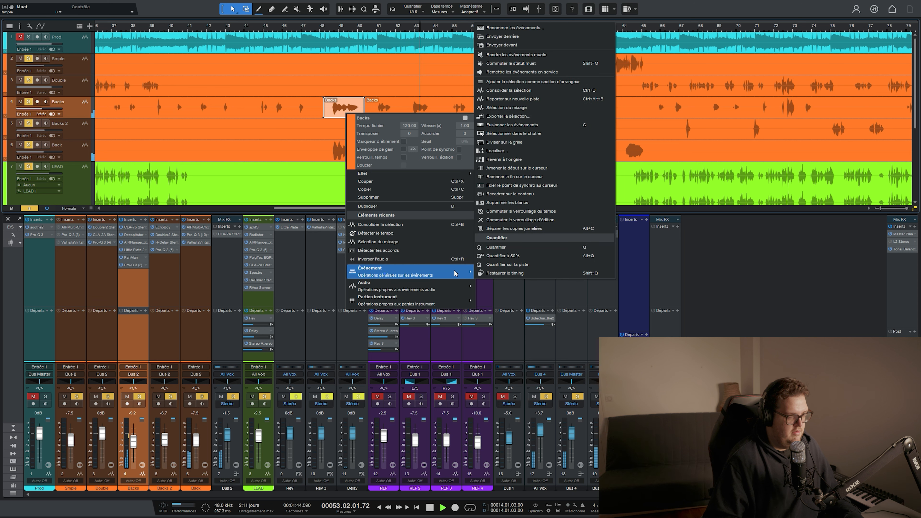
left_click(522, 58)
Step: Isolate and mute the Backs phrase at bars 52–54, and stop playback
double_click(400, 107)
double_click(435, 109)
right_click(417, 112)
left_click(447, 224)
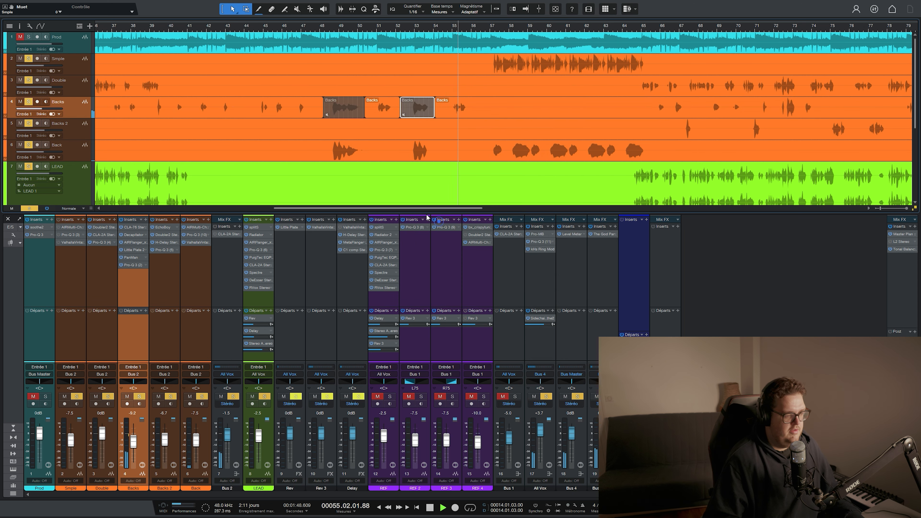
key("space")
key("z")
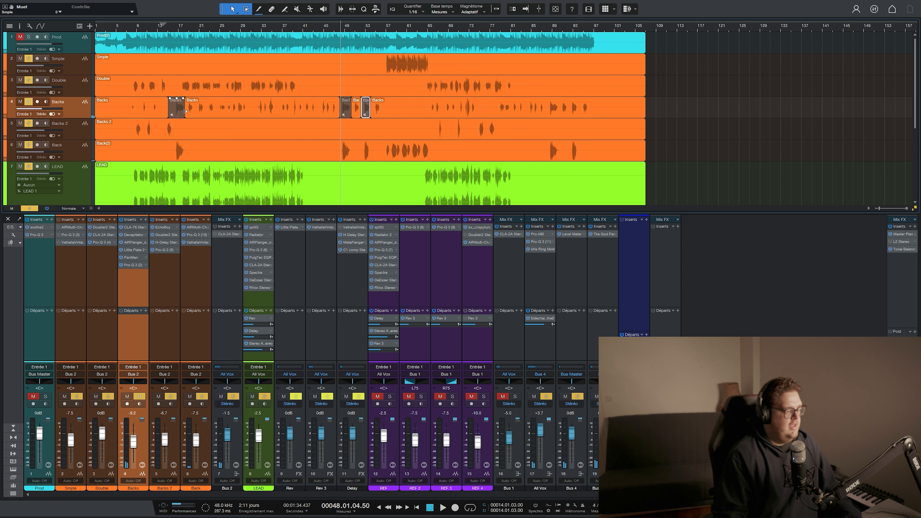
Step: Clear the existing solos, solo Simple and Prod, and position playback at about bar 57
left_click(29, 208)
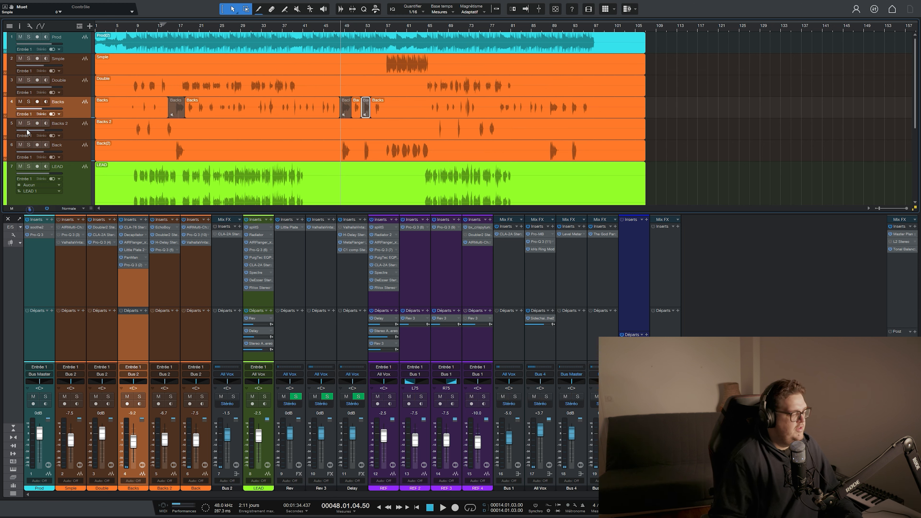
left_click(28, 58)
left_click(385, 30)
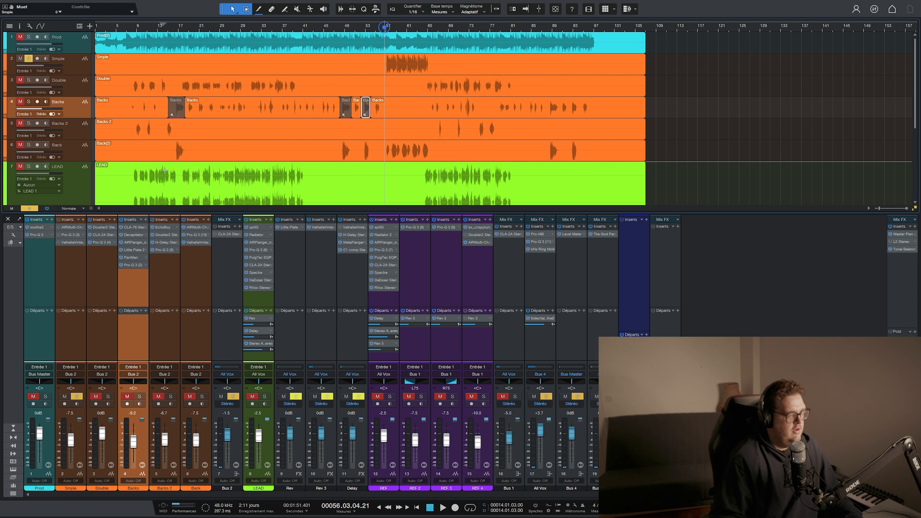
key("space")
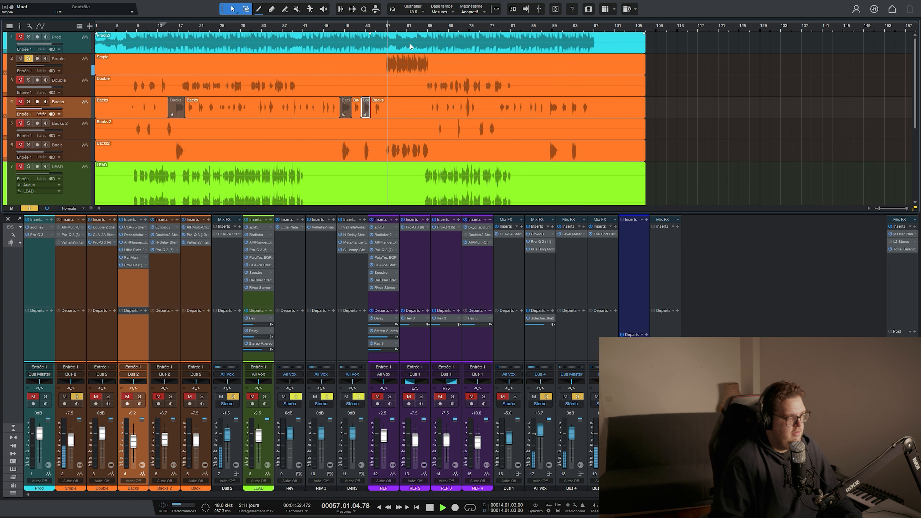
scroll(394, 20, "up", 5)
left_click(29, 38)
key("space")
left_click(363, 26)
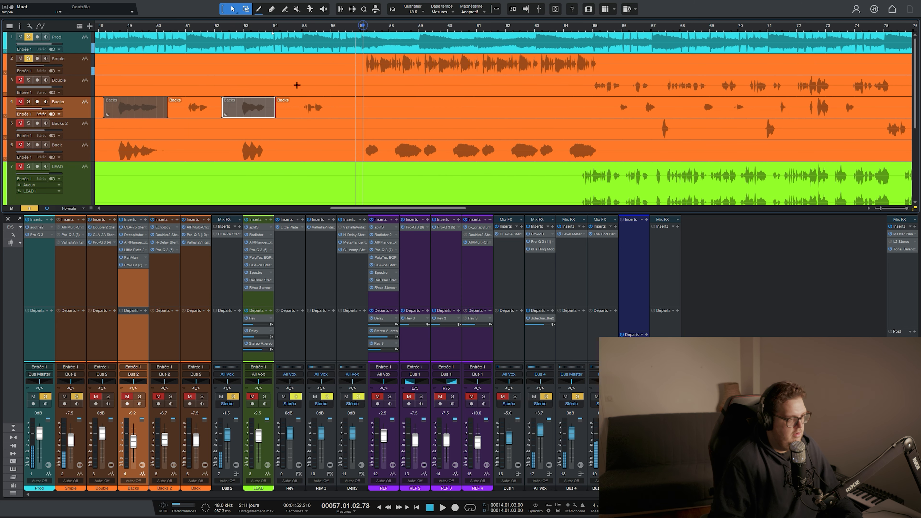
Step: Activate and open Simple's AIRMulti-Chorus, play the phrase from bar 57, and close the plug-in
left_click(58, 228)
double_click(68, 228)
key("space")
left_click(161, 136)
left_click(163, 137)
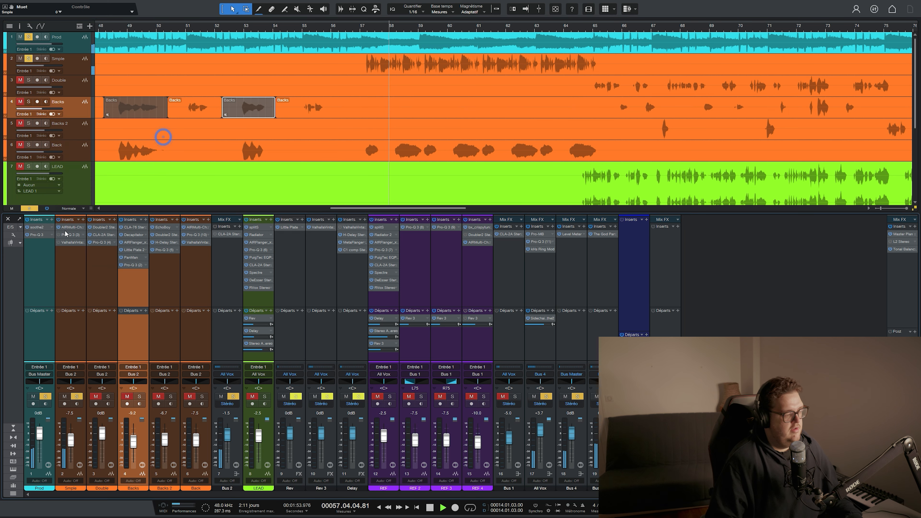
Step: In Simple's Pro-Q 3, set band 2 to about 7.24 kHz and -6 dB, and activate Simple's ValhallaVintageVerb
double_click(69, 235)
left_click_drag(418, 212, 422, 233)
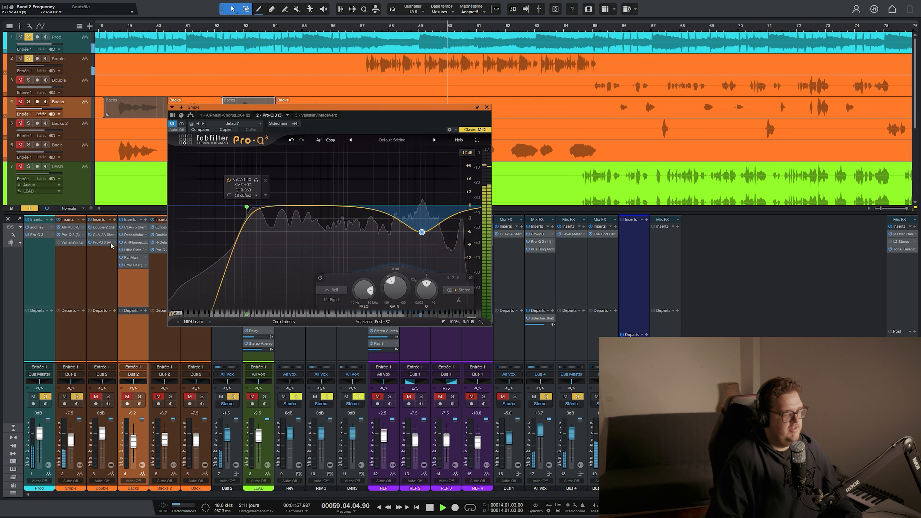
left_click(62, 242)
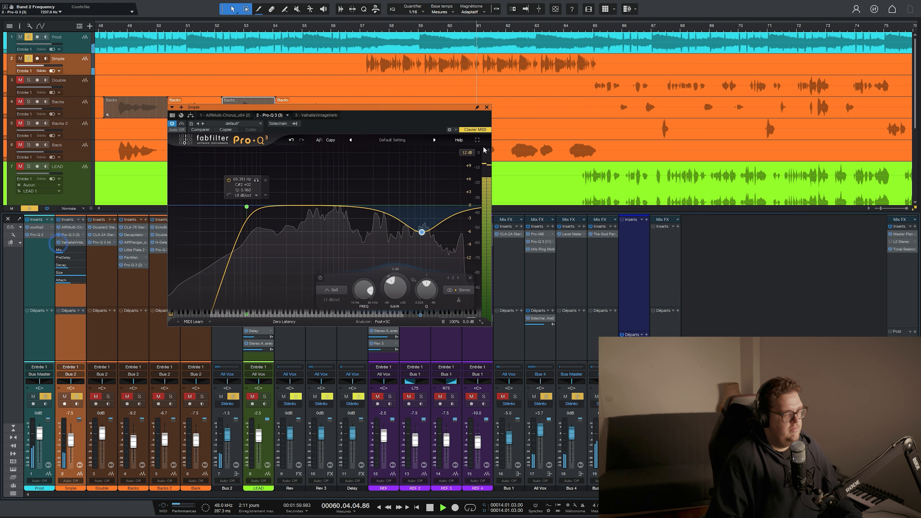
left_click(486, 107)
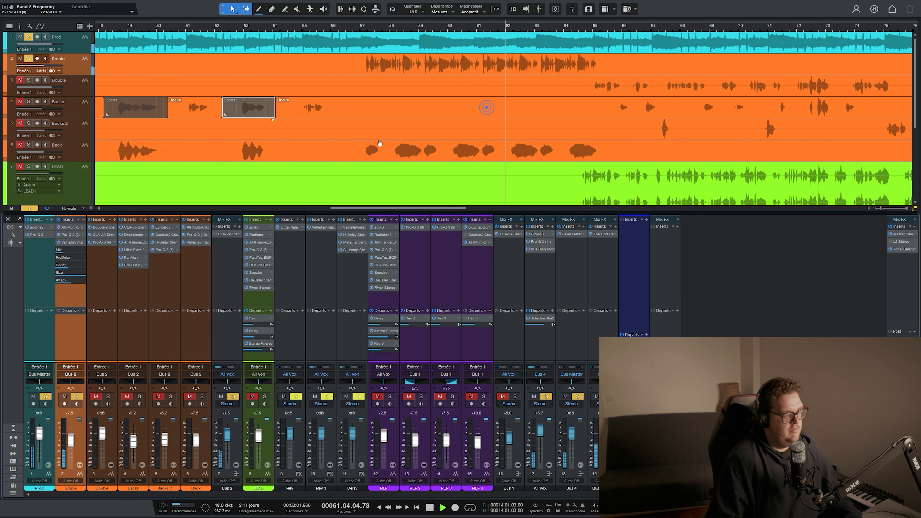
Step: Solo all vocal tracks from LEAD to Double alongside Simple and Prod, and play the mix from about bar 8
scroll(323, 169, "down", 3)
scroll(253, 27, "down", 5)
key("space")
left_click_drag(263, 396, 106, 399)
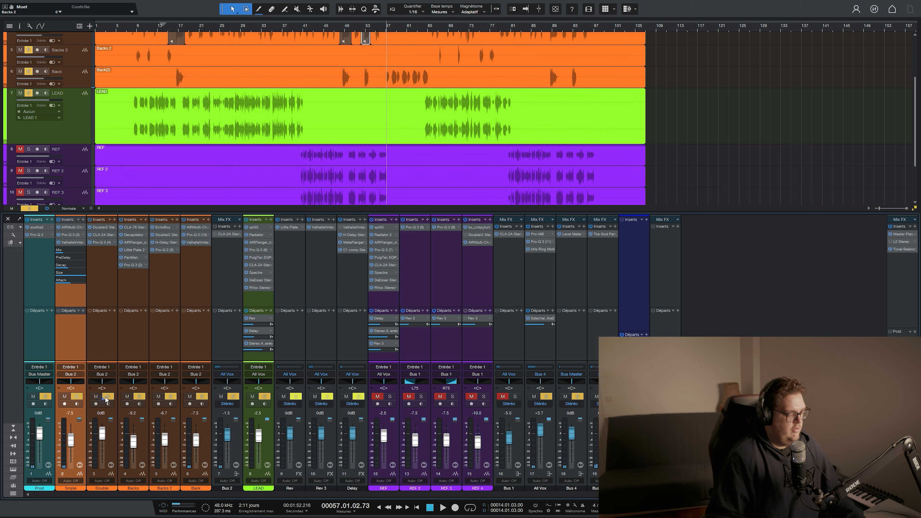
left_click(71, 242)
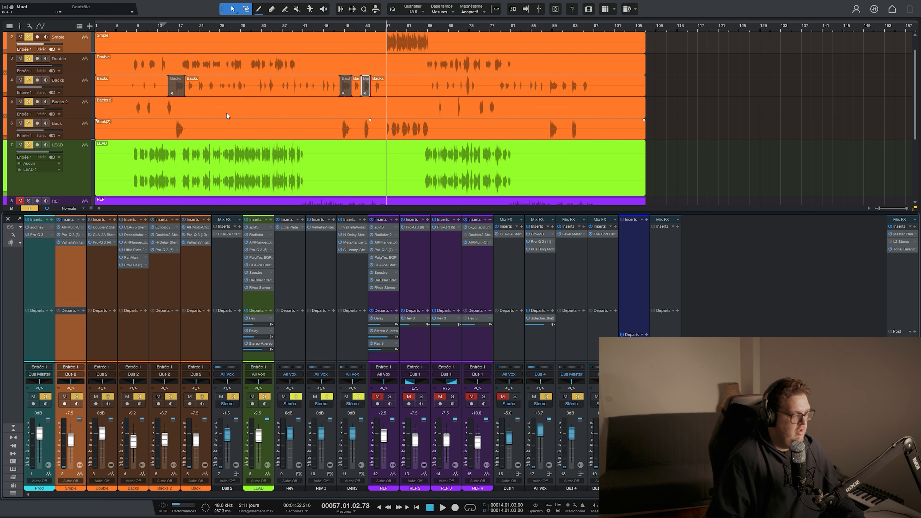
scroll(155, 28, "down", 1)
left_click(133, 30)
key("space")
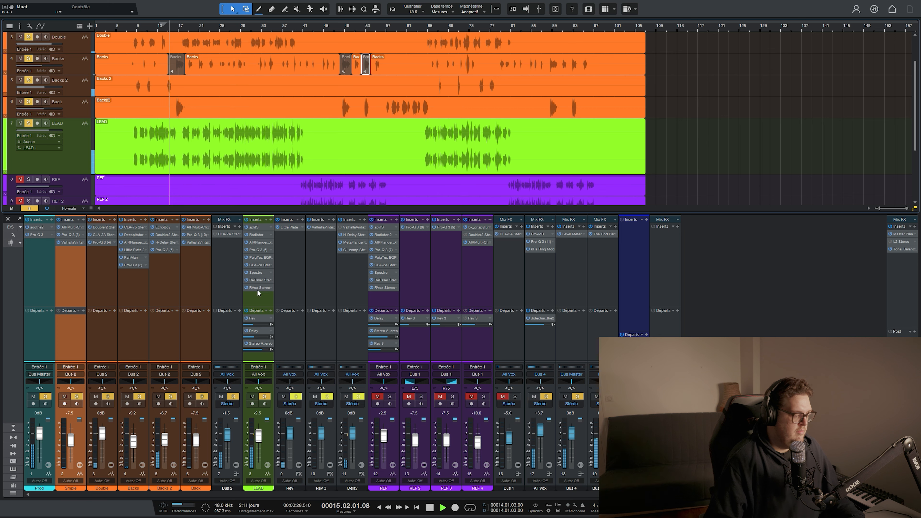
Step: Select the channels from LEAD to Prod and compare playback from bar 8 with their inserts bypassed and active
key("space")
left_click(259, 296)
left_click(31, 274, "shift")
left_click(27, 220)
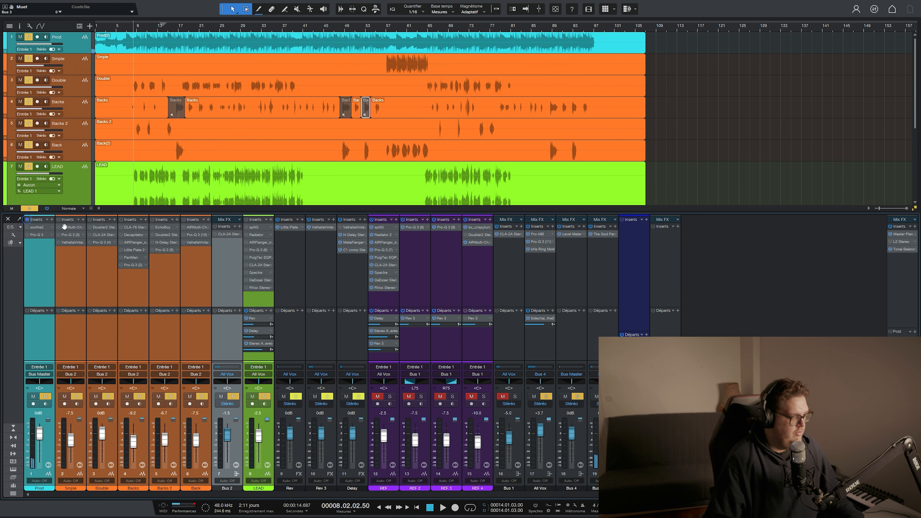
left_click(247, 311)
key("space")
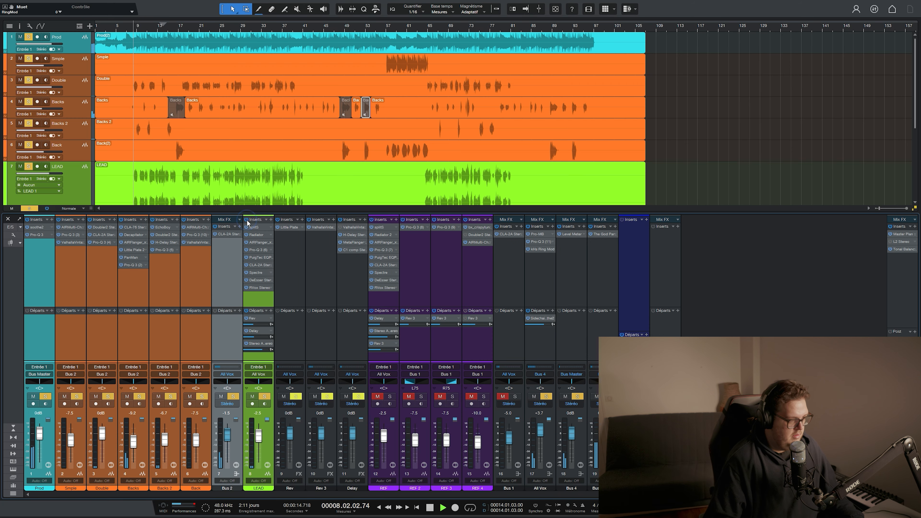
left_click(218, 283)
key("space")
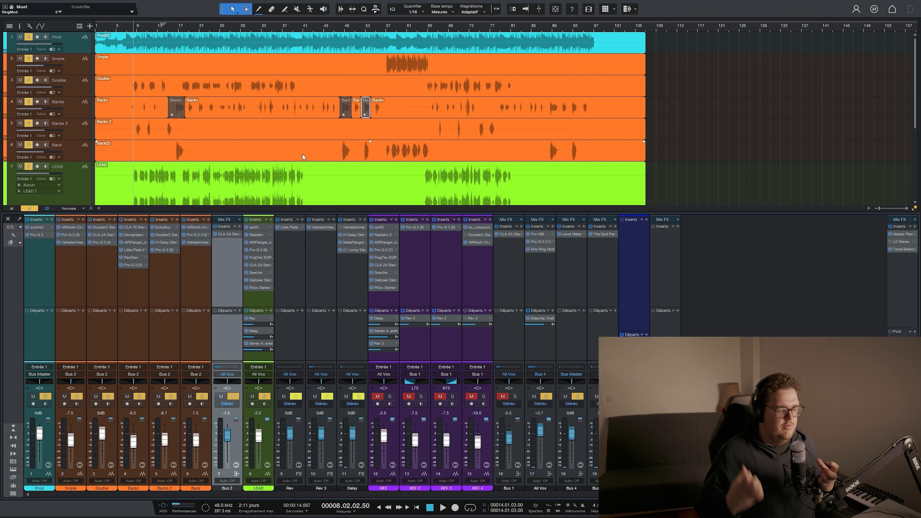
Step: Position playback at about bar 40, clear the solos, and solo and select only the REF track
scroll(298, 152, "down", 4)
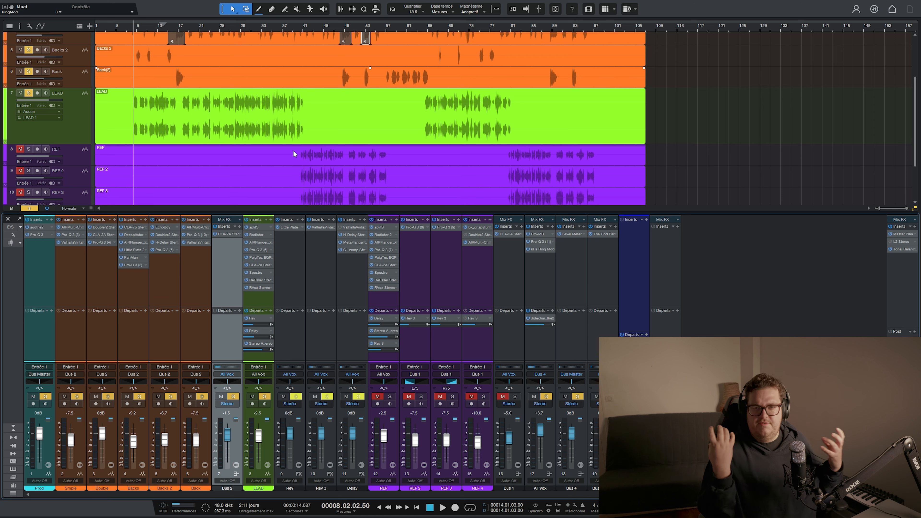
left_click(296, 28)
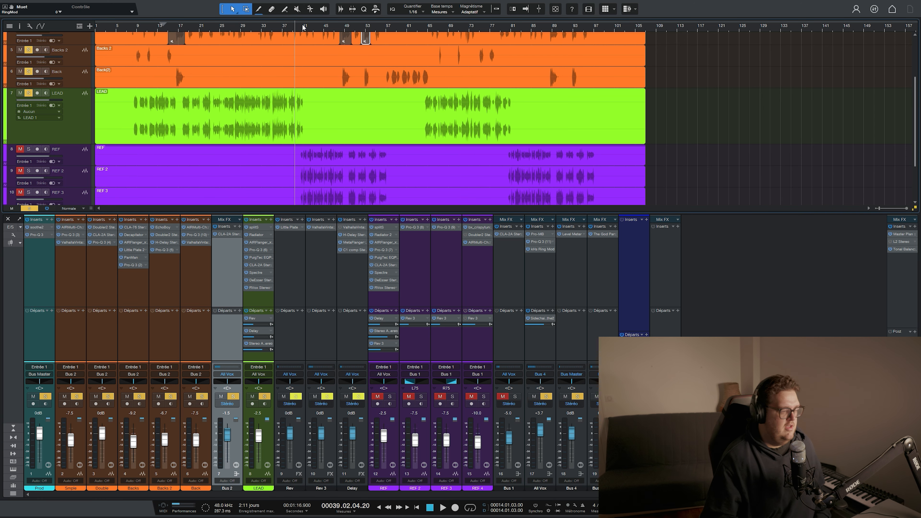
left_click_drag(301, 28, 301, 99)
scroll(295, 104, "down", 3)
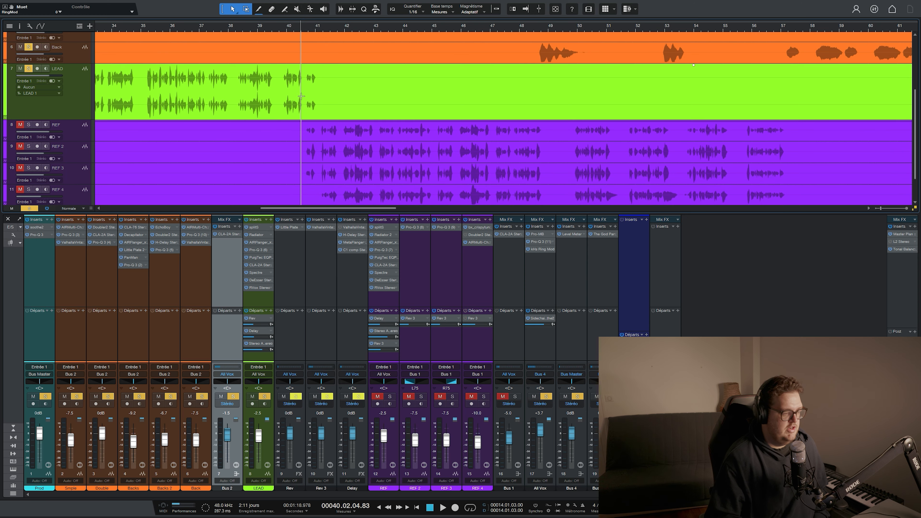
left_click(29, 208)
left_click(29, 88)
left_click(71, 96)
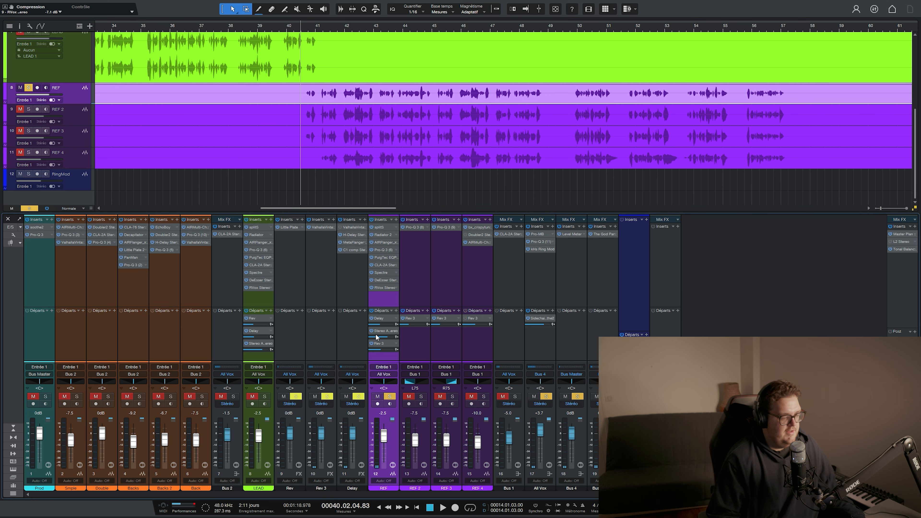
Step: Open the ValhallaVintageVerb on the Rev 3 channel, examine its reverb settings, and close it
left_click(323, 227)
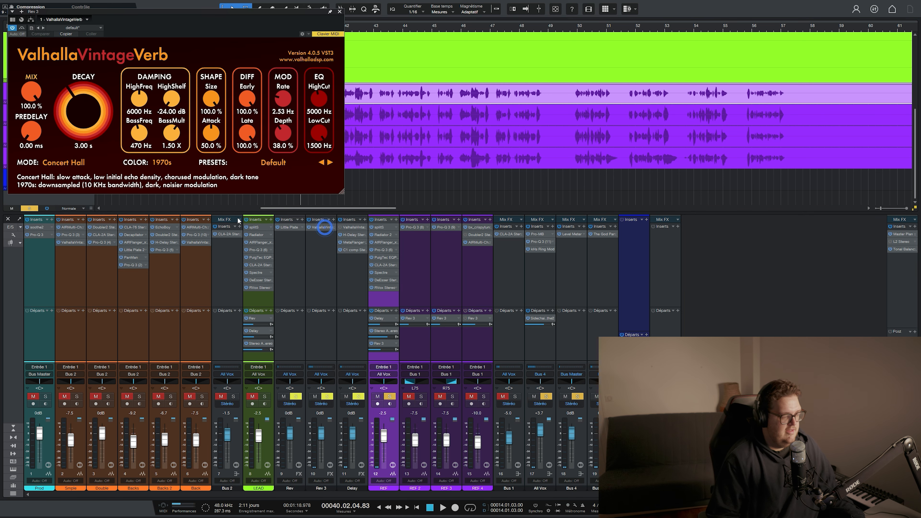
left_click_drag(156, 15, 186, 239)
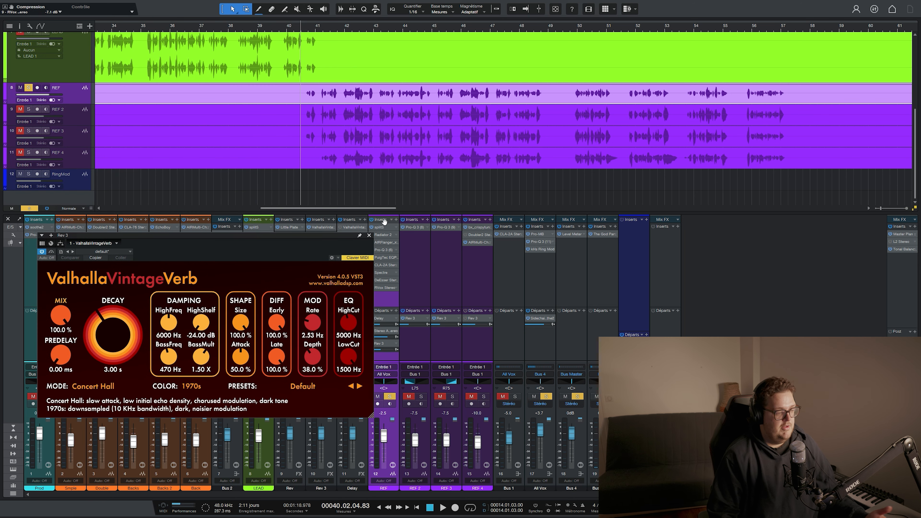
left_click(369, 236)
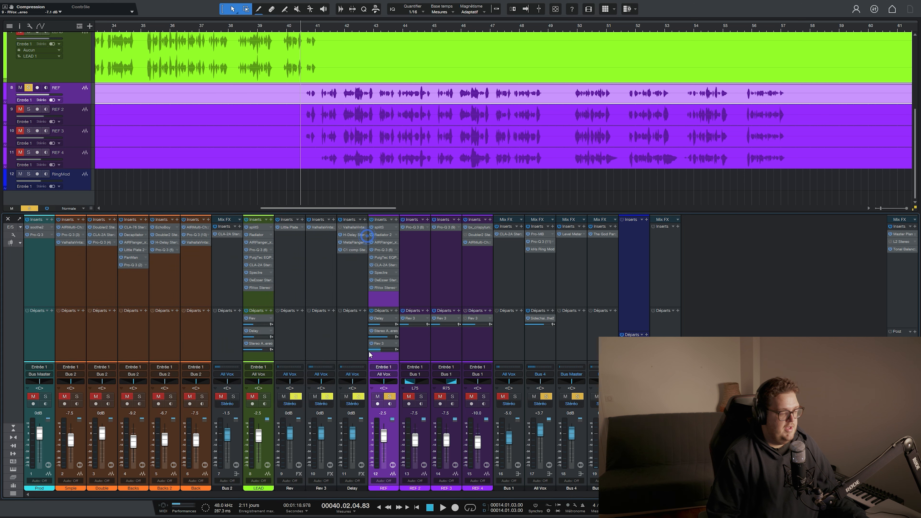
Step: Play REF from about bar 40 and set its Rev 3 send level to -15.0
scroll(377, 348, "up", 2)
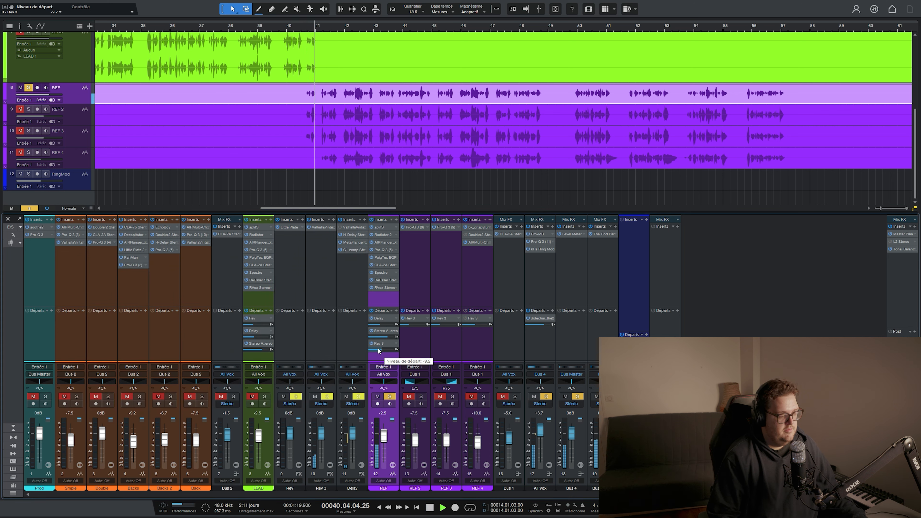
scroll(377, 349, "down", 3)
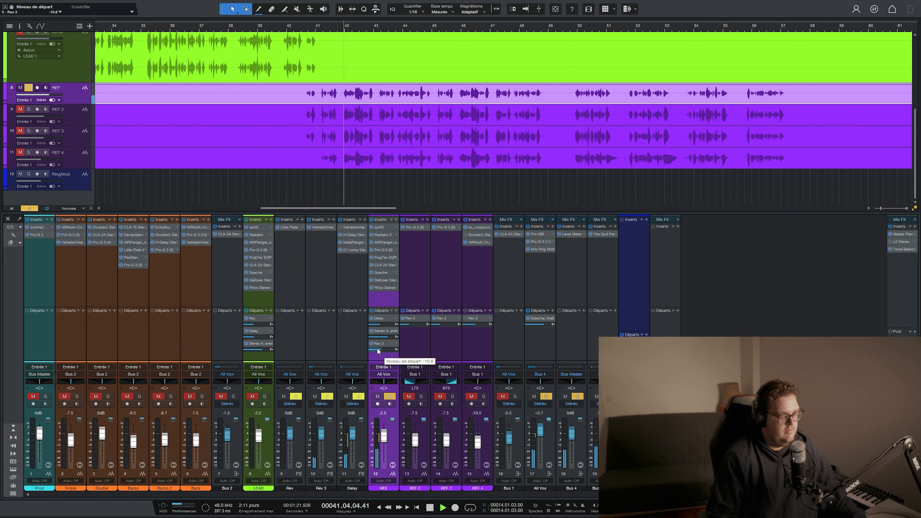
key("space")
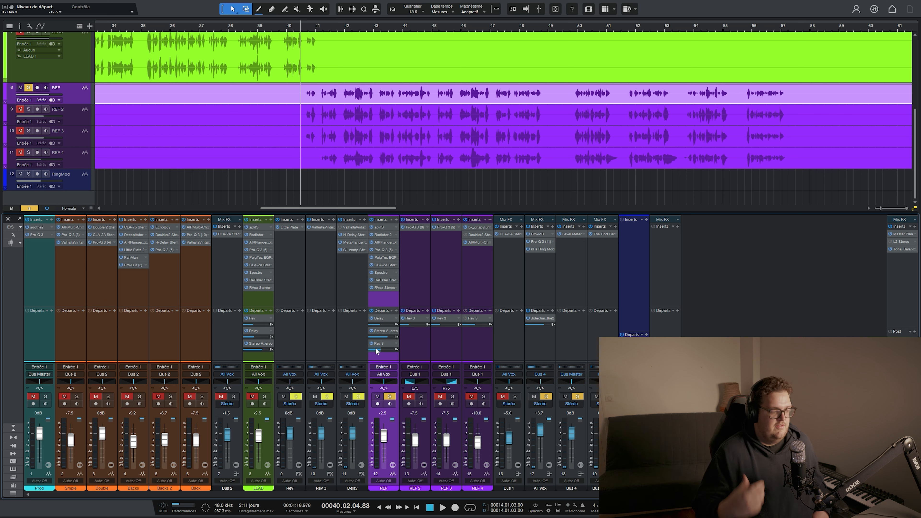
left_click_drag(374, 348, 371, 349)
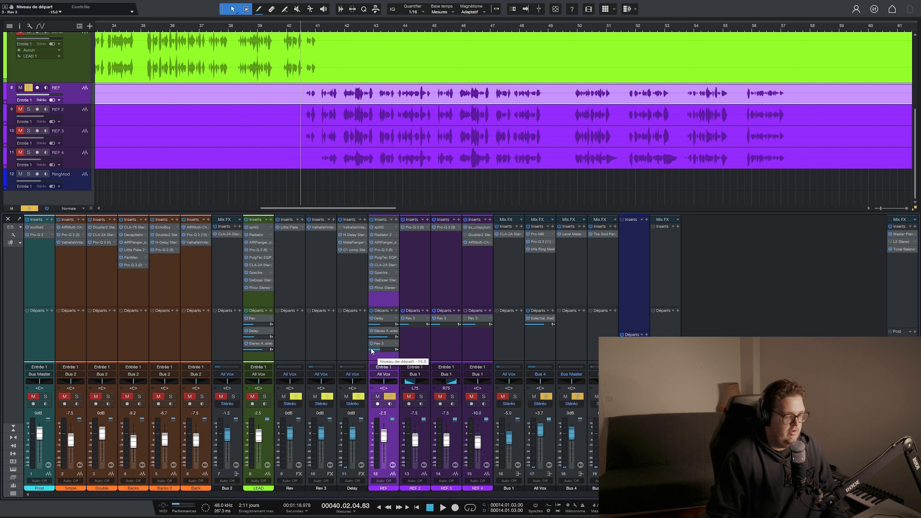
Step: Mute REF, unmute REF 2 and REF 3, play them from bar 40, and open and close REF 2's Pro-Q 3
left_click(378, 396)
left_click(421, 396)
left_click(452, 396)
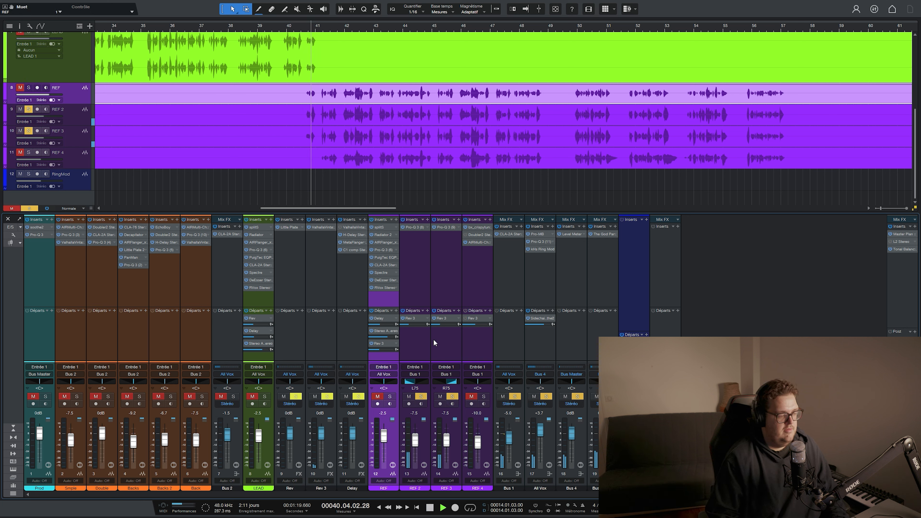
left_click(413, 227)
left_click(464, 77)
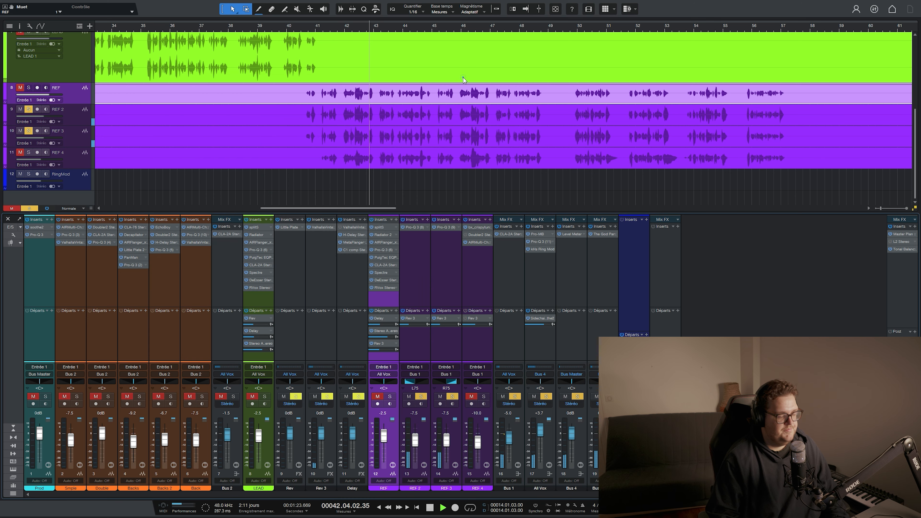
key("space")
Step: Examine Bus 1's CLA-2A compressor while playing REF 2 and REF 3 from bar 40, and close it
double_click(506, 234)
key("space")
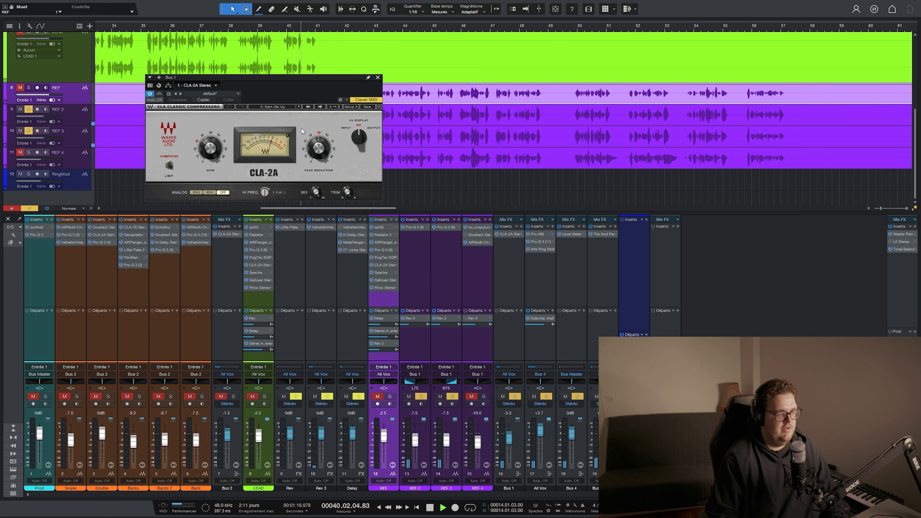
left_click(377, 78)
key("space")
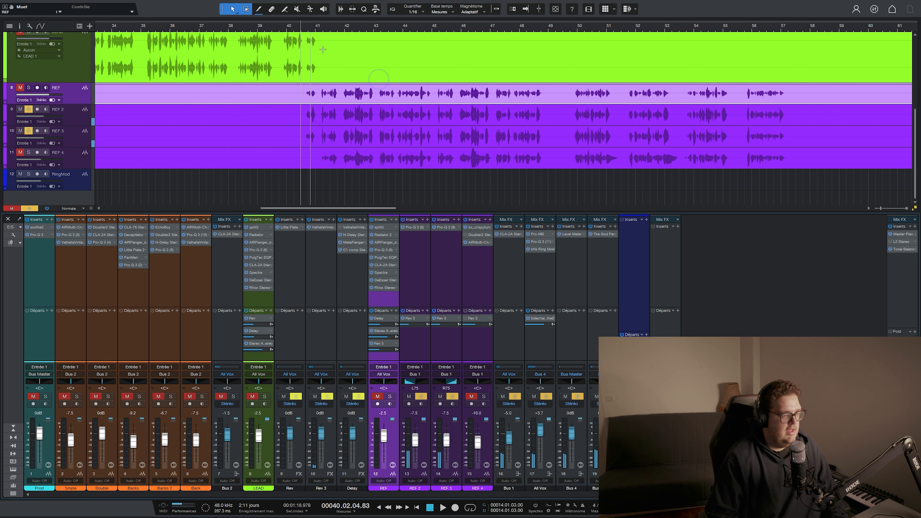
Step: Bring in REF 4, mute REF 2 and REF 3, play from bar 40, and raise REF 4's volume to about -7.1
left_click(471, 398)
key("space")
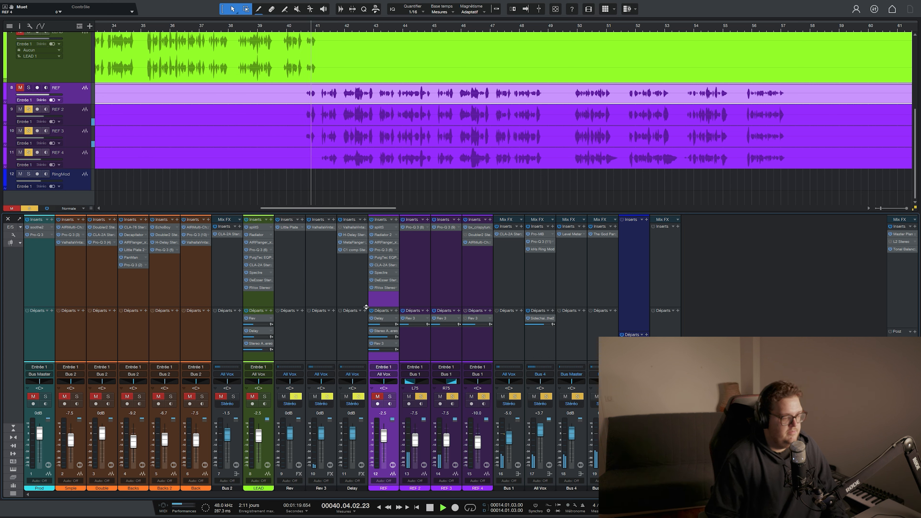
left_click(410, 398)
left_click(440, 397)
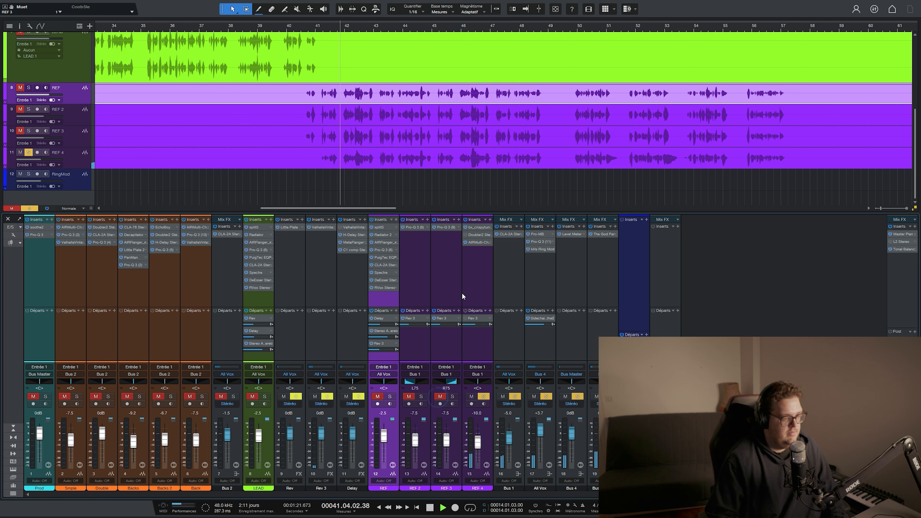
left_click_drag(478, 442, 478, 439)
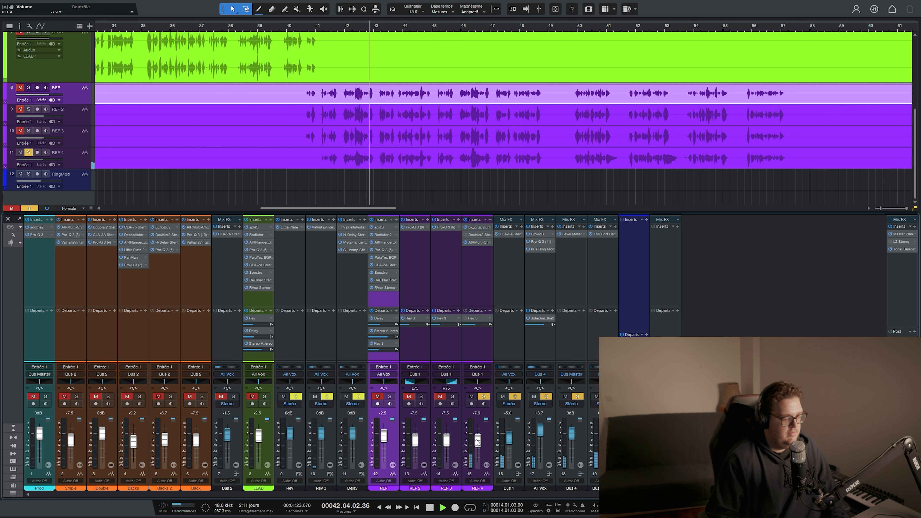
key("space")
Step: Examine REF 4's bx_crispytuner and AIR Multi-Chorus settings, closing each plug-in
left_click(479, 228)
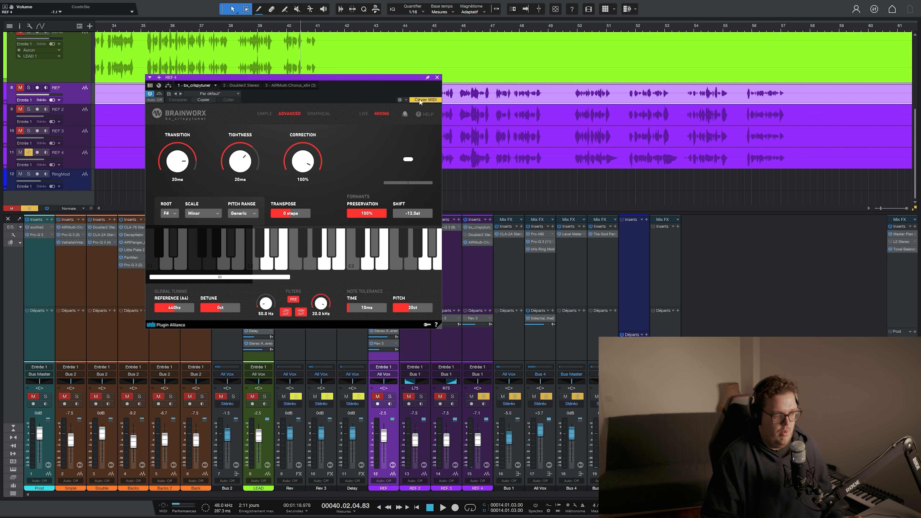
left_click(437, 78)
left_click(473, 242)
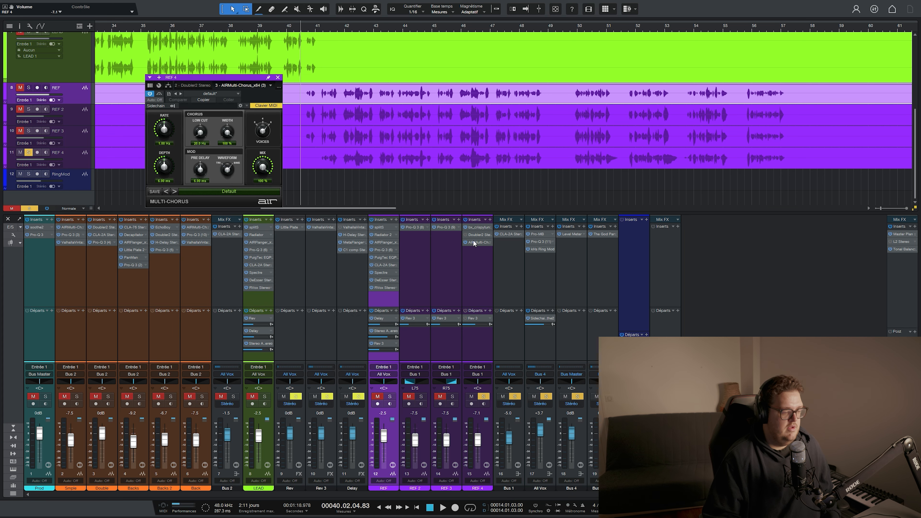
left_click(278, 77)
Step: Toggle REF 4's Rev 3 send, then solo REF, REF 2 and REF 3 alongside it with REF 4 and Bus 1 volumes at -7.5
left_click(465, 318)
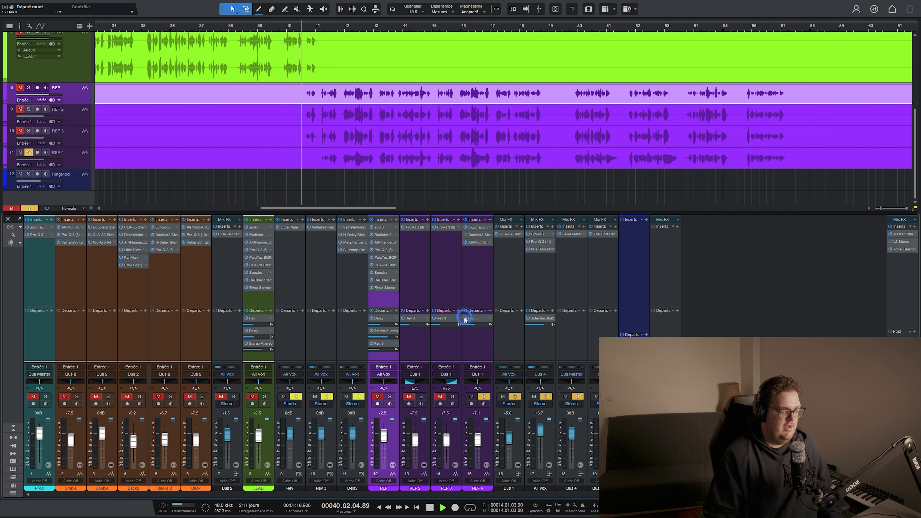
left_click(452, 397)
left_click(421, 396)
left_click_drag(480, 439, 480, 440)
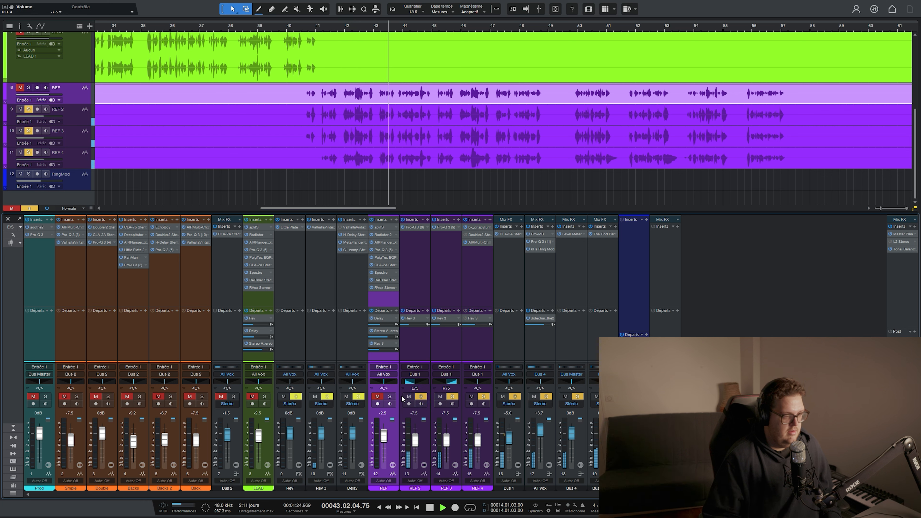
left_click(390, 396)
left_click_drag(511, 440, 511, 441)
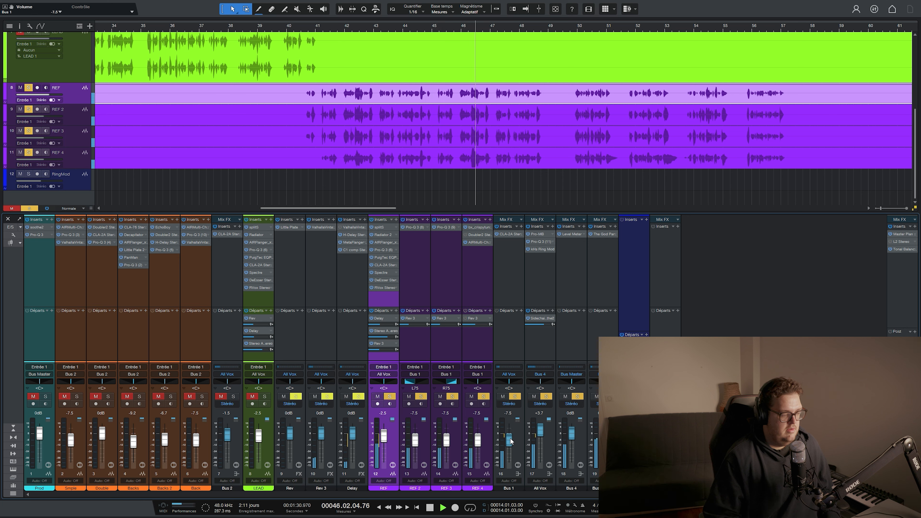
Step: Clear all solos and mutes, and set the volumes of Bus 1 to -5.0 and REF 4 to -10.0
left_click(29, 208)
left_click(12, 208)
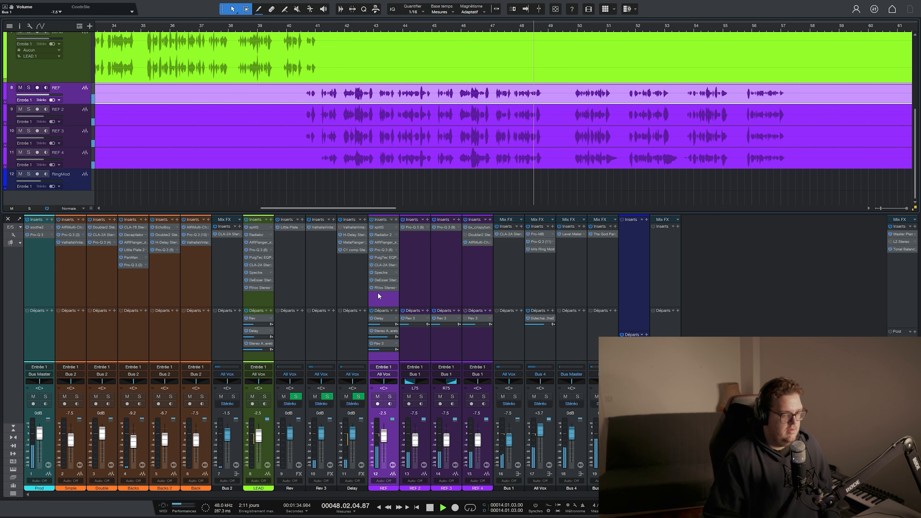
left_click_drag(510, 445, 477, 445)
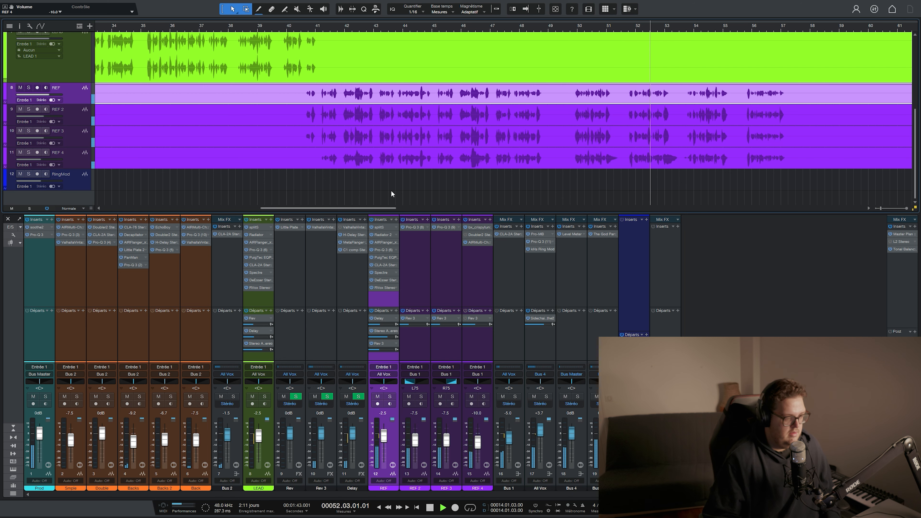
Step: Select all channels from Prod through All Vox and compare the playing mix by toggling their inserts and sends
scroll(520, 29, "down", 5)
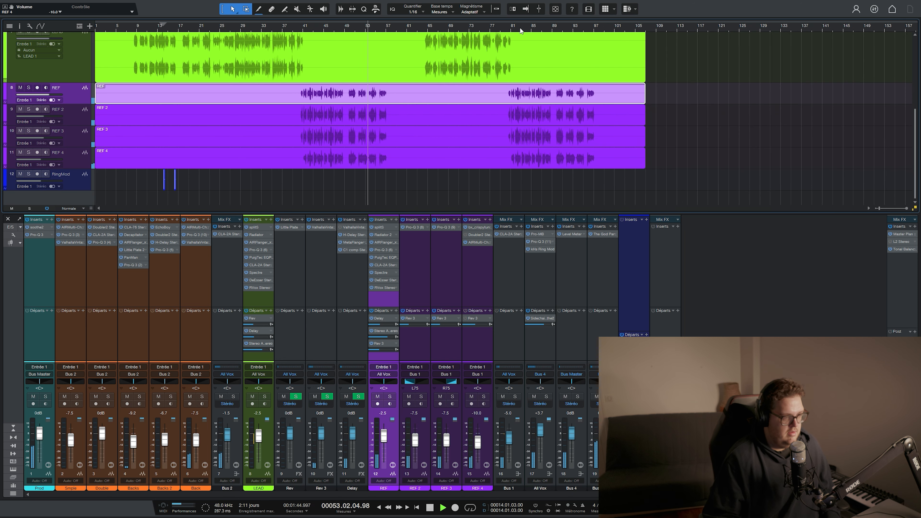
scroll(380, 142, "up", 3)
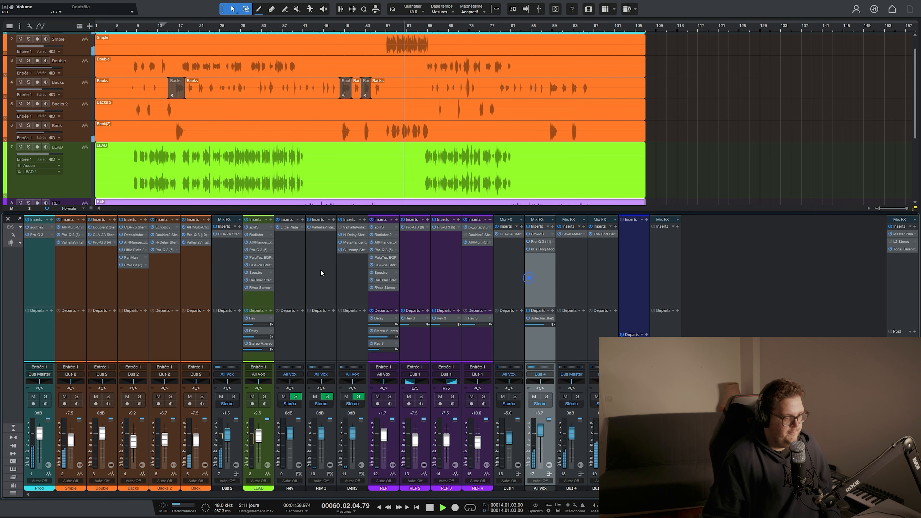
left_click(34, 275)
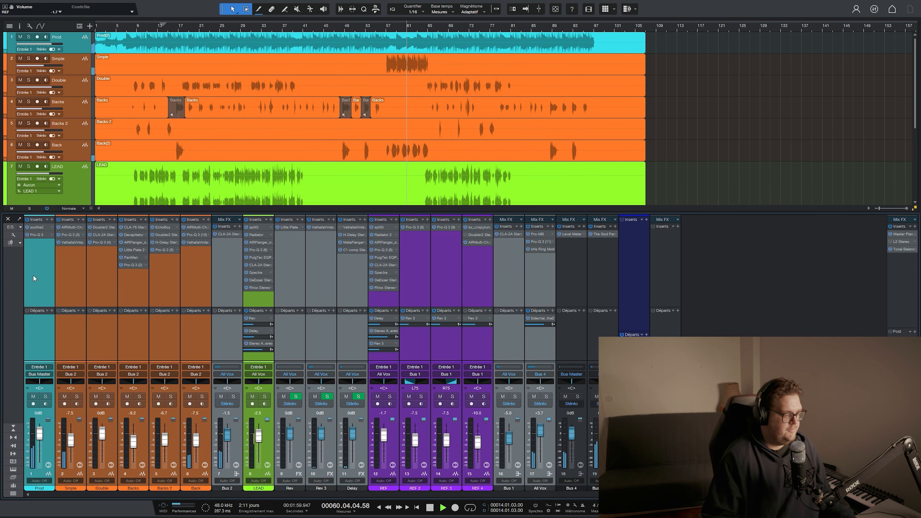
left_click(371, 220)
left_click(370, 311)
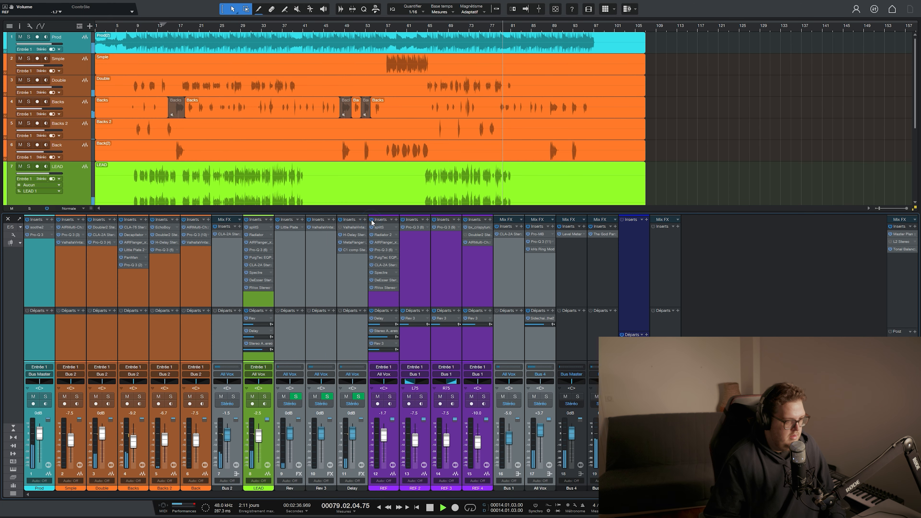
scroll(452, 181, "down", 5)
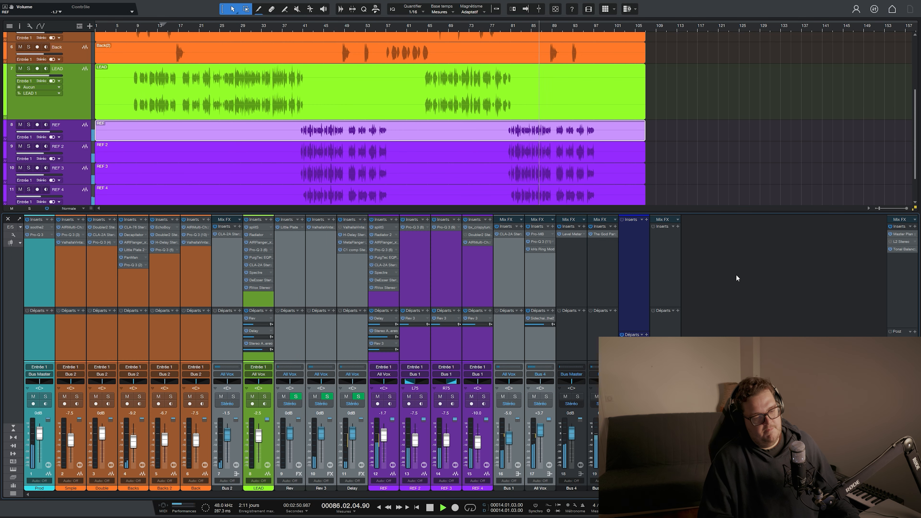
key("space")
Step: Open Master Plan on the Main channel and examine its tone, loudness and width settings
left_click(899, 235)
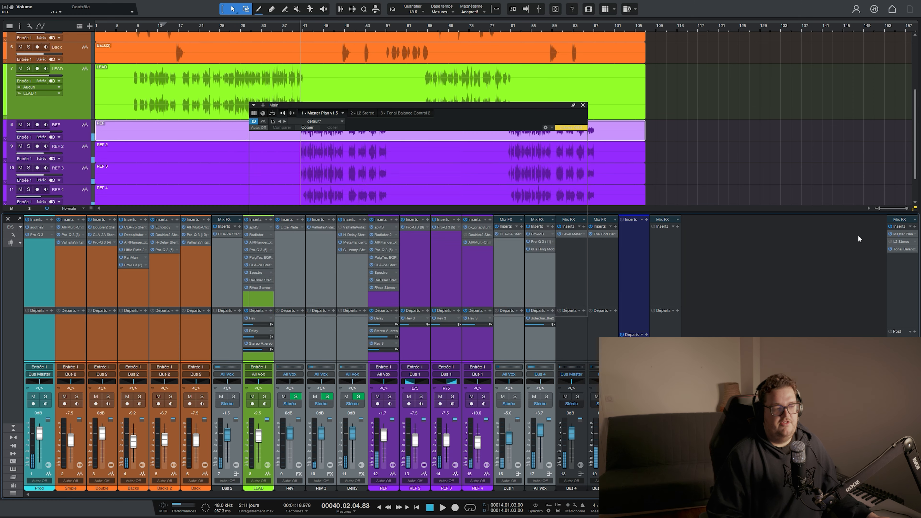
mouse_move(294, 226)
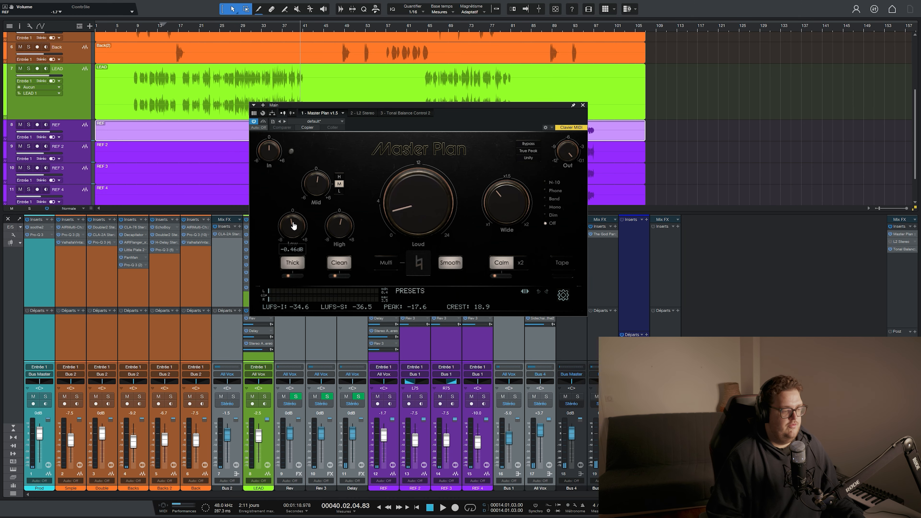
mouse_move(400, 206)
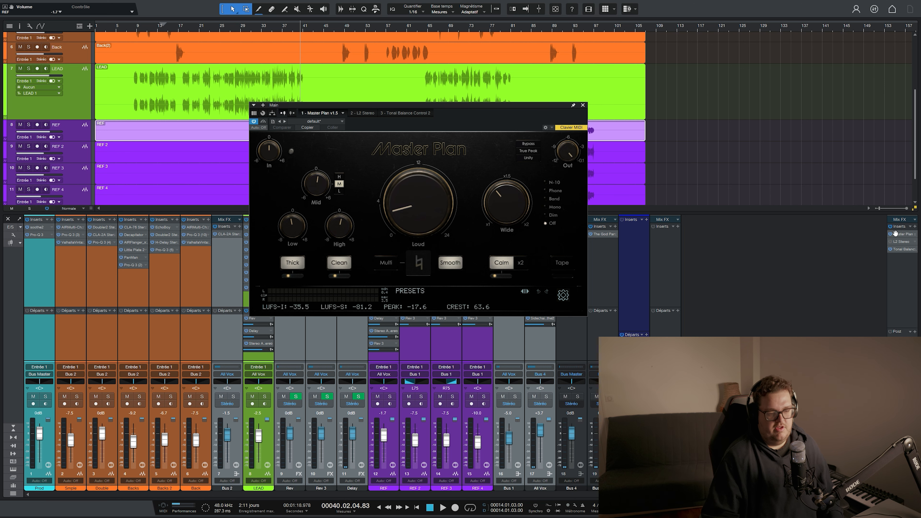
Step: Add the Insight 2 plug-in to the Main channel's inserts
left_click(915, 226)
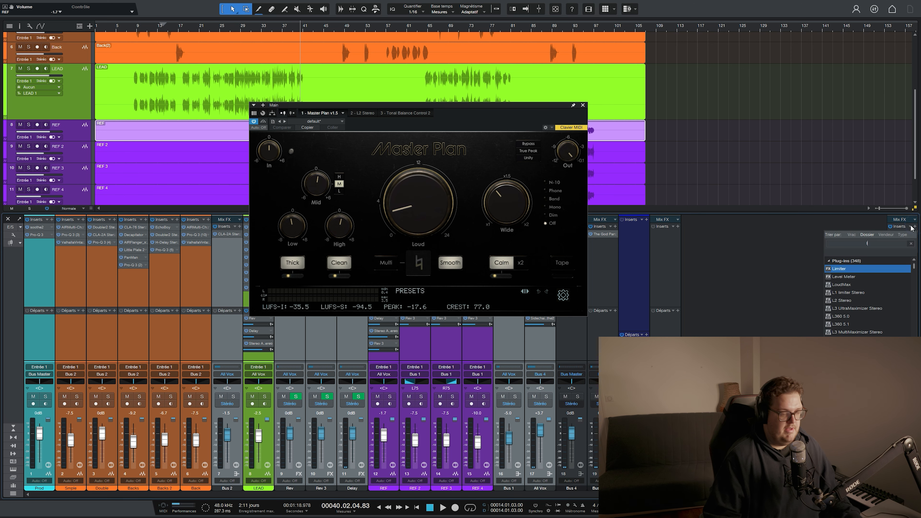
type("i")
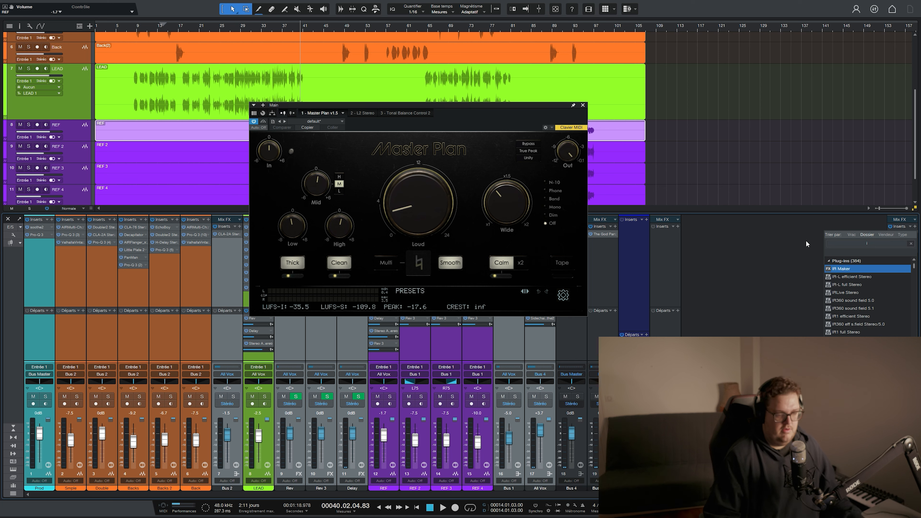
type("nsig")
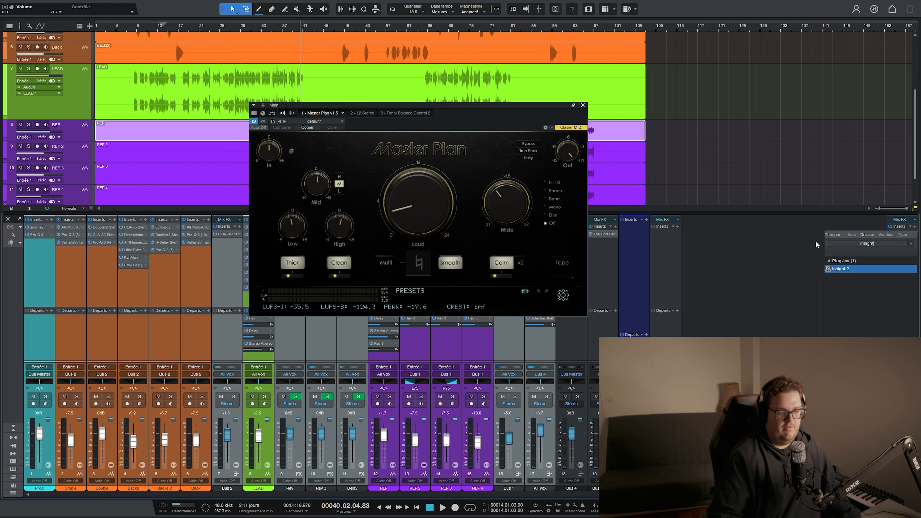
type("ht")
key("Return")
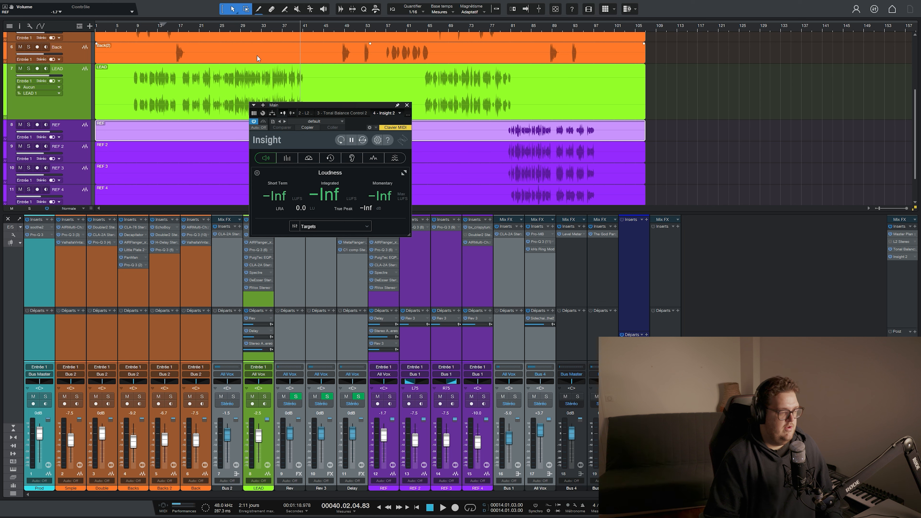
Step: Play from about bar 28 to measure the mix's loudness with Insight 2, and remove the plug-in from Main
left_click(222, 31)
key("space")
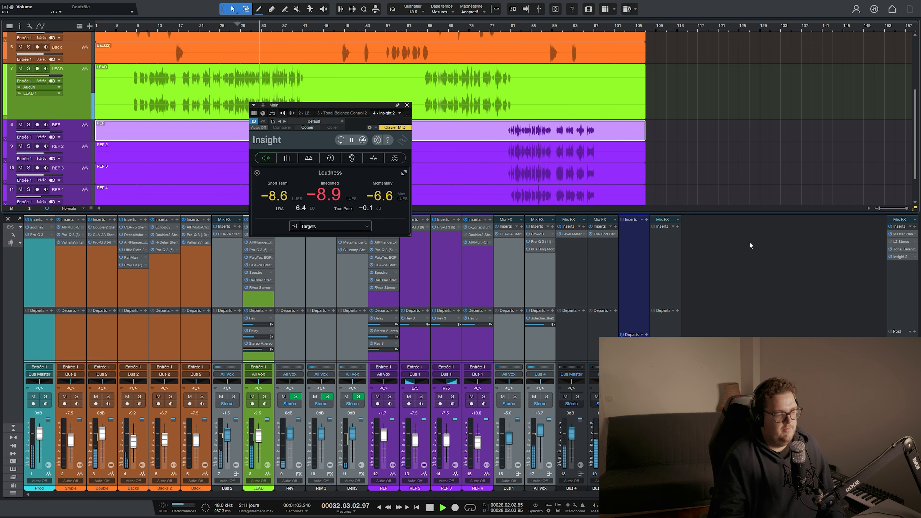
right_click(917, 258)
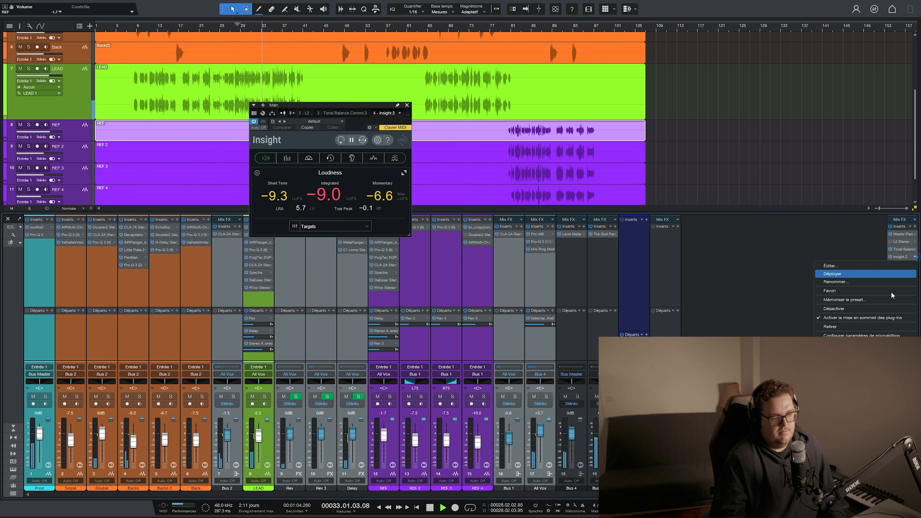
left_click(829, 326)
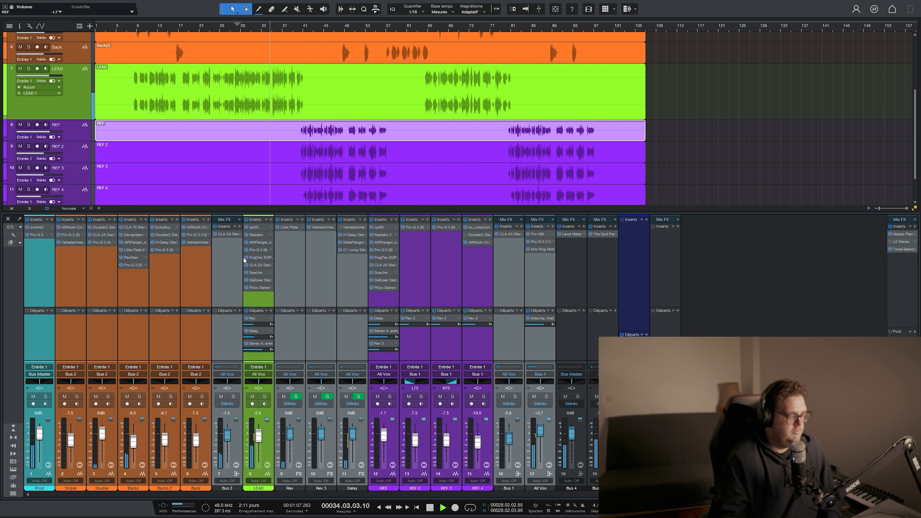